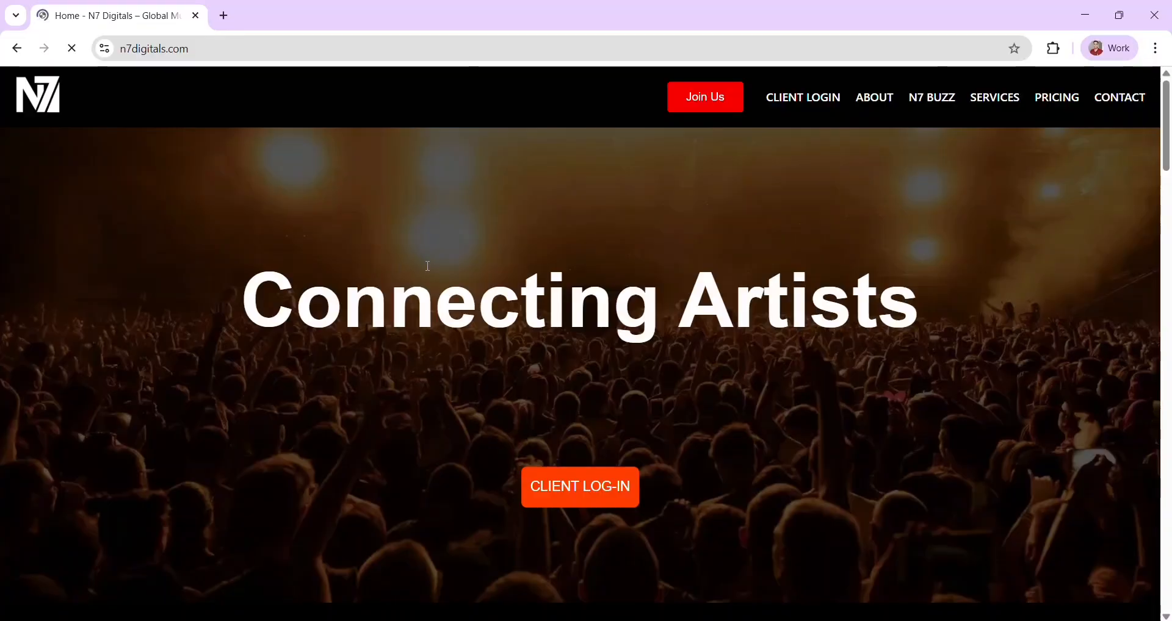
- From the N7 Digitals home page, open the Workstation client login in a new tab
left_click(602, 490)
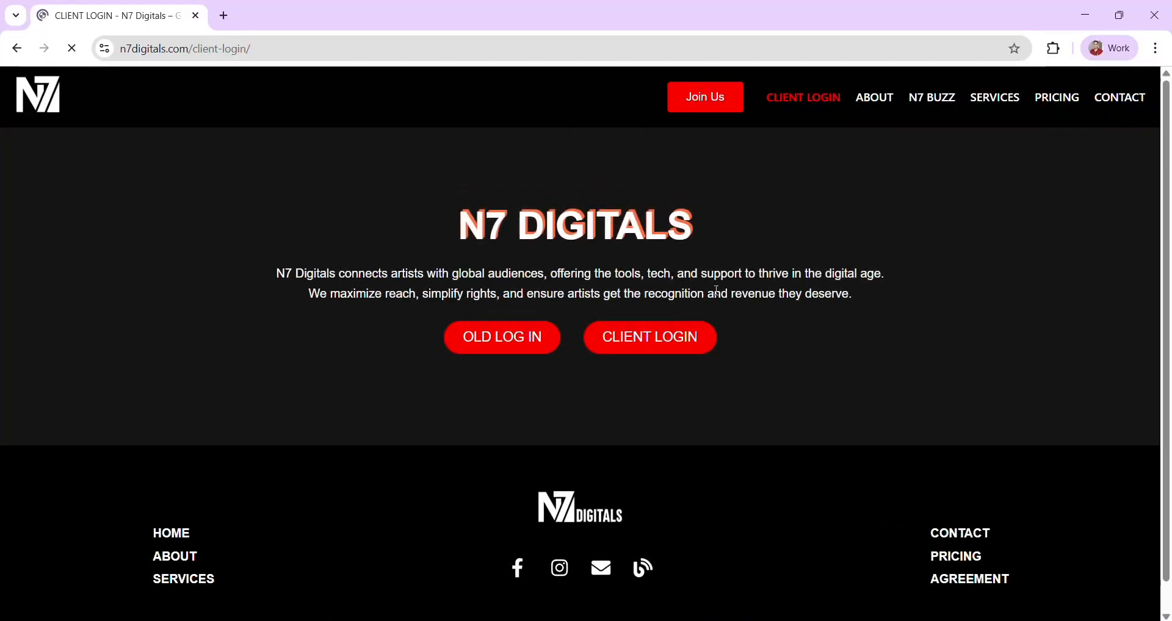
left_click(651, 349)
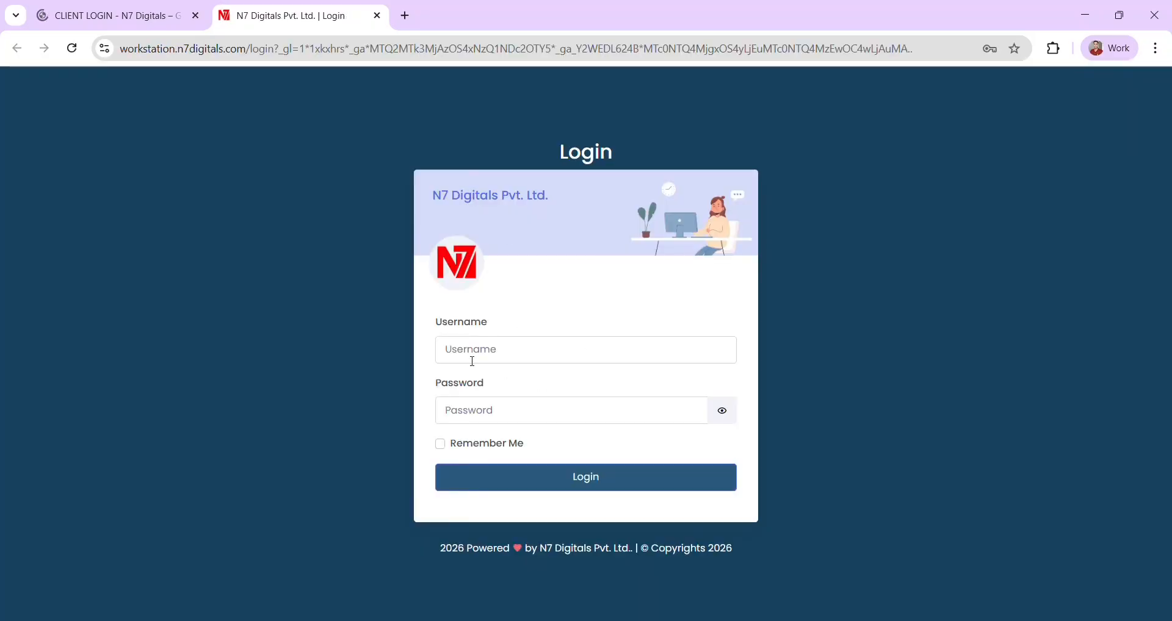
- Sign in to the Workstation with the account e-mail and password
left_click(476, 368)
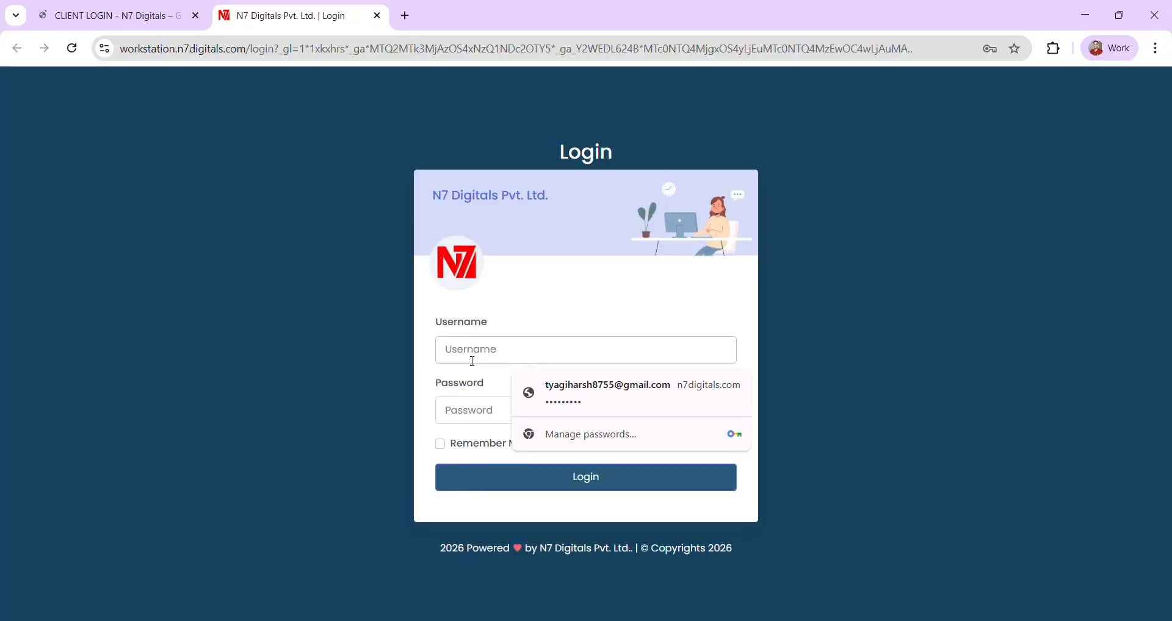
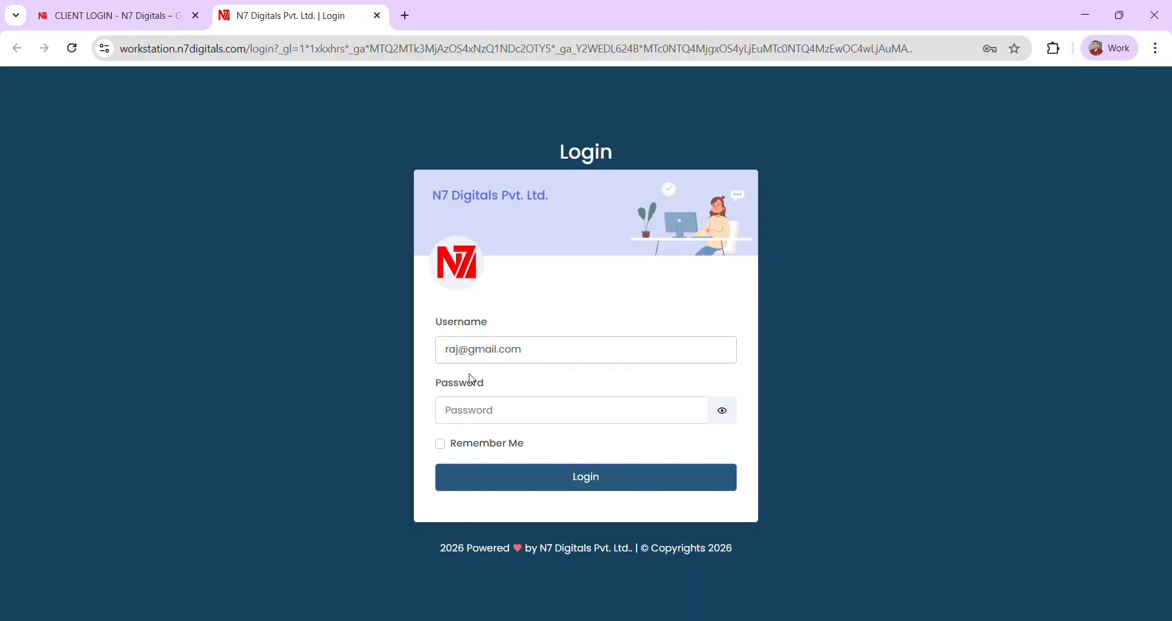
left_click(472, 404)
key("Caps_Lock")
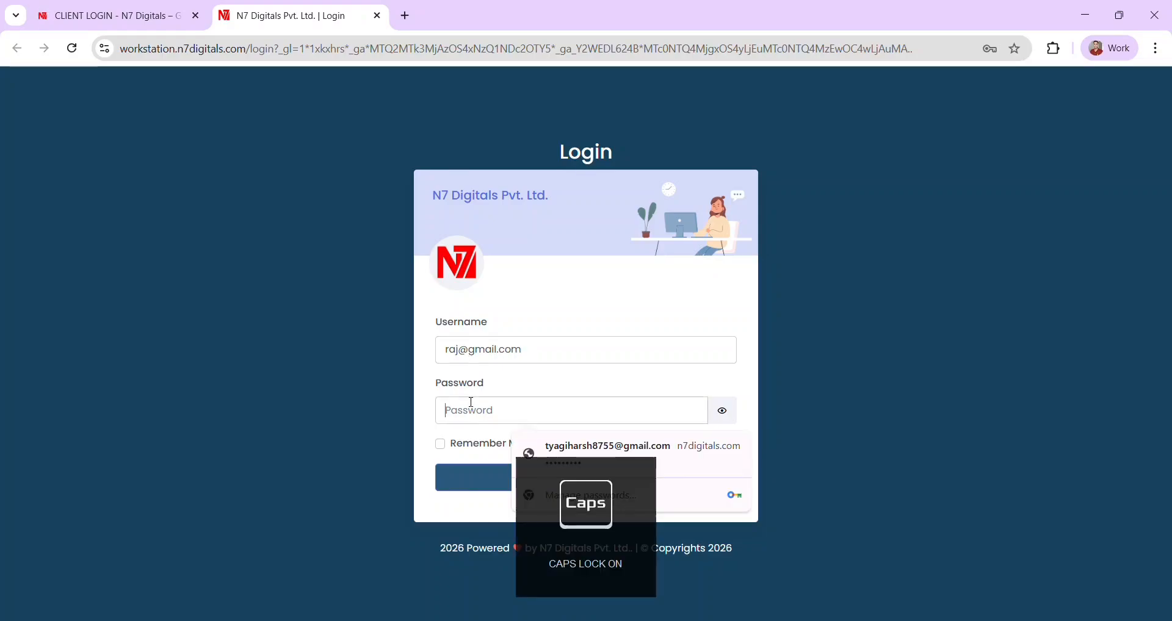
type("•")
key("Caps_Lock")
type("•••••")
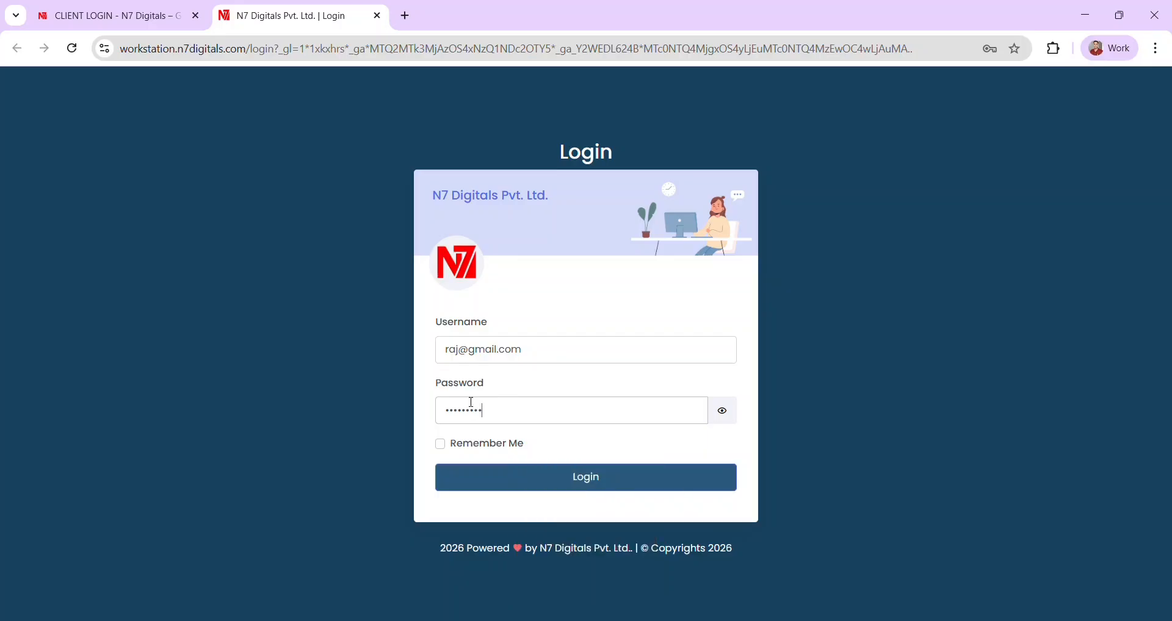
left_click(564, 475)
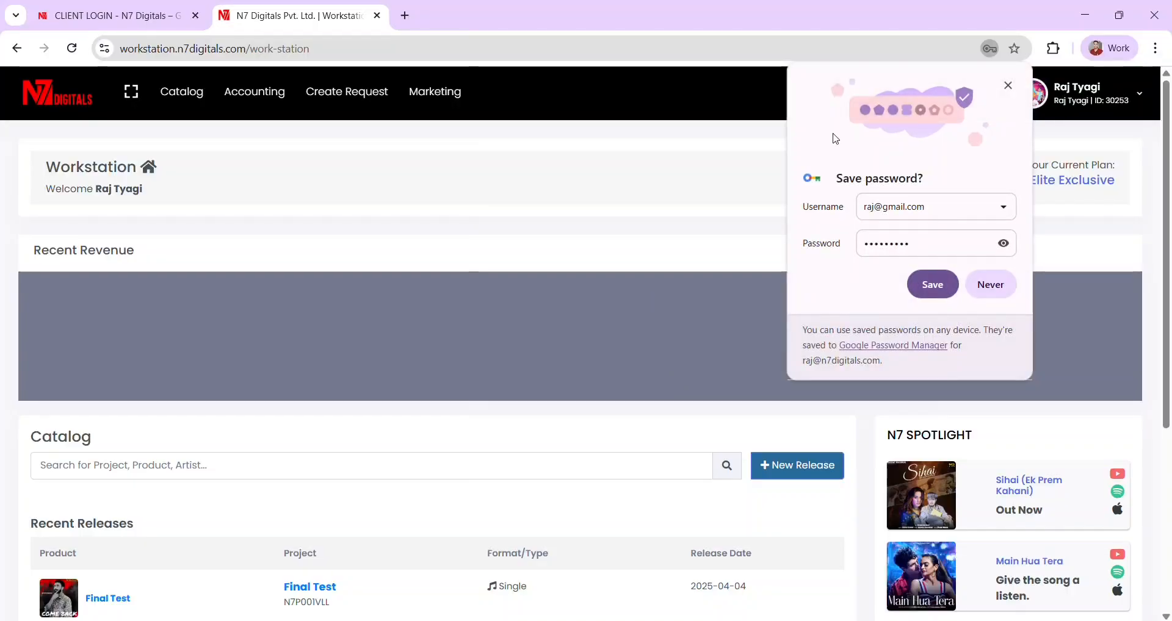
- Save the login in the browser and scroll through the dashboard
left_click(933, 284)
scroll(612, 315, "down", 3)
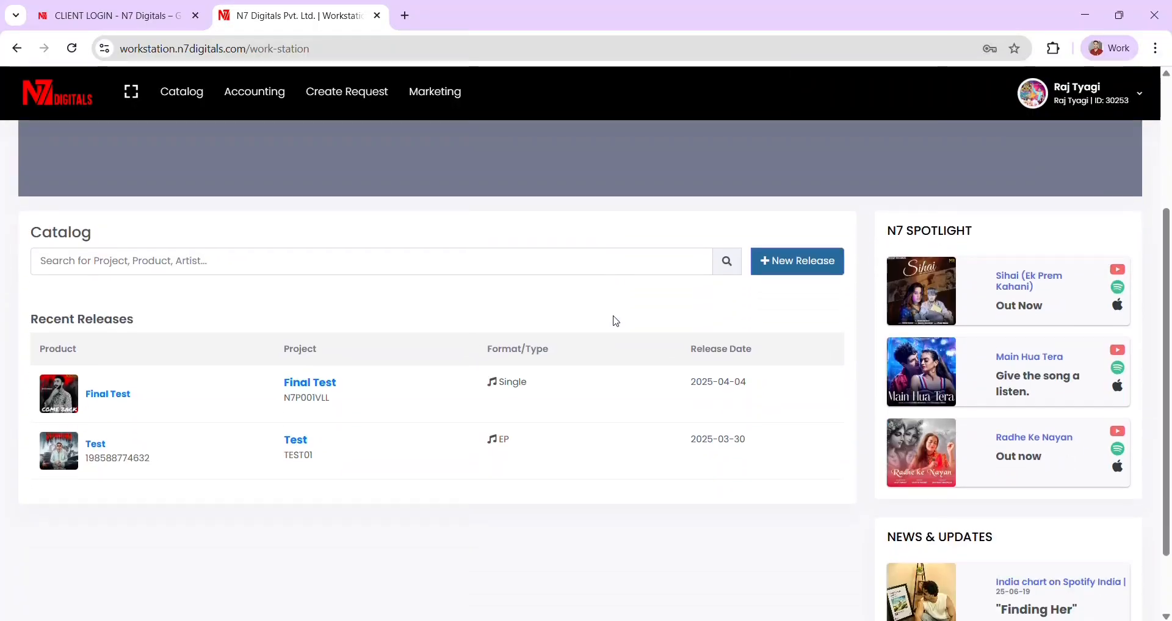
scroll(613, 315, "down", 1)
scroll(612, 315, "up", 3)
scroll(613, 316, "down", 2)
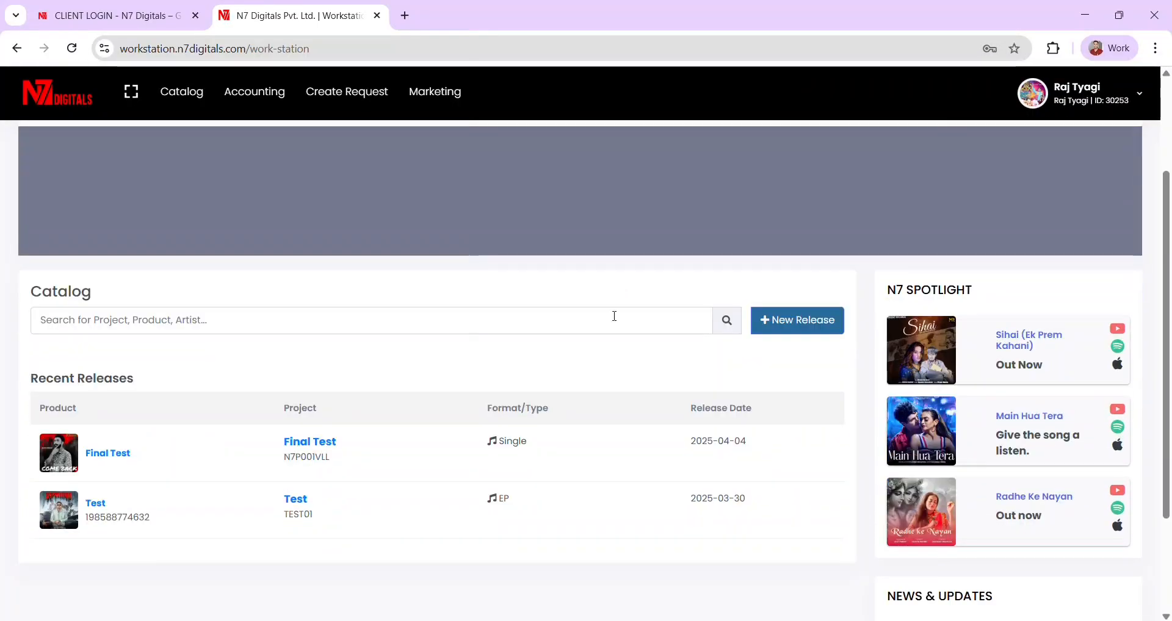
scroll(525, 331, "up", 2)
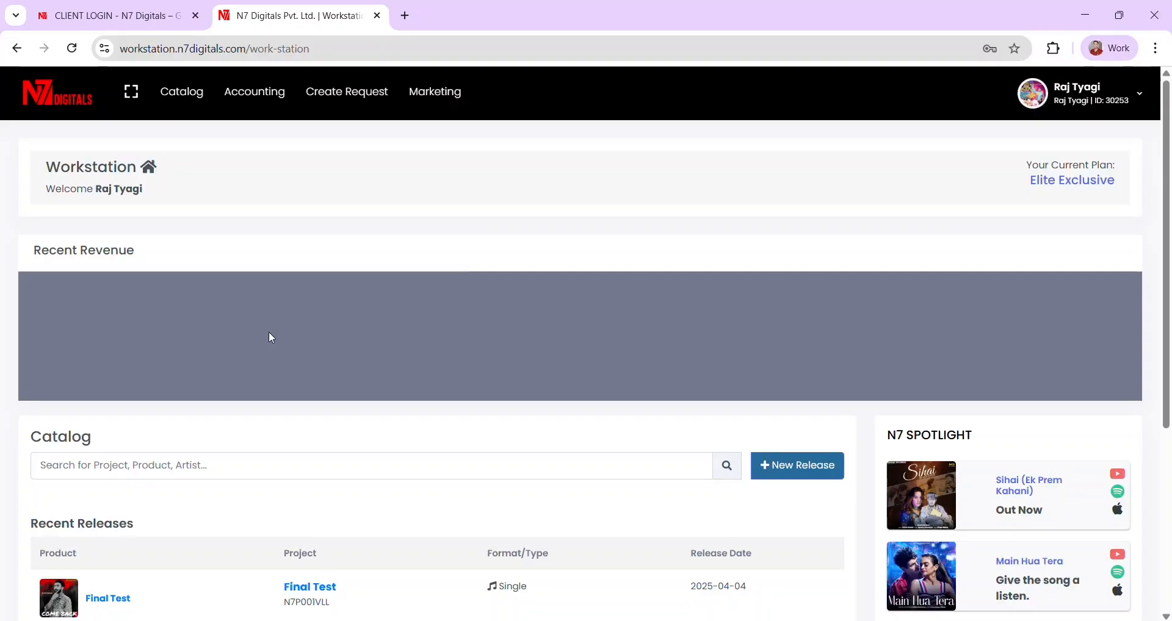
- Check the monthly revenue report, then open the Copyright Claim list under Create Request
left_click(250, 100)
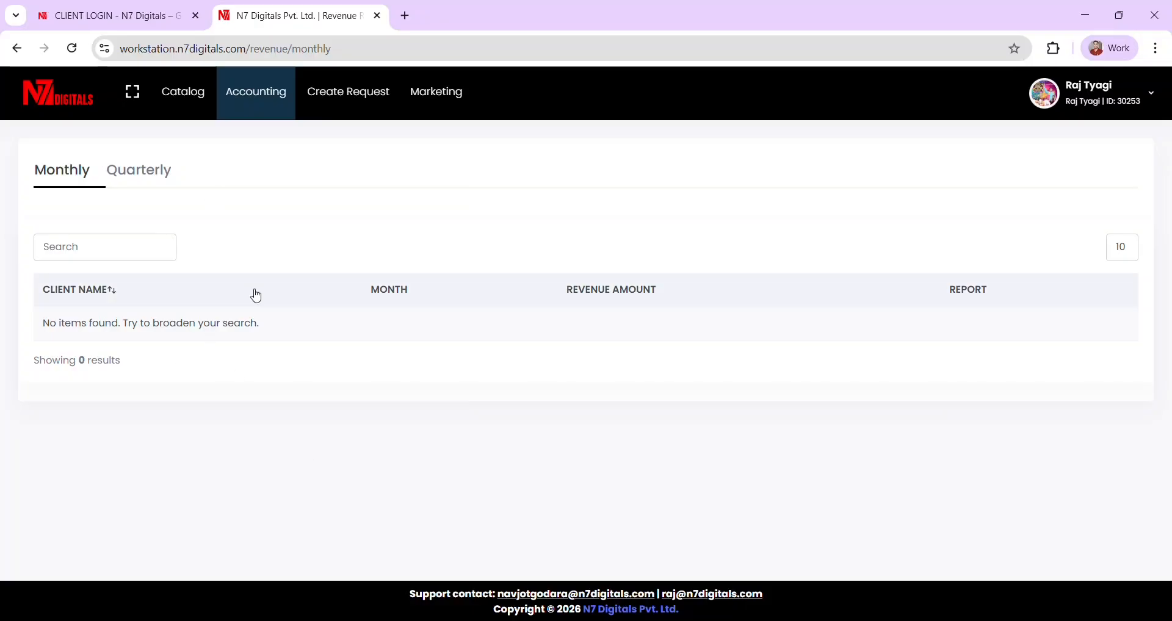
left_click(52, 107)
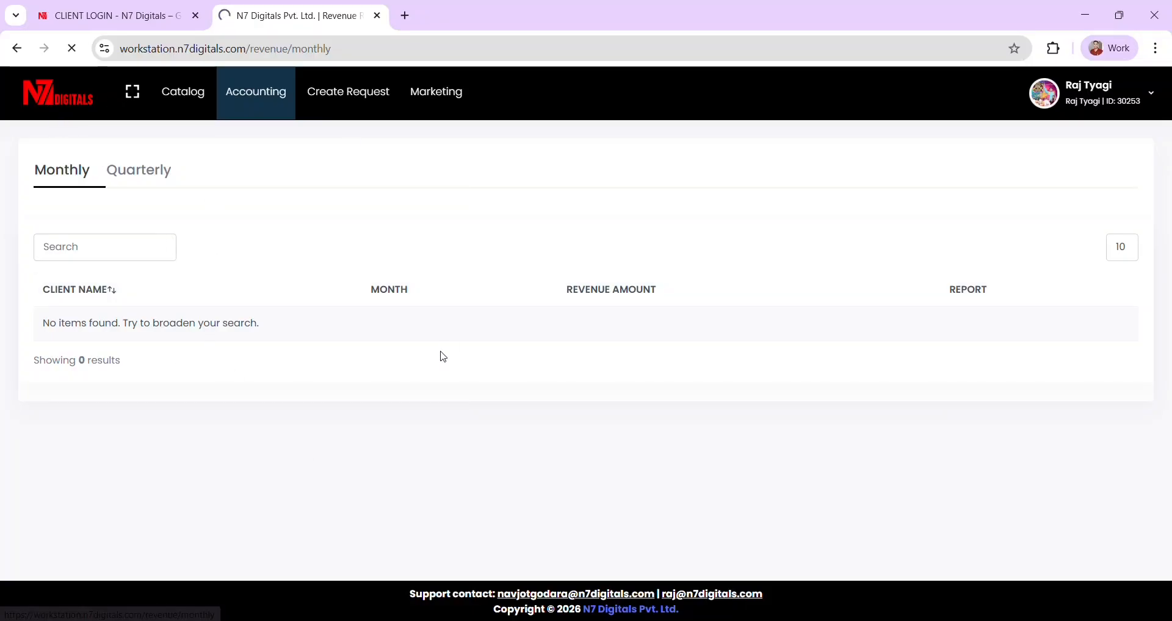
scroll(441, 350, "down", 3)
scroll(440, 350, "up", 3)
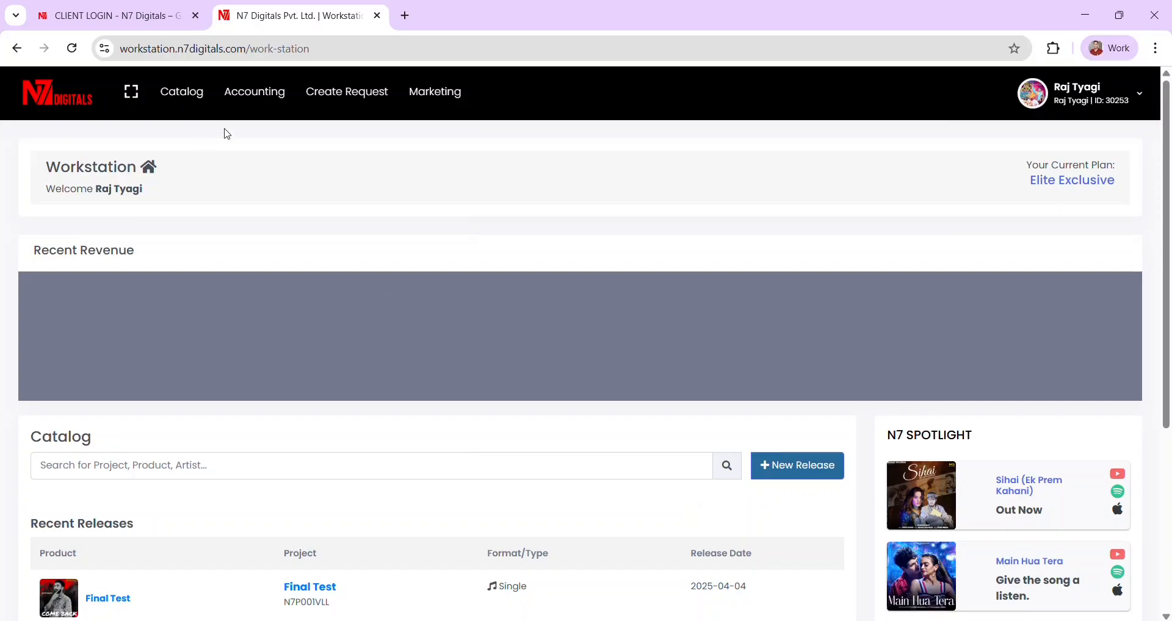
left_click(342, 107)
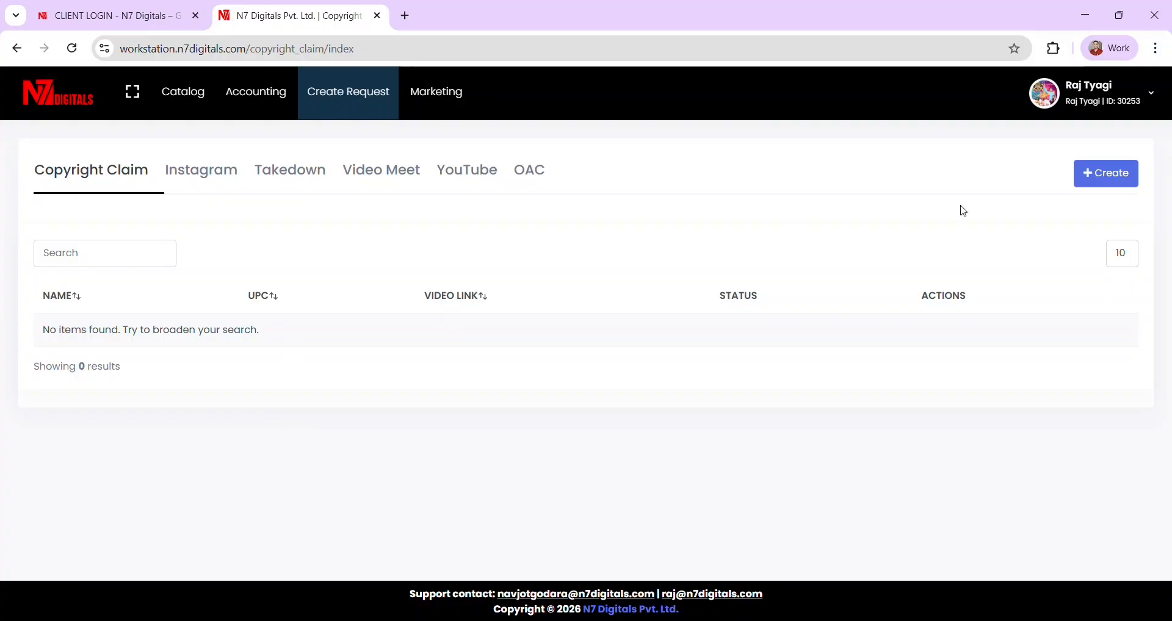
- Preview and cancel a new copyright claim, then view the empty Instagram request list
left_click(1117, 176)
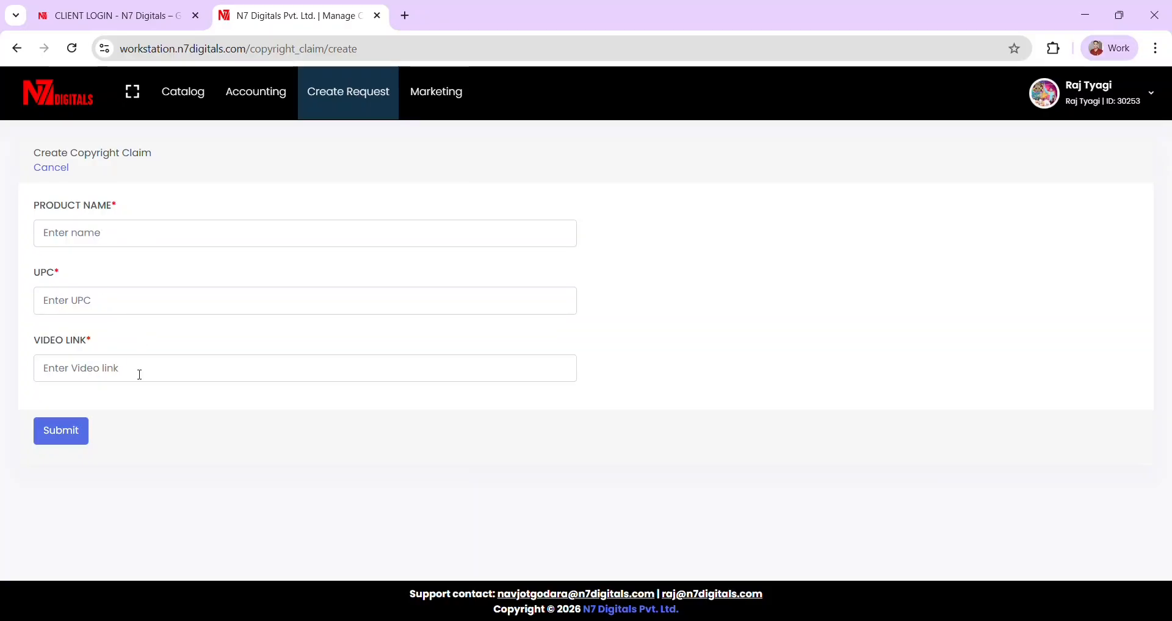
left_click(61, 175)
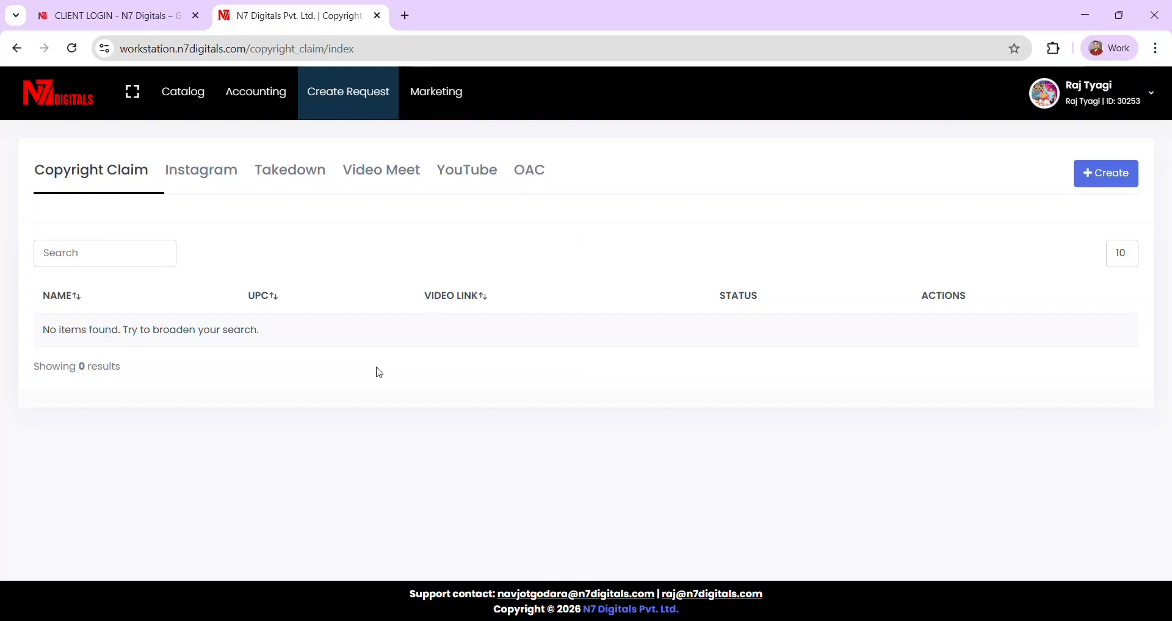
left_click(206, 186)
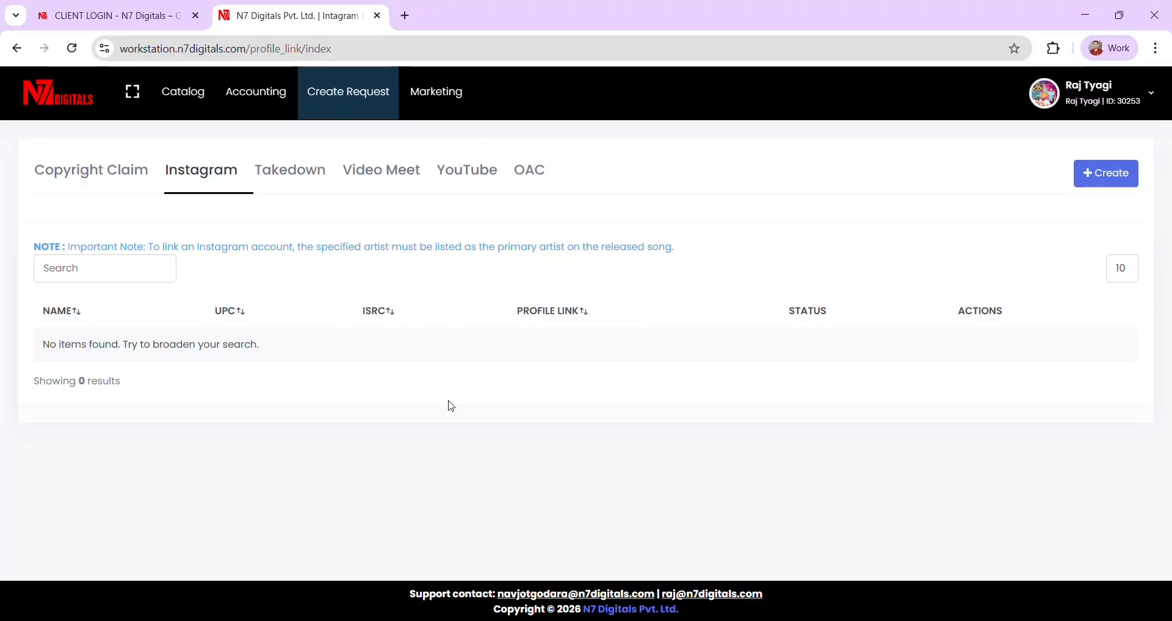
- Preview and cancel the Instagram and Takedown request forms, ending on the Takedown list
left_click(1094, 188)
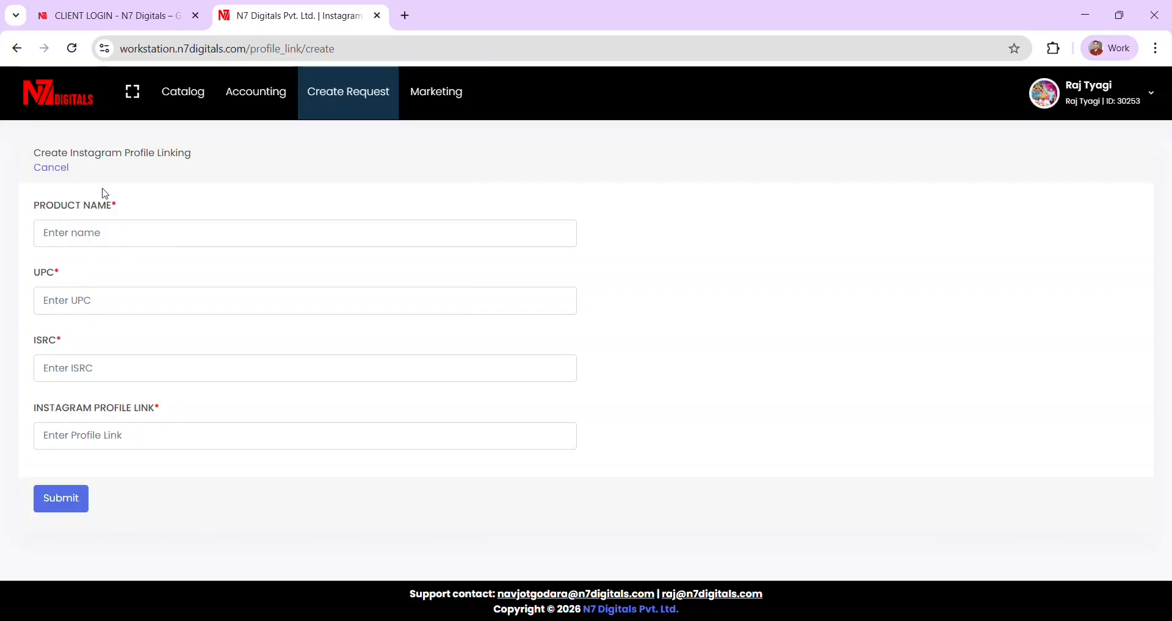
left_click(53, 169)
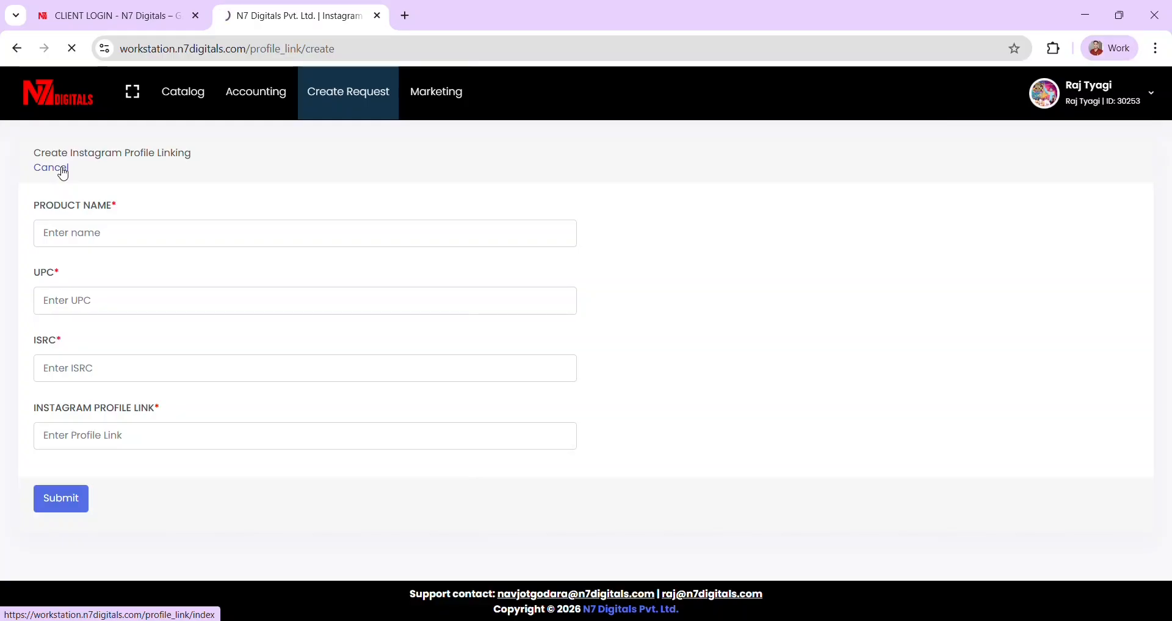
left_click(301, 184)
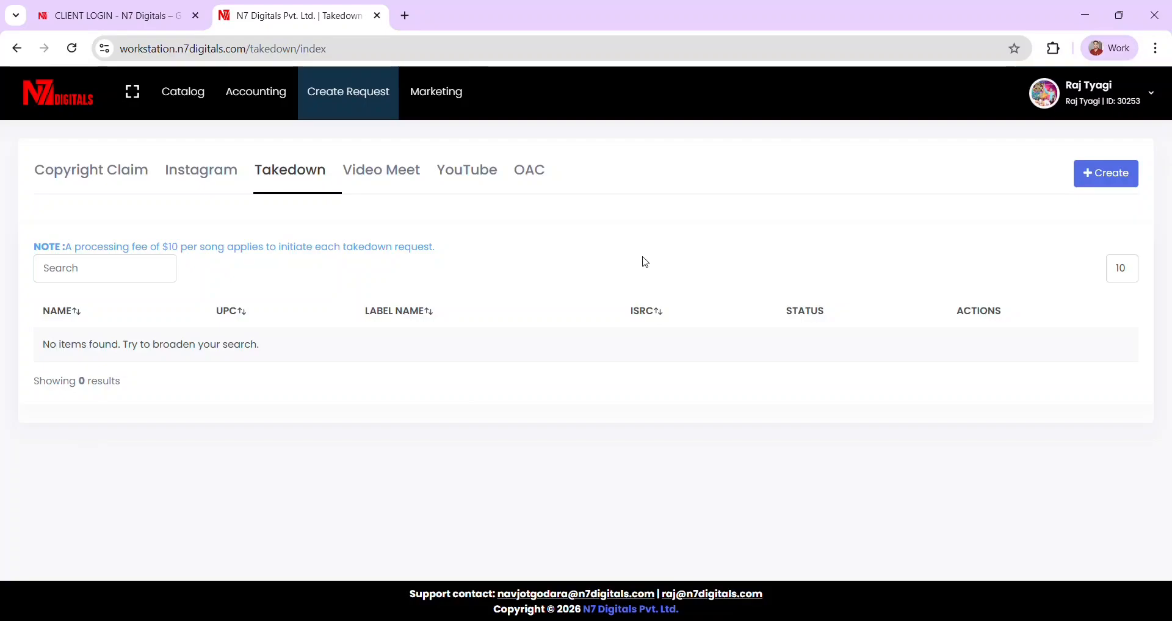
left_click(1110, 172)
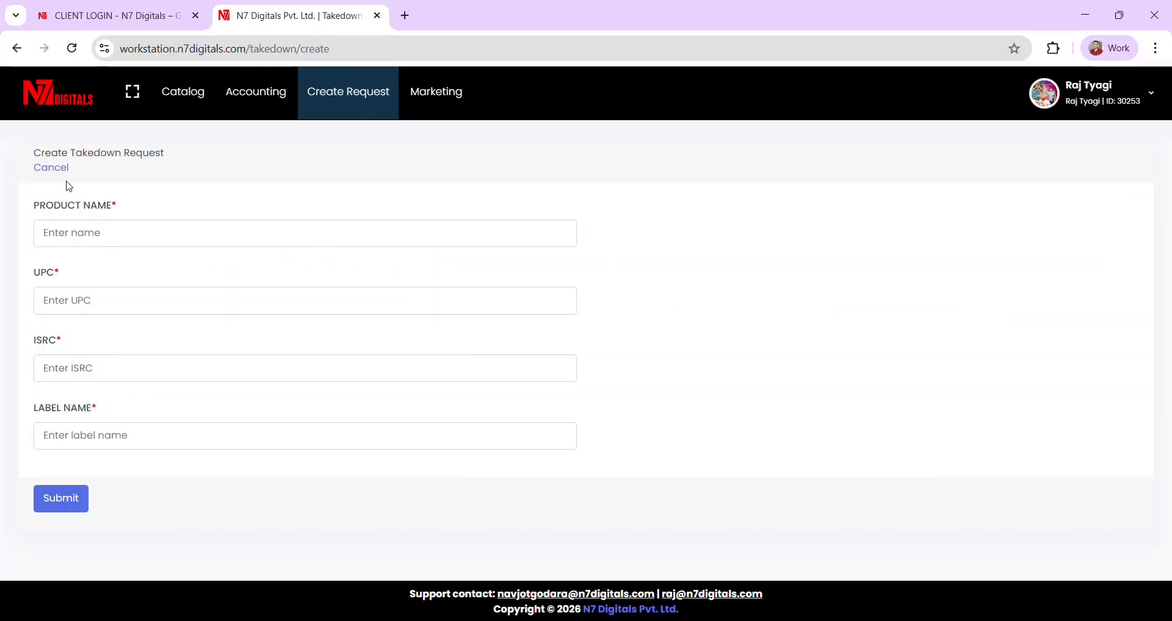
left_click(46, 168)
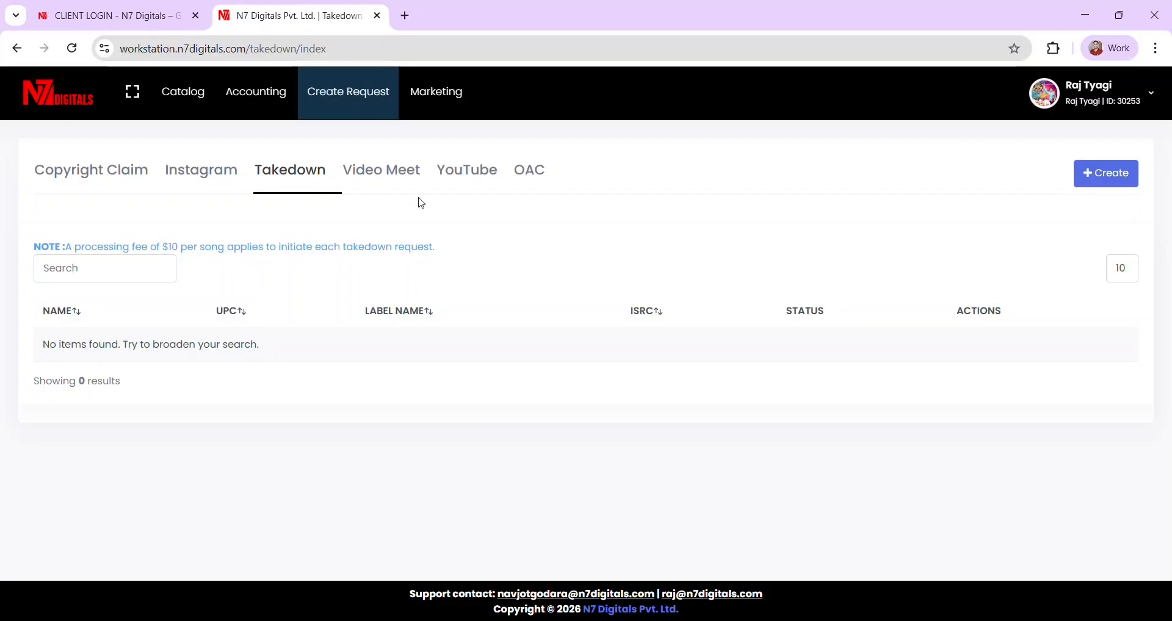
- Preview a new Video Meet request form and cancel it
left_click(373, 177)
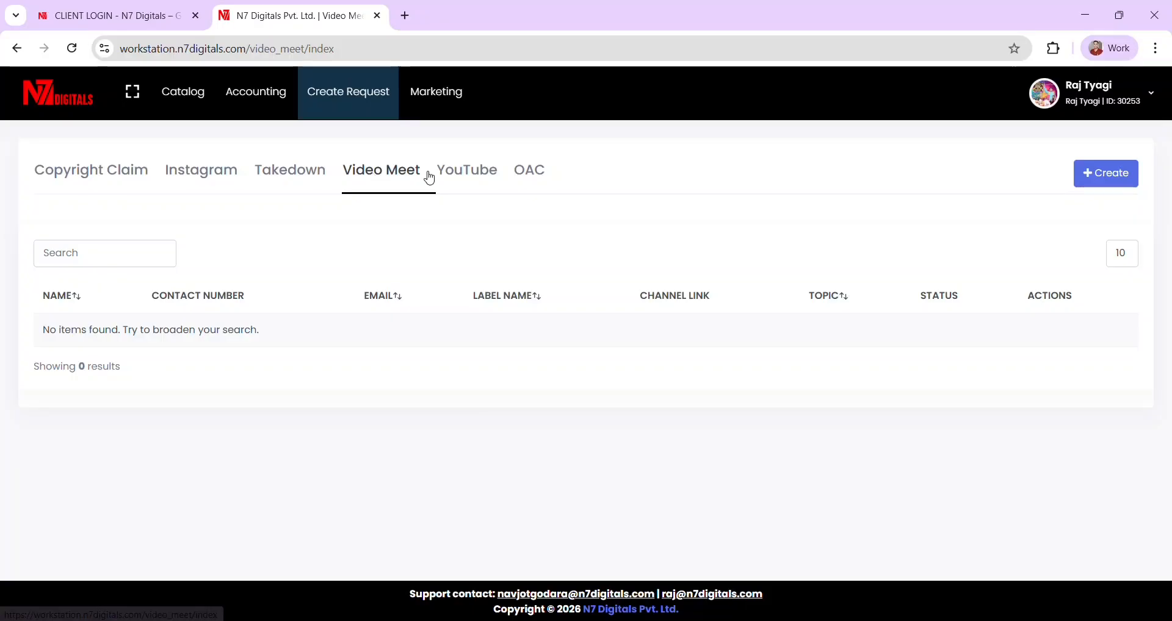
left_click(1102, 181)
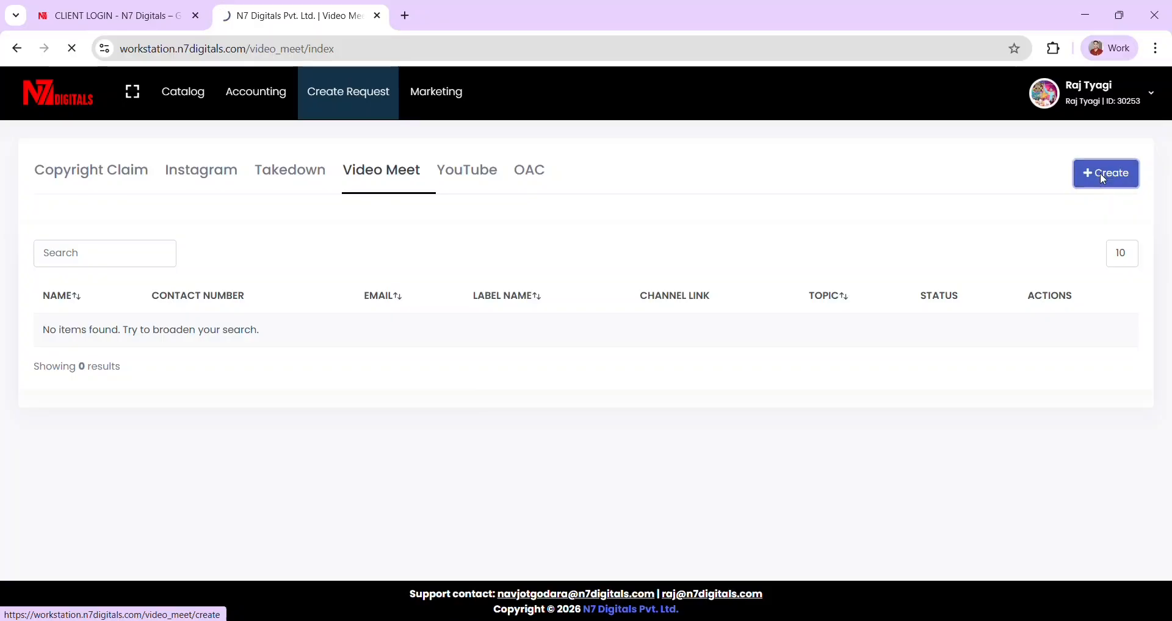
scroll(192, 308, "down", 3)
scroll(192, 308, "up", 3)
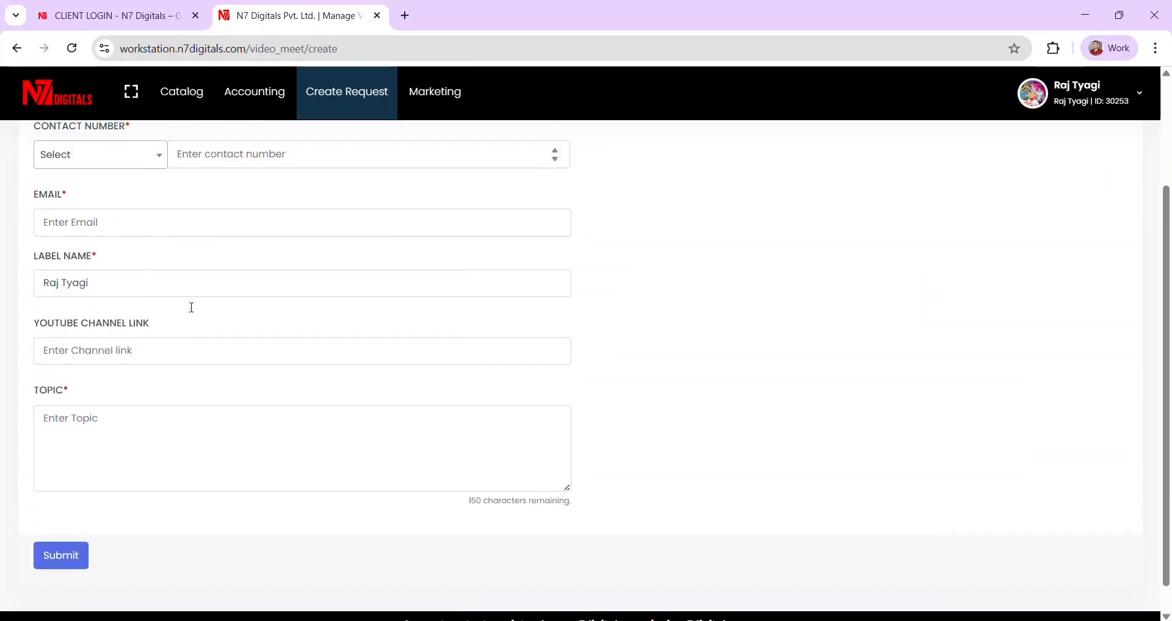
left_click(58, 177)
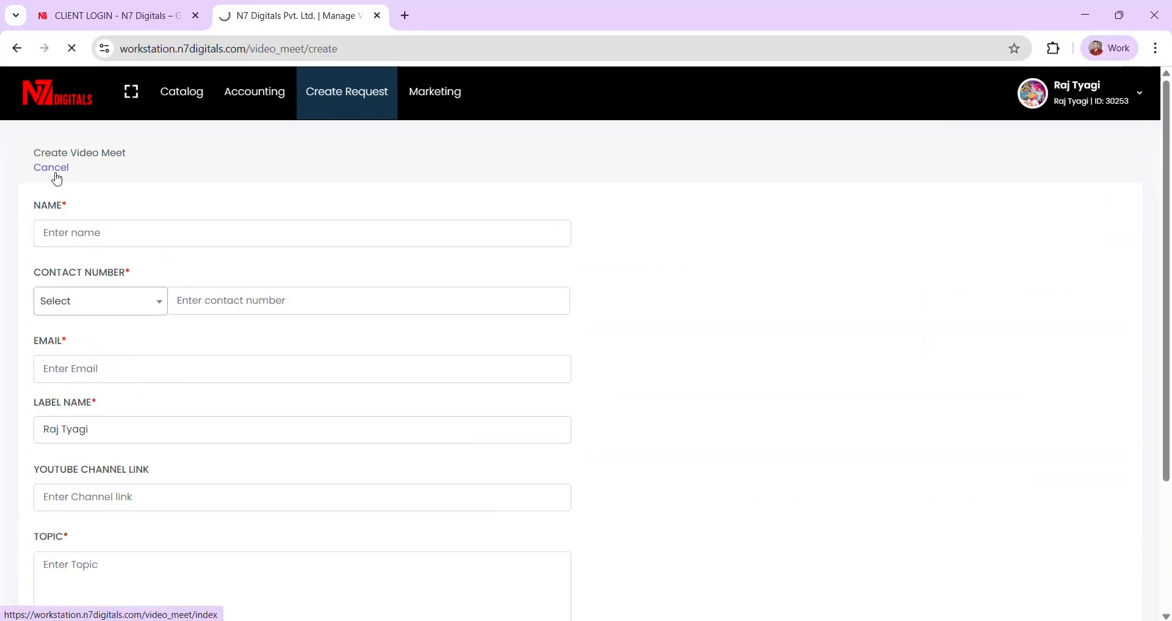
- Read the YouTube channel-connection requirements and highlight the Manager Access e-mail address
left_click(464, 180)
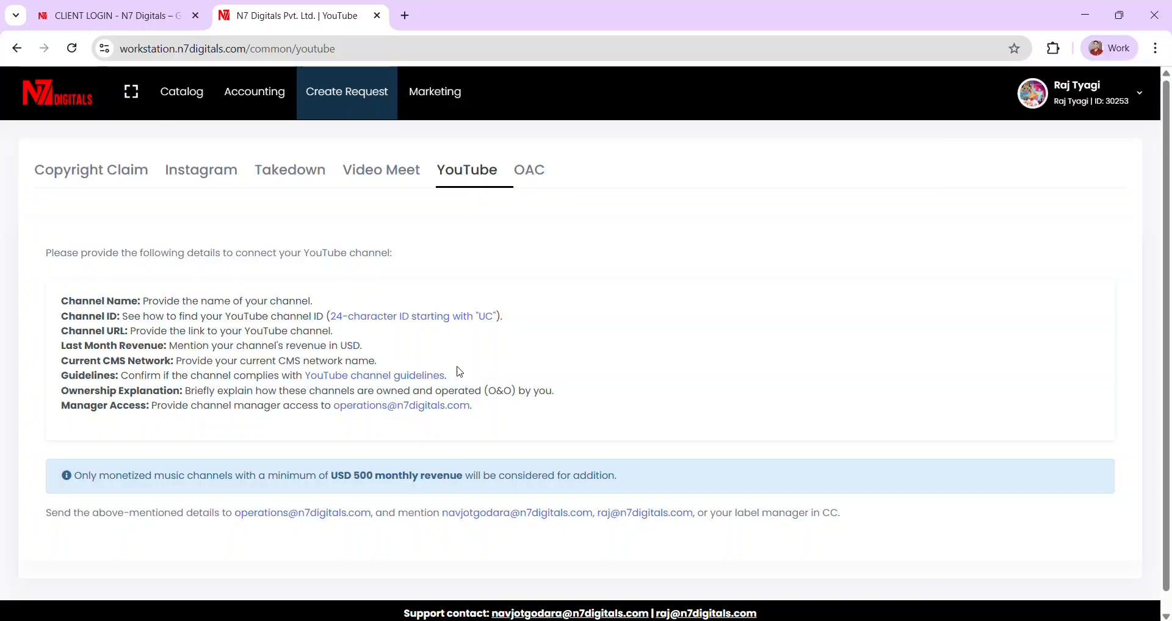
mouse_move(96, 296)
left_mouse_down()
mouse_move(519, 430)
mouse_move(171, 332)
mouse_move(97, 297)
left_mouse_up()
left_click_drag(479, 409, 337, 413)
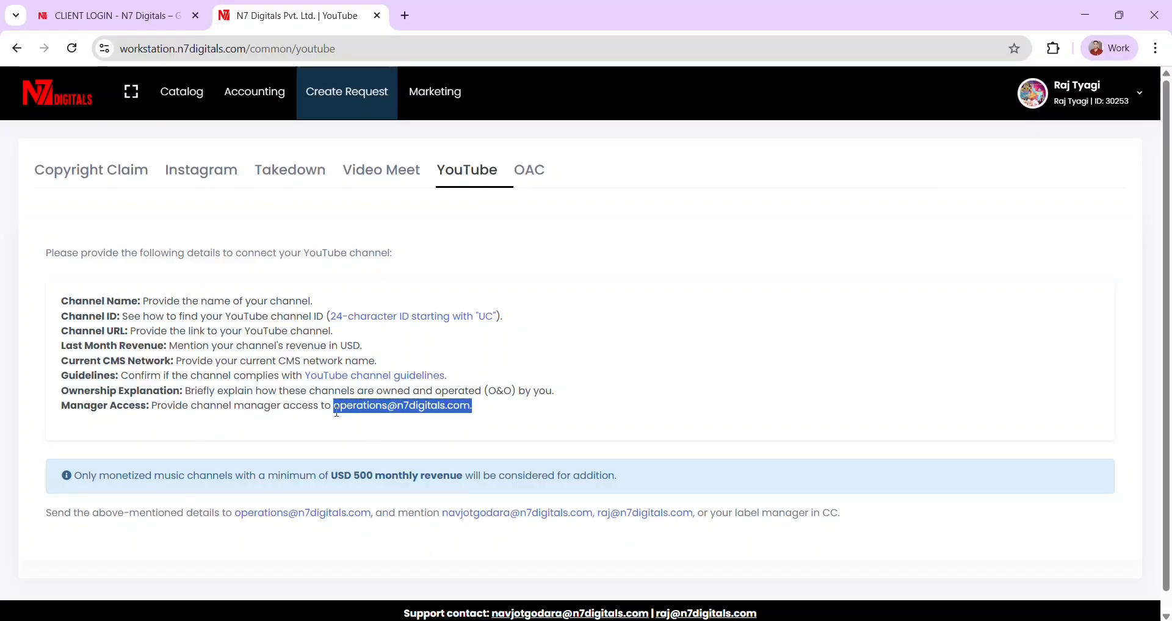
left_click(552, 256)
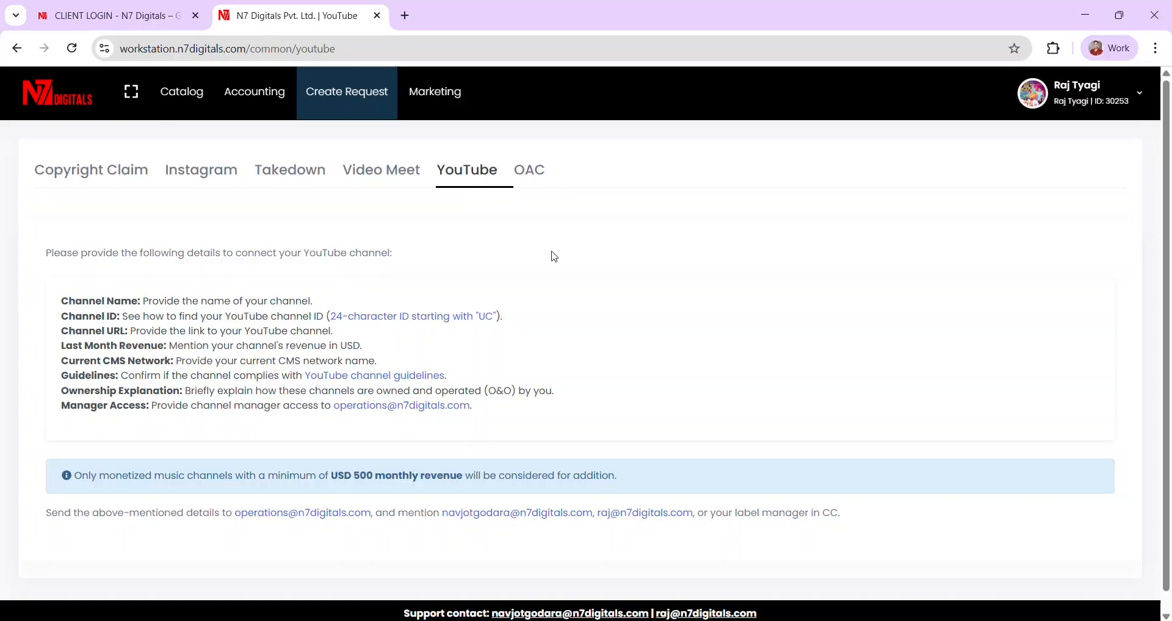
- Preview a new OAC upgrade request without creating it, then go to the Marketing pitch page
left_click(529, 182)
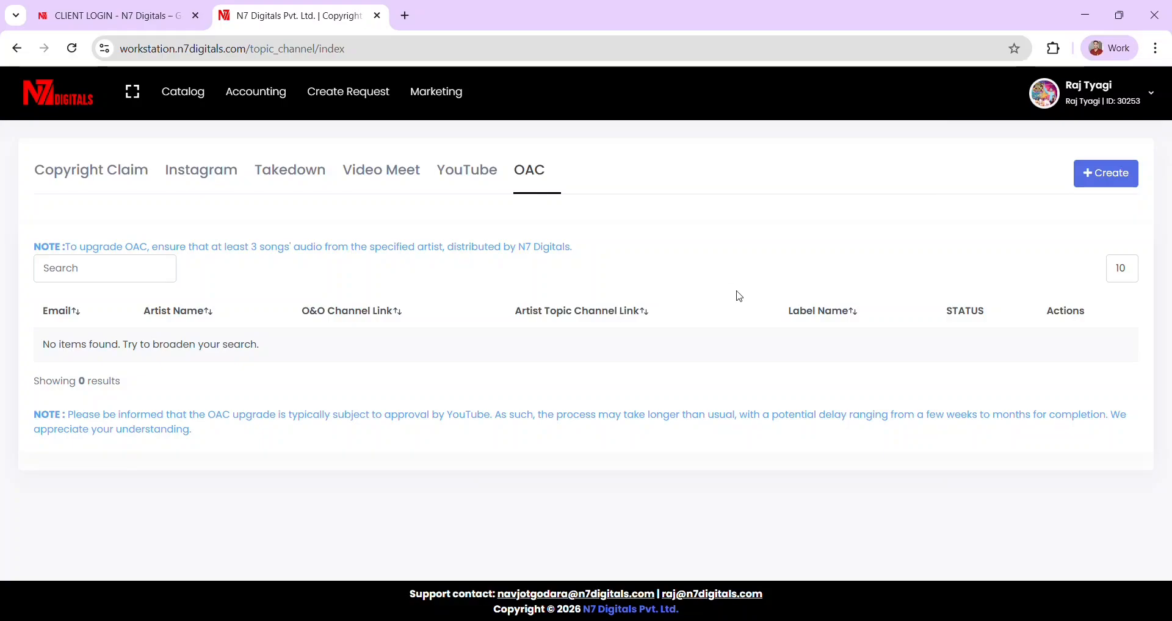
left_click(1081, 181)
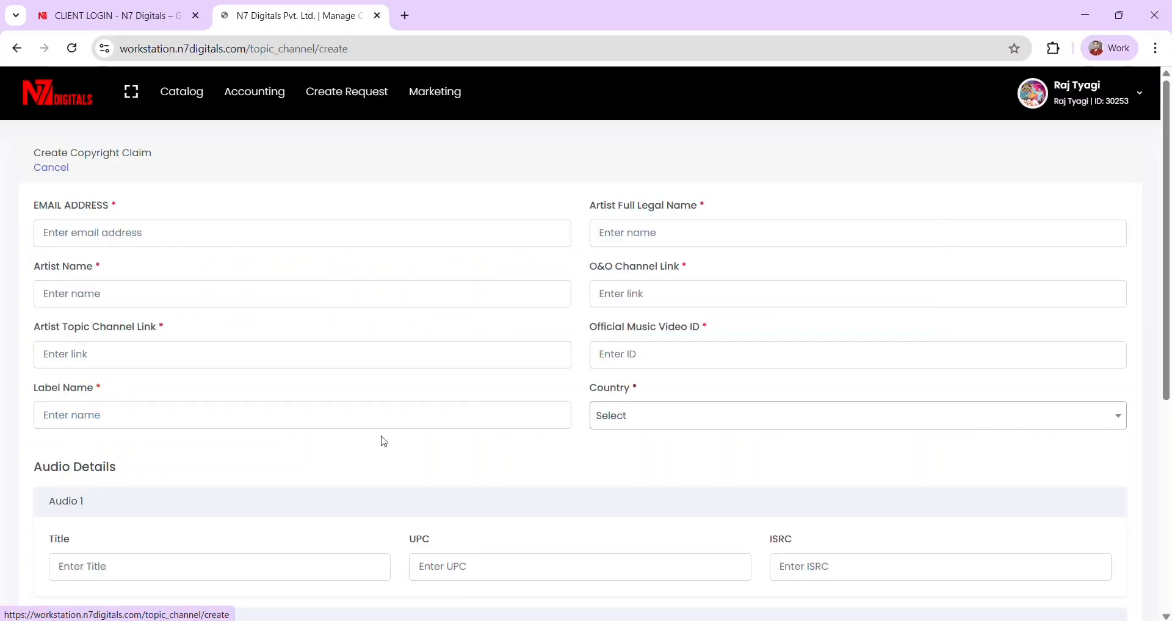
scroll(207, 353, "down", 6)
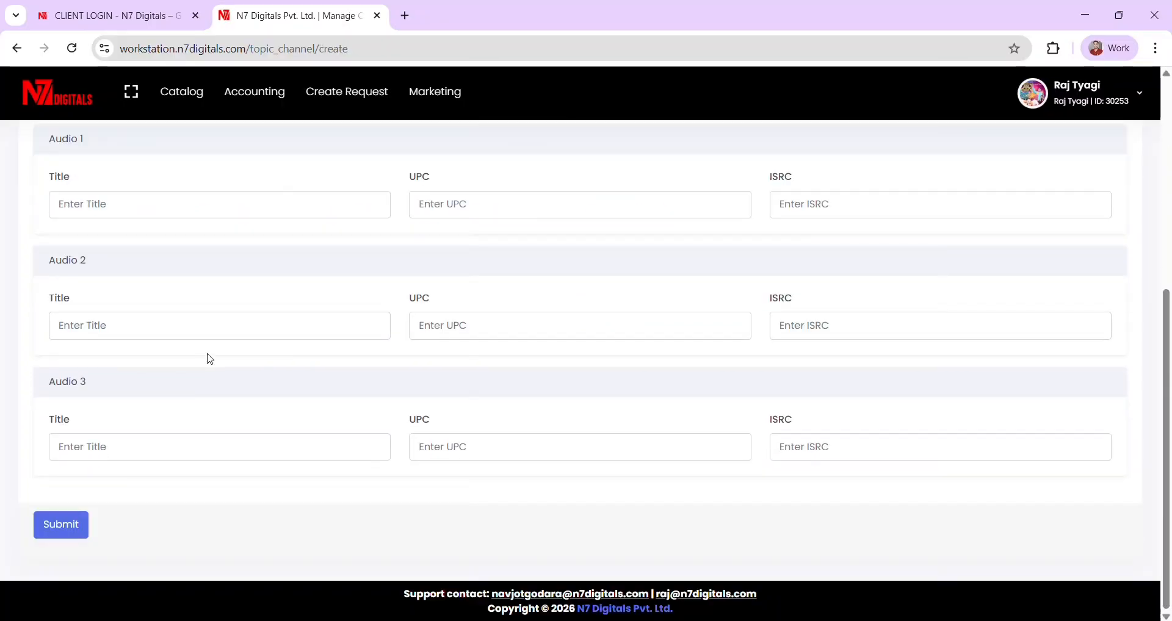
scroll(210, 359, "up", 6)
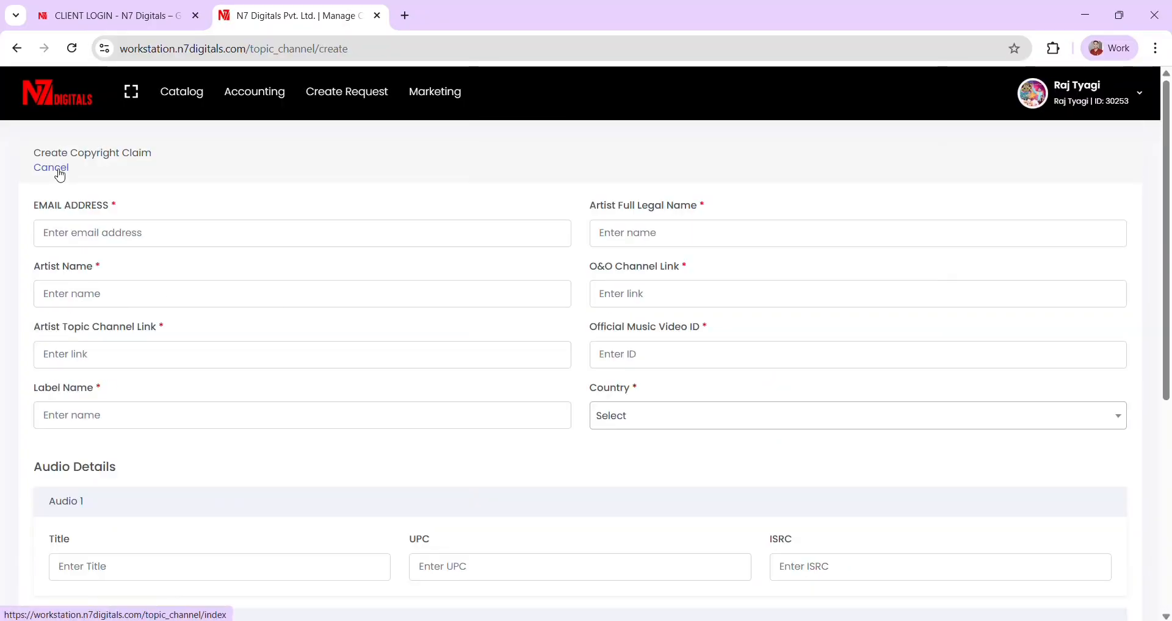
left_click(60, 176)
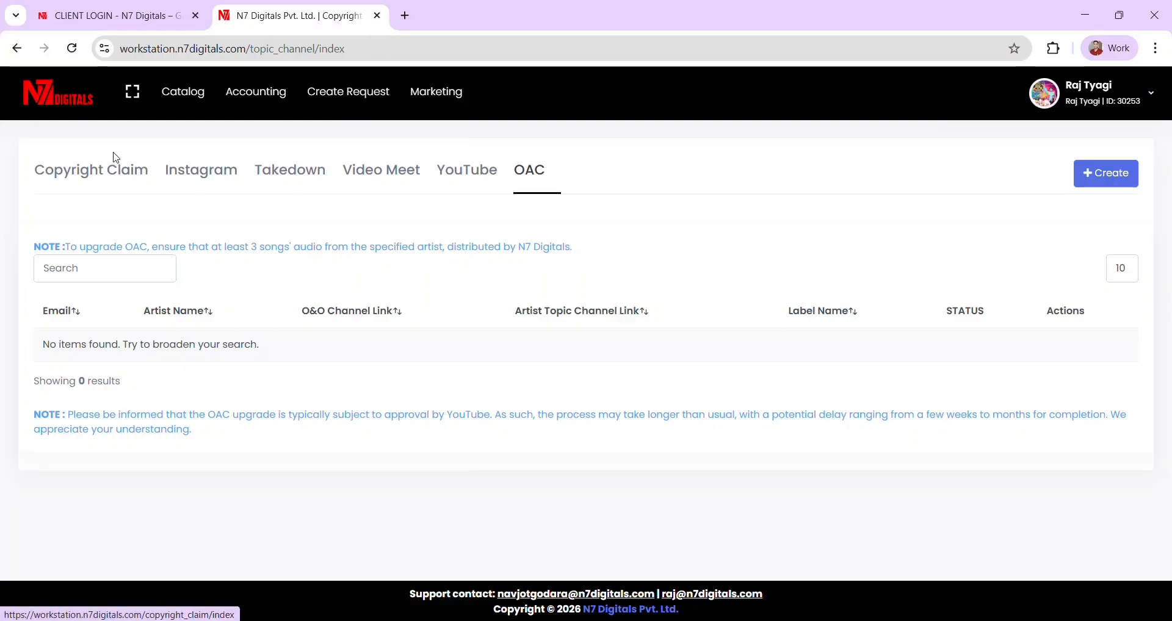
left_click(438, 107)
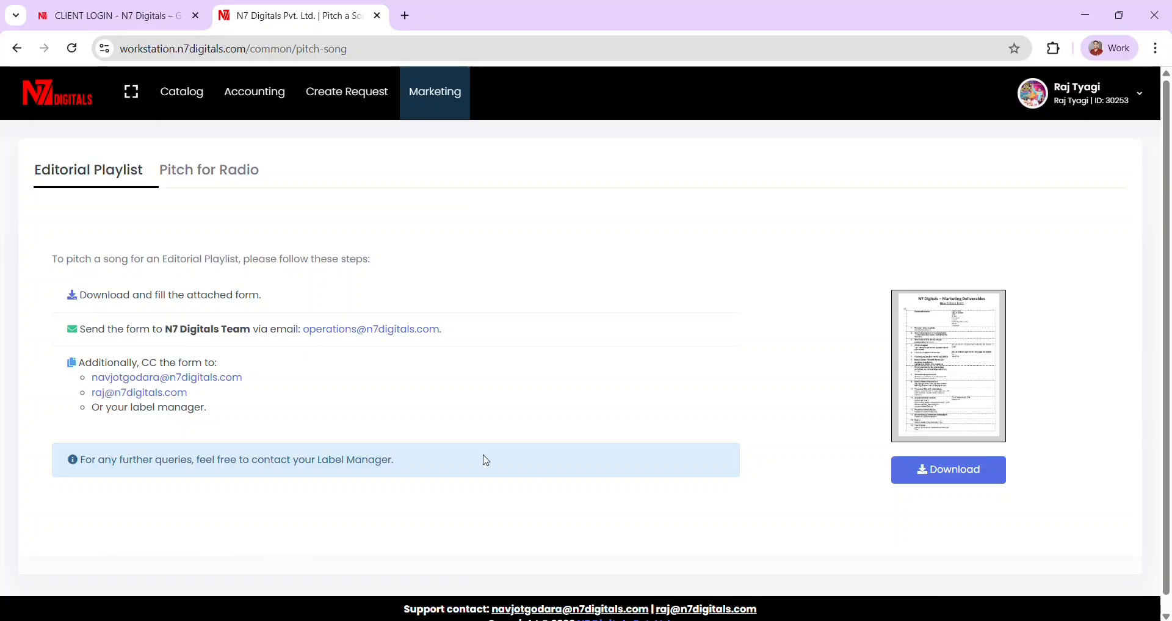
- Highlight the e-mail address the Editorial Playlist form should be sent to
left_click_drag(331, 337, 308, 347)
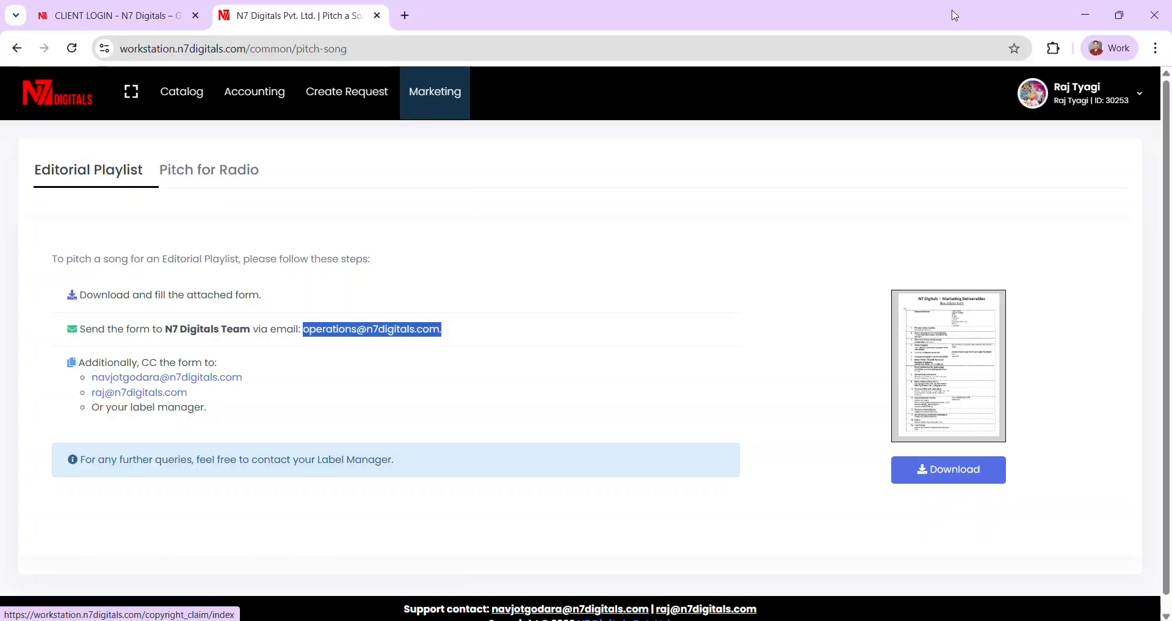
- Review the account profile details
left_click(1096, 99)
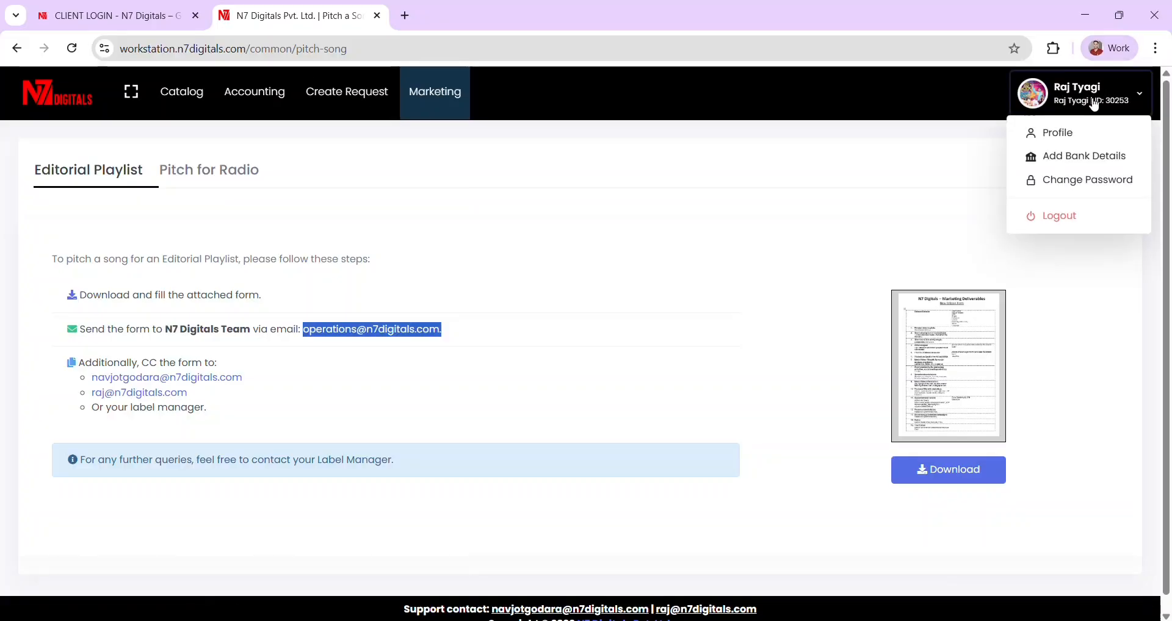
left_click(1065, 134)
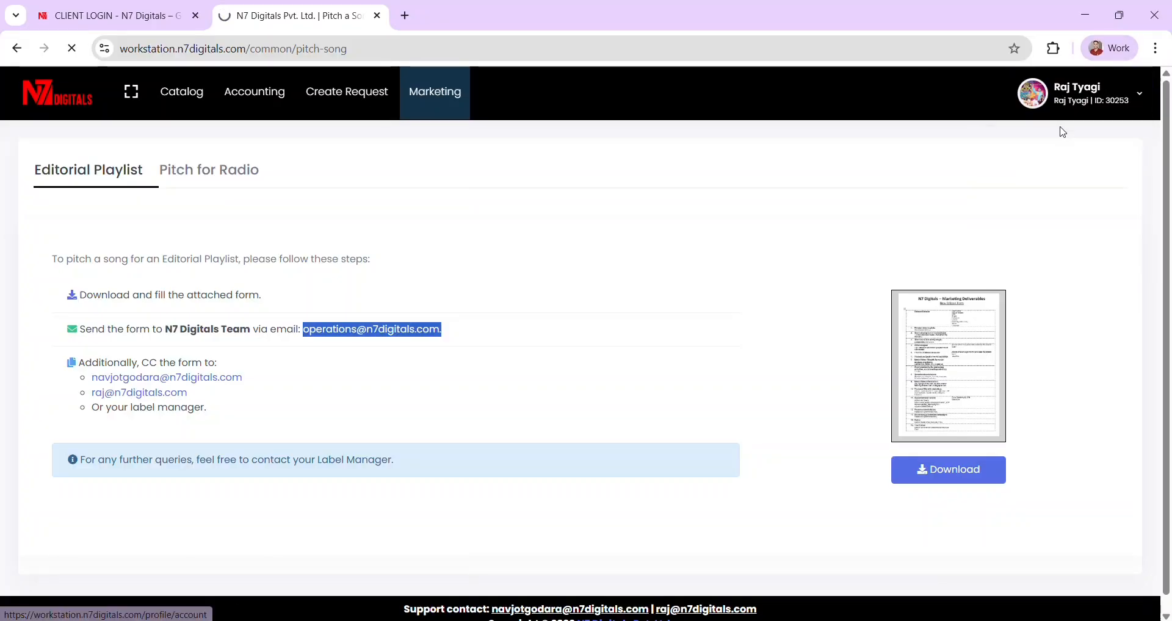
scroll(514, 342, "down", 1)
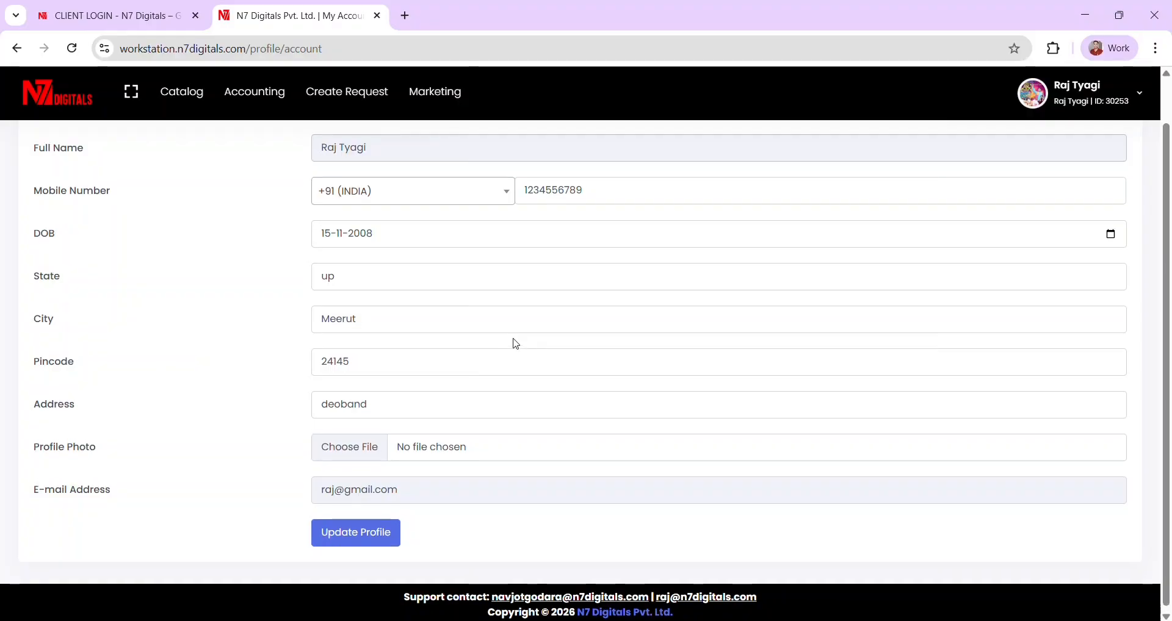
scroll(516, 343, "up", 1)
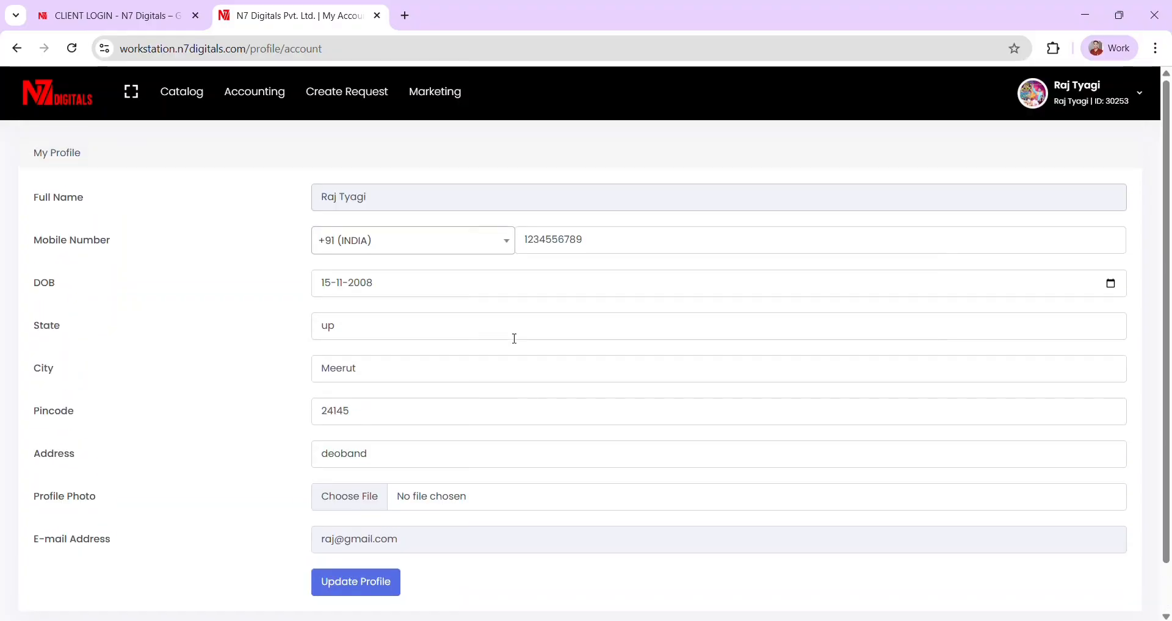
scroll(514, 340, "down", 1)
scroll(513, 337, "up", 1)
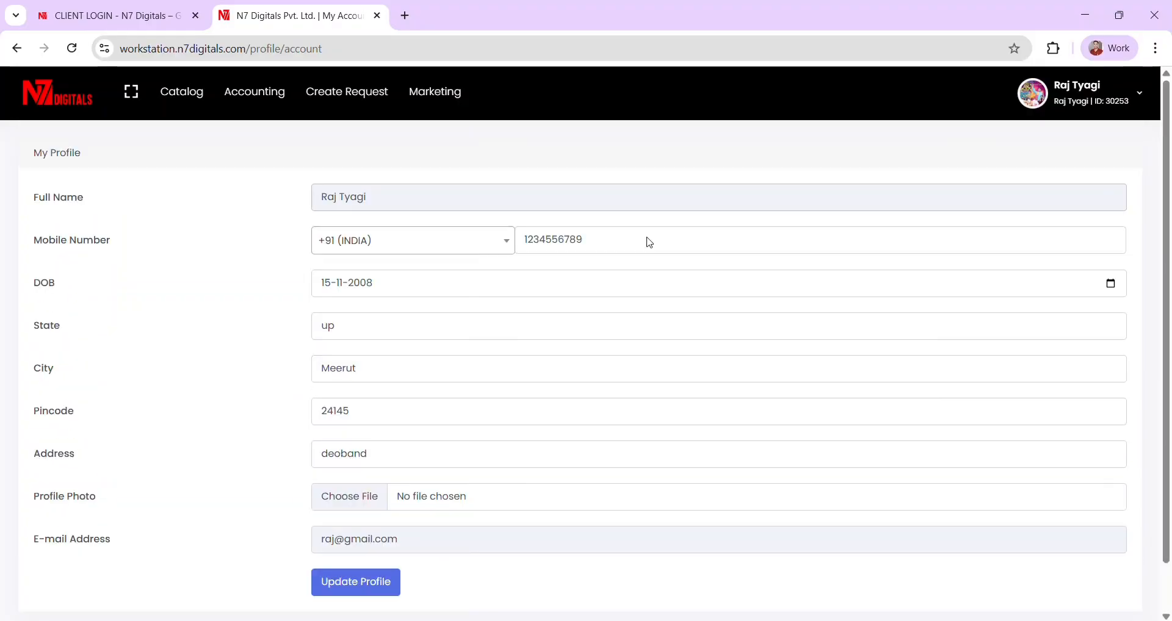
- Look over the saved bank details and the Change Password page
left_click(1074, 98)
left_click(1062, 156)
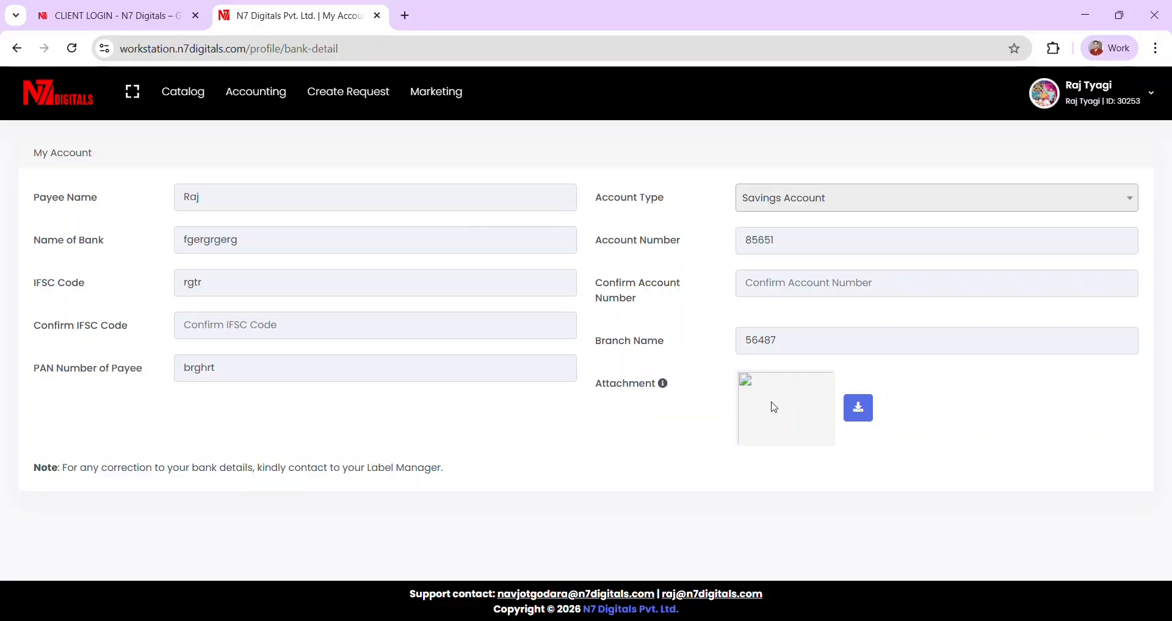
left_click(1086, 107)
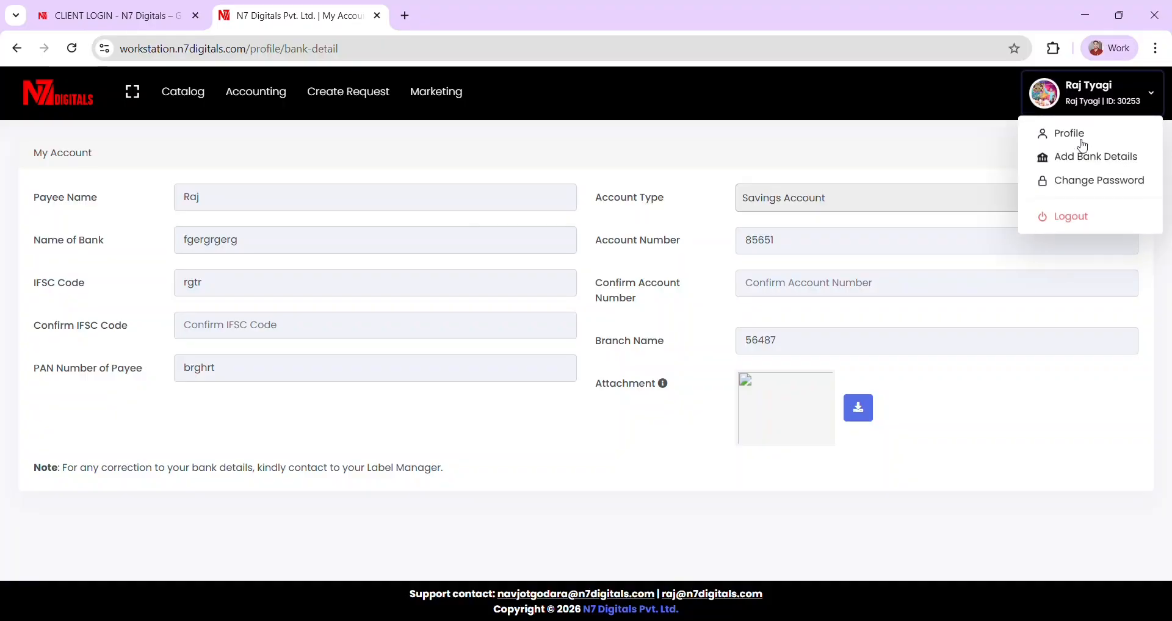
left_click(1091, 189)
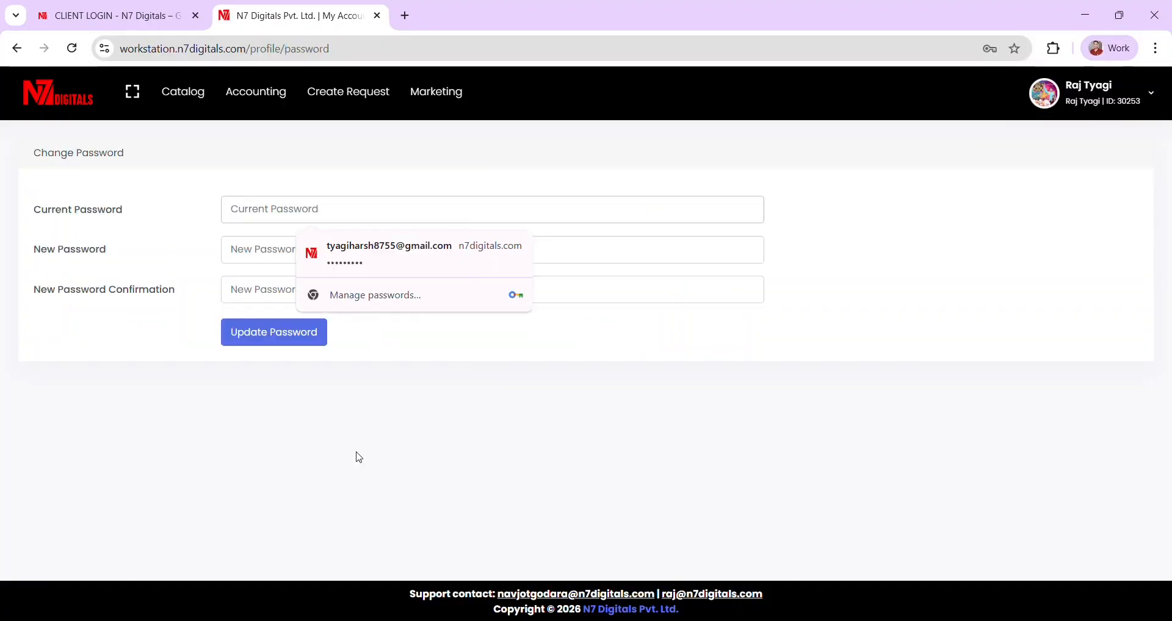
left_click(274, 490)
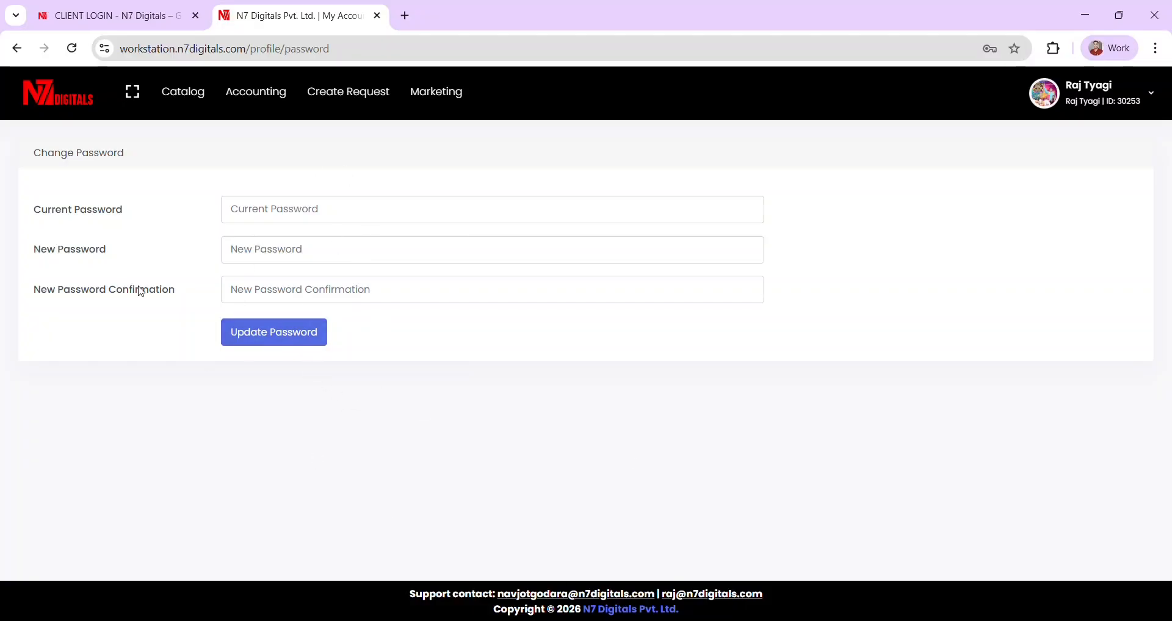
- Return to the dashboard and scan its Recent Releases list
left_click(54, 112)
scroll(544, 395, "down", 2)
scroll(547, 396, "up", 1)
scroll(586, 360, "up", 1)
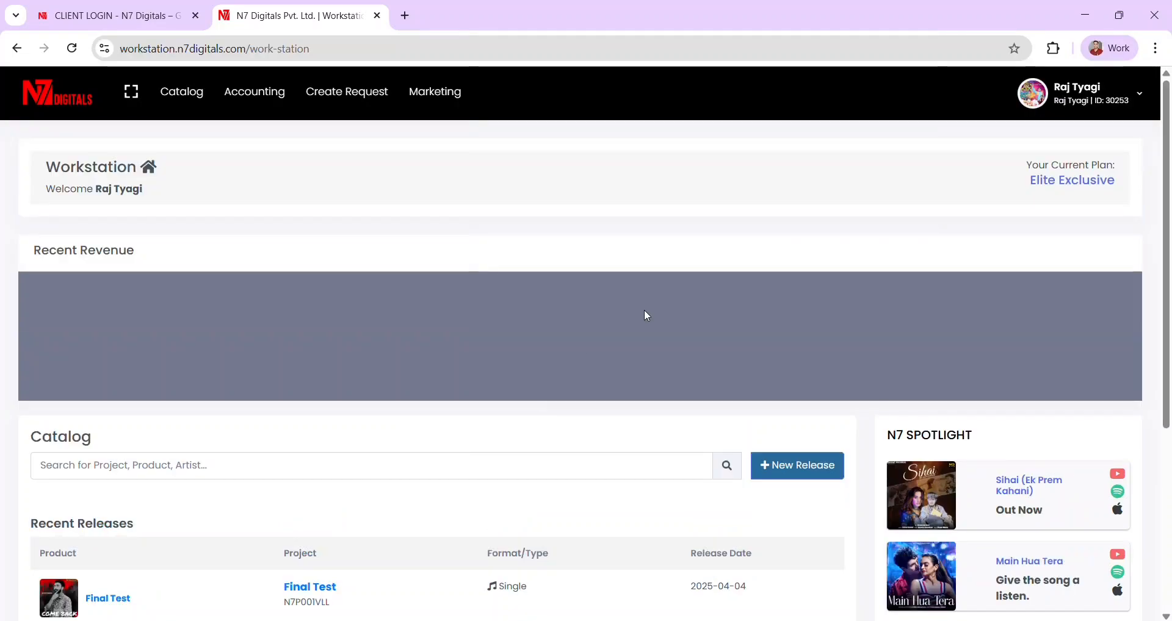
scroll(774, 360, "down", 1)
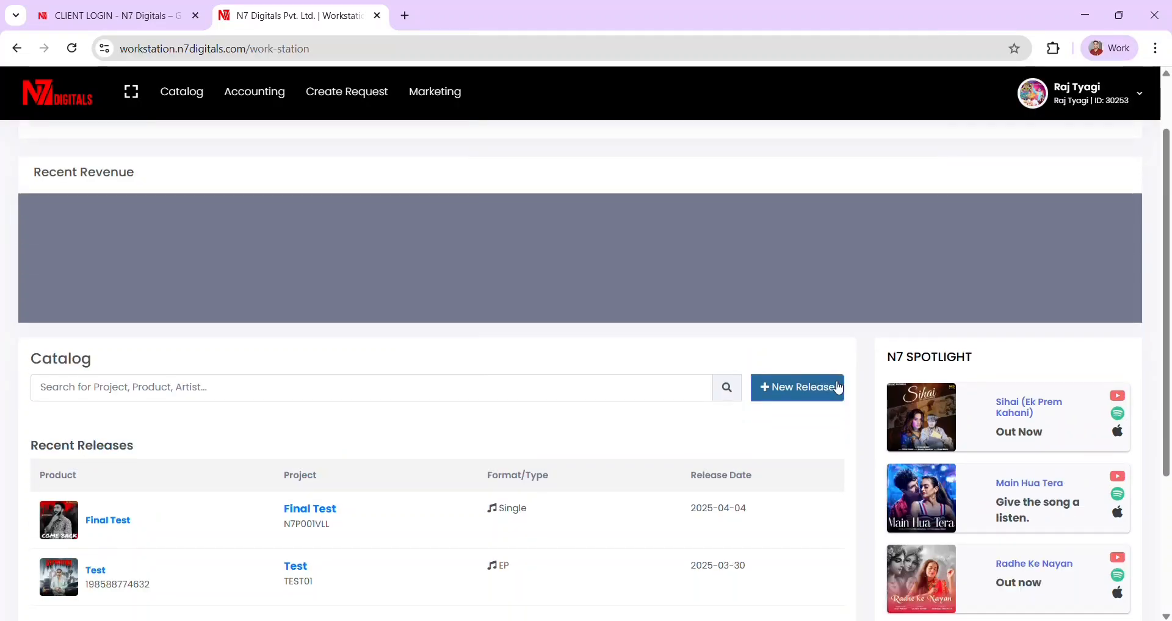
- Start a new release named Tanhaa with project code JDF89
left_click(793, 392)
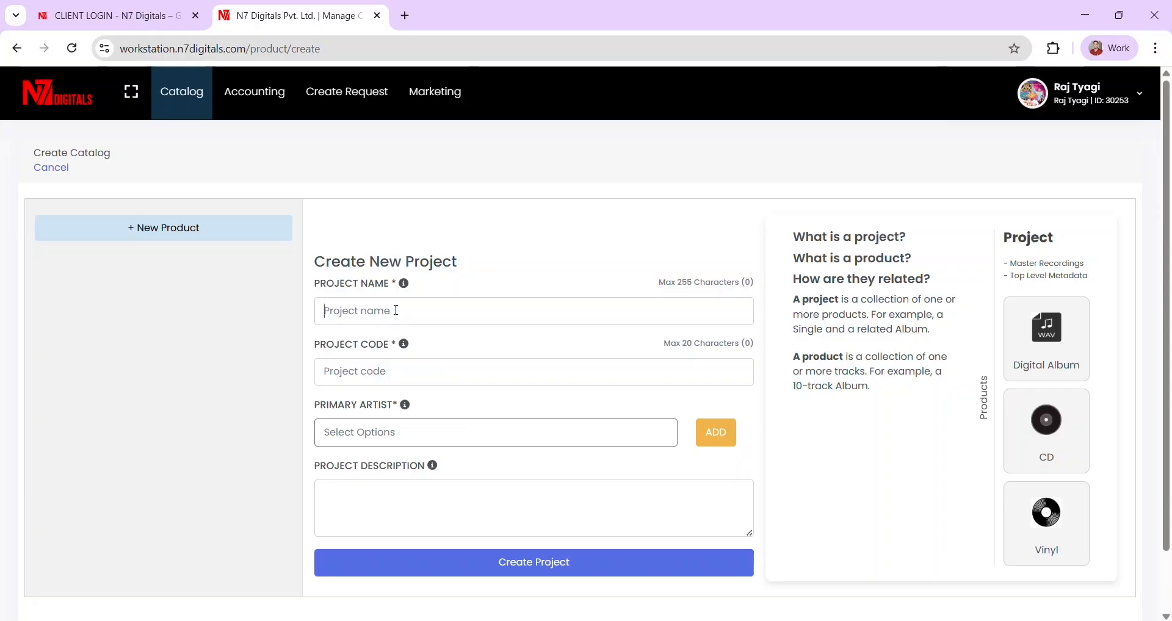
key("Caps_Lock")
type("Tan")
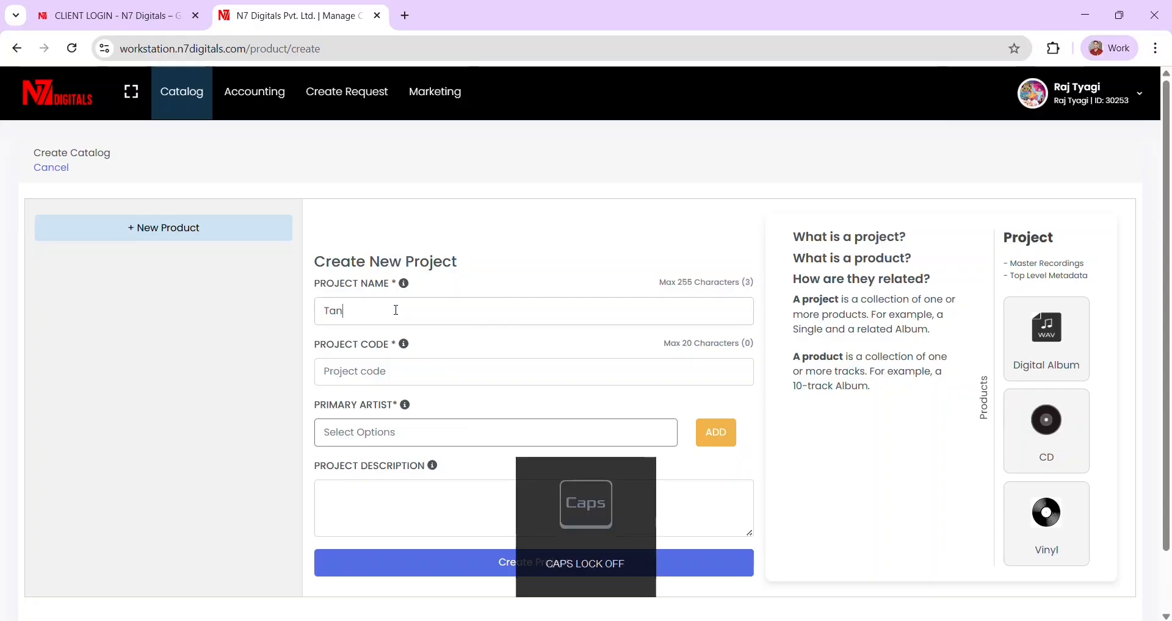
type("haa")
left_click(377, 383)
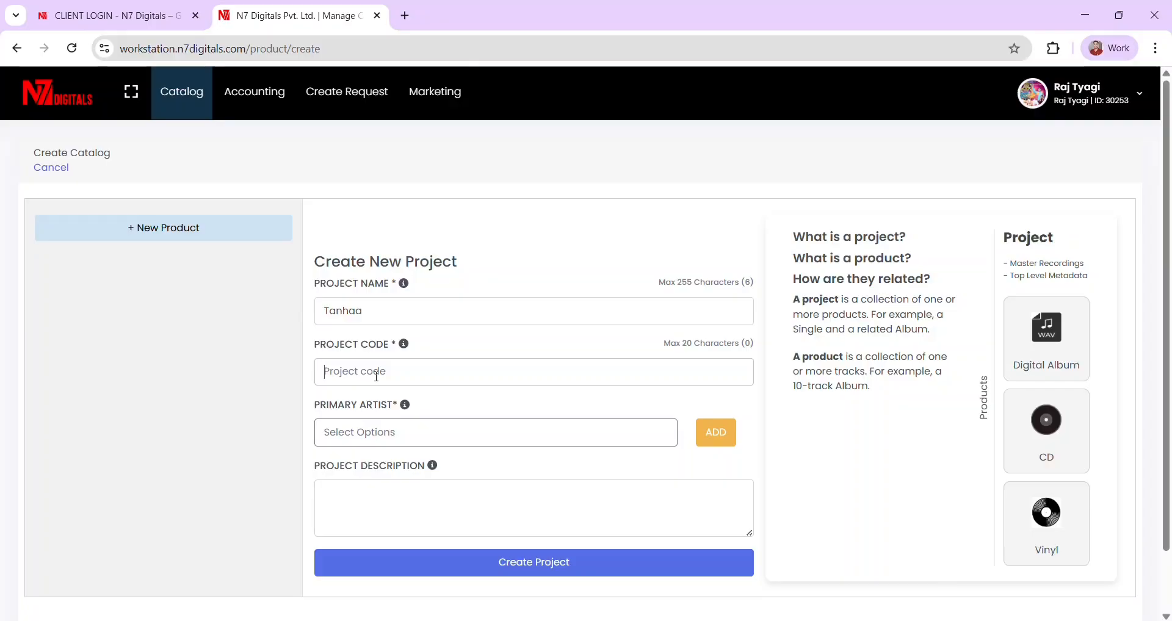
type("JDF89")
- Search the primary artist list, glance at the new-artist form, then pick an artist
left_click(388, 440)
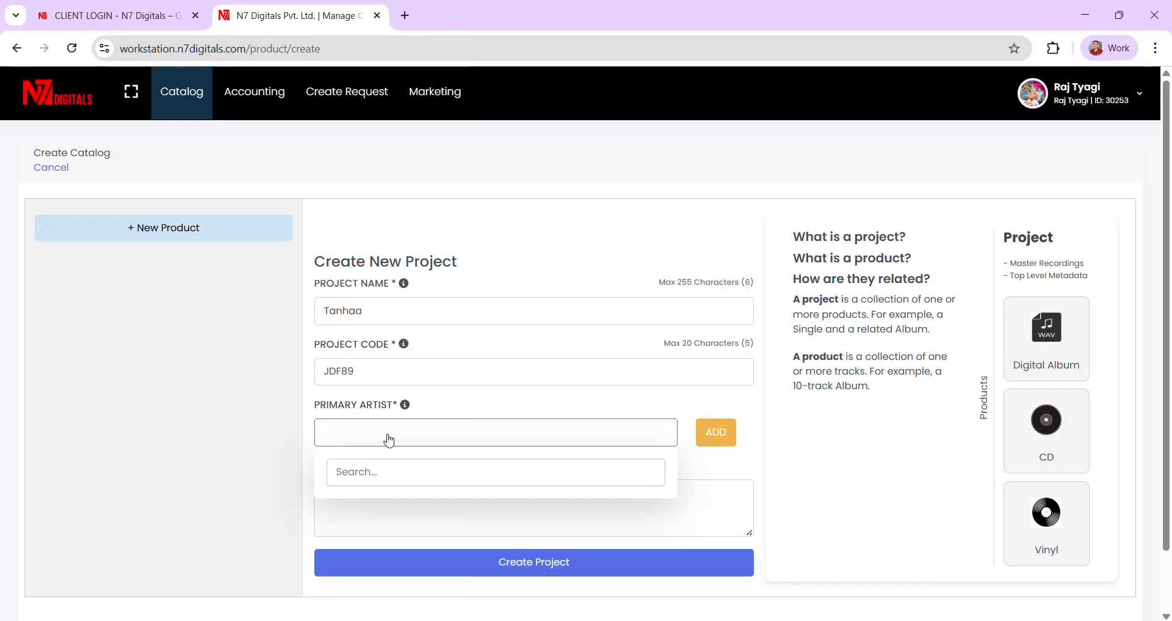
type("raj")
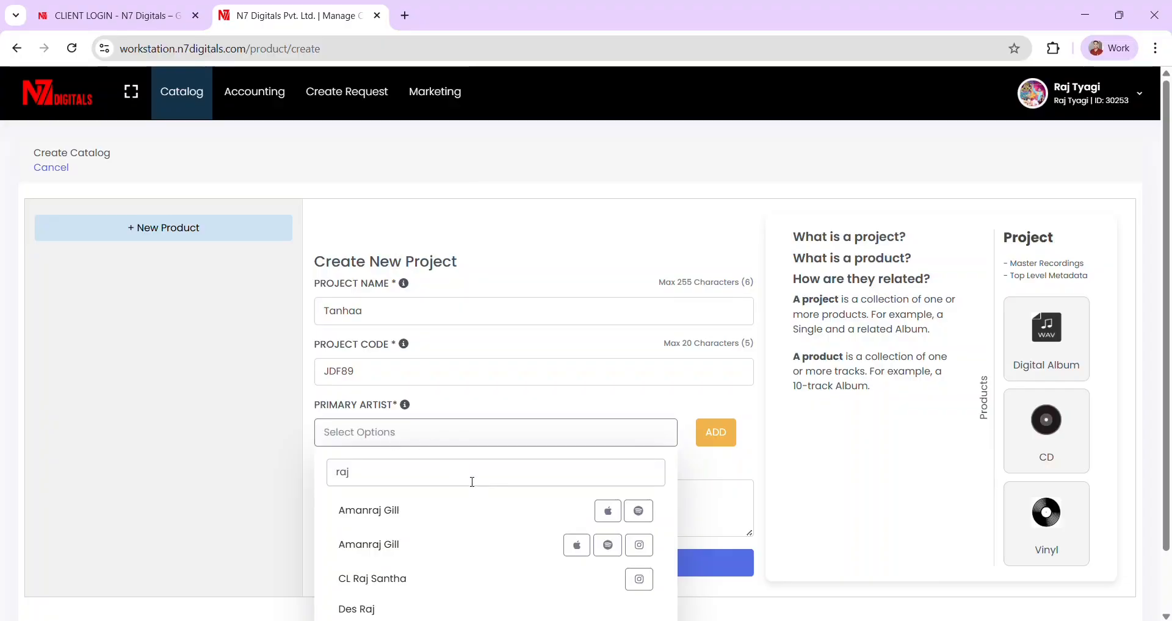
left_click(761, 442)
left_click(714, 436)
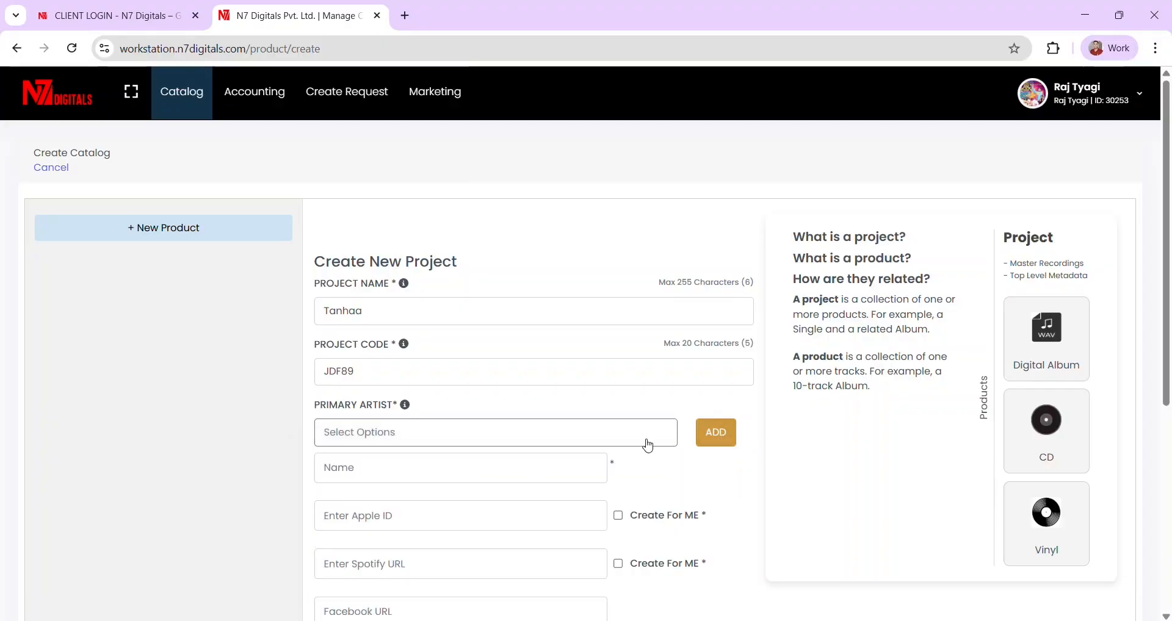
scroll(532, 450, "down", 2)
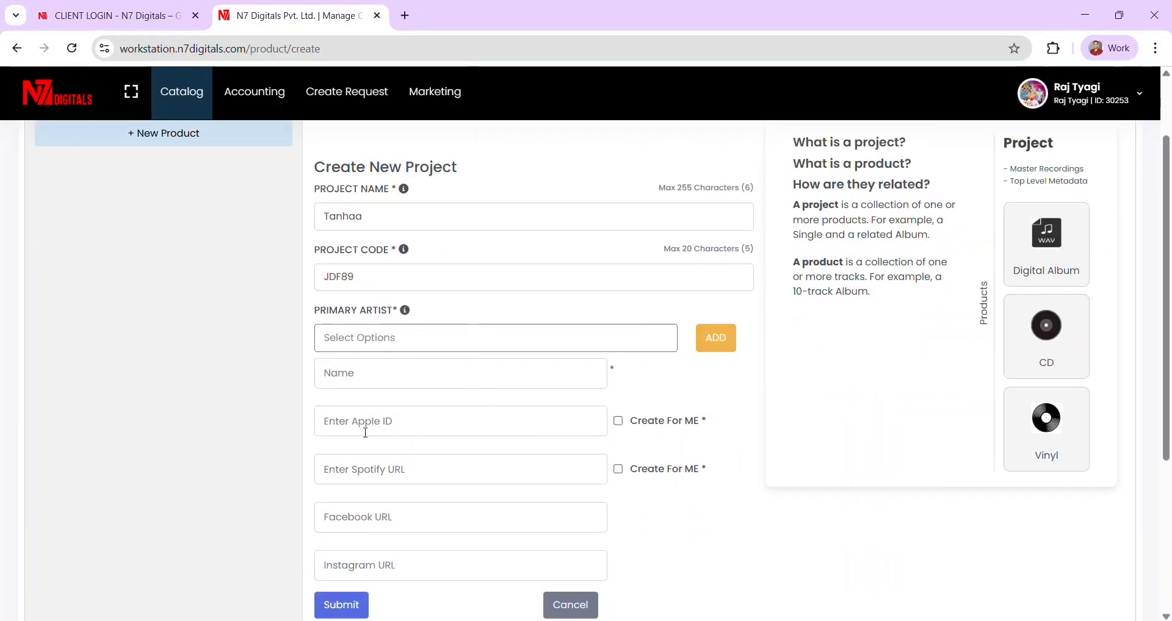
scroll(451, 470, "down", 1)
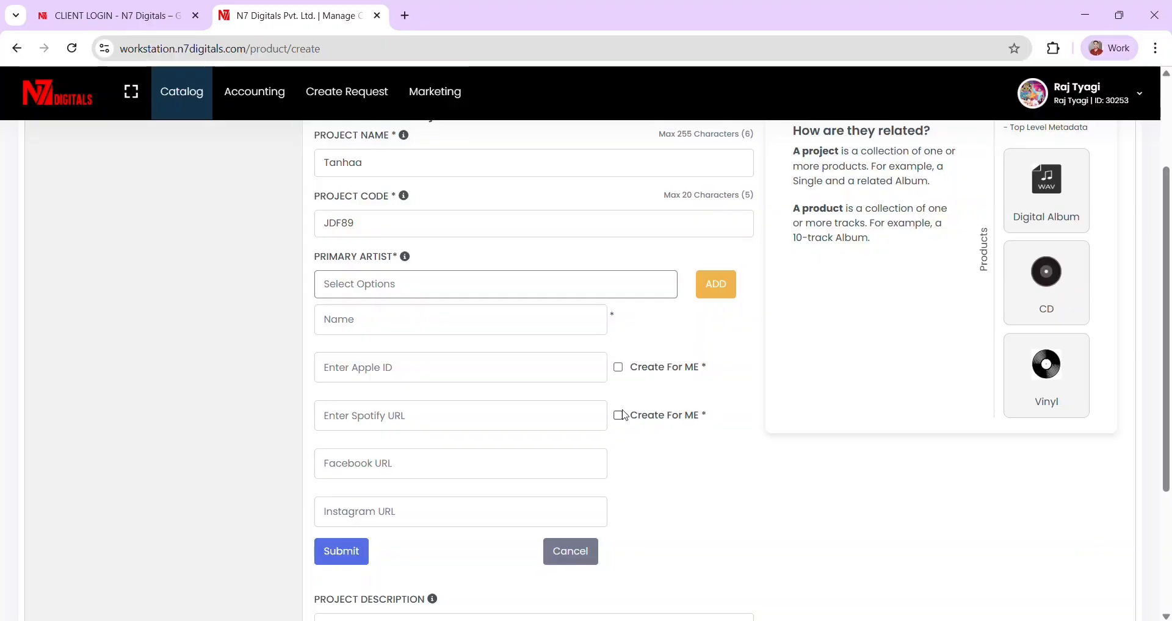
left_click(551, 553)
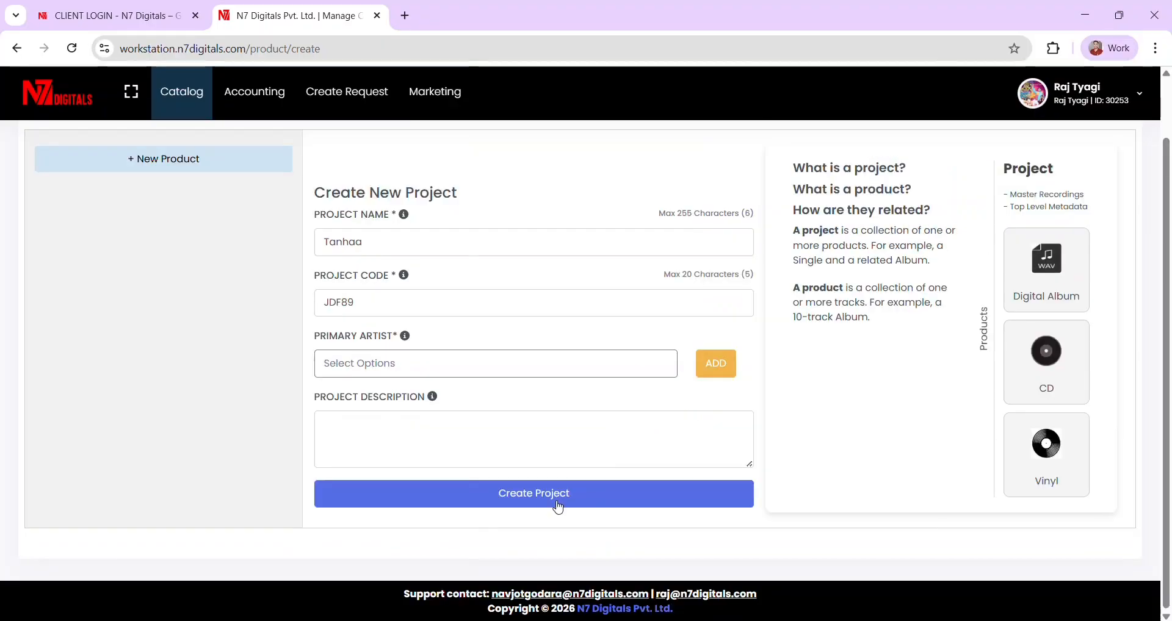
left_click(403, 373)
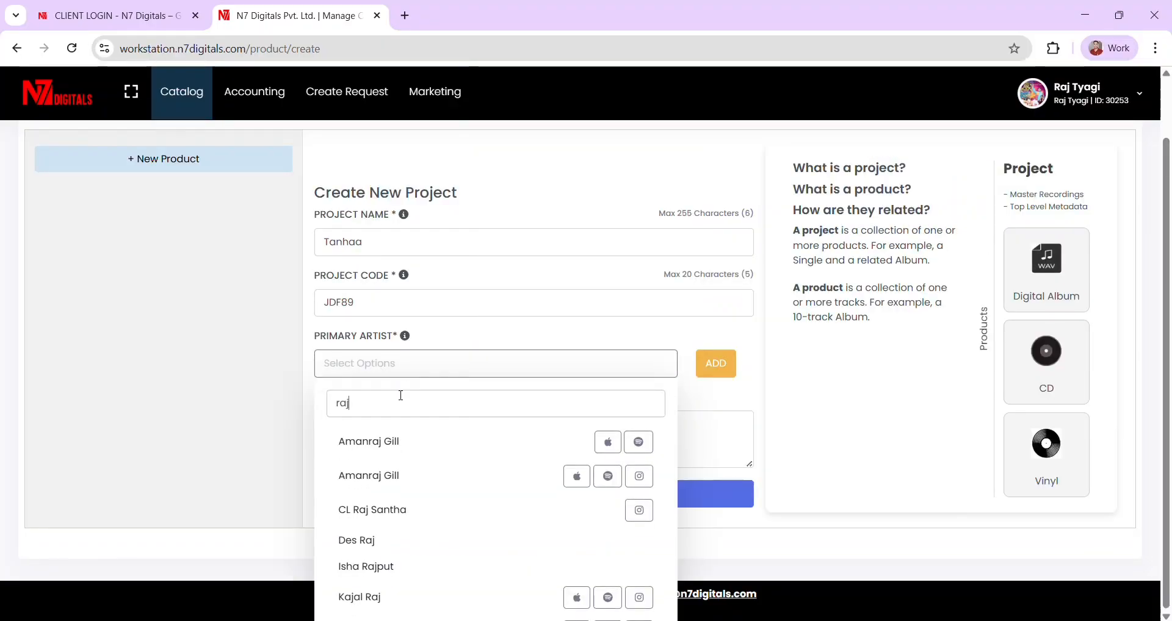
left_click(371, 444)
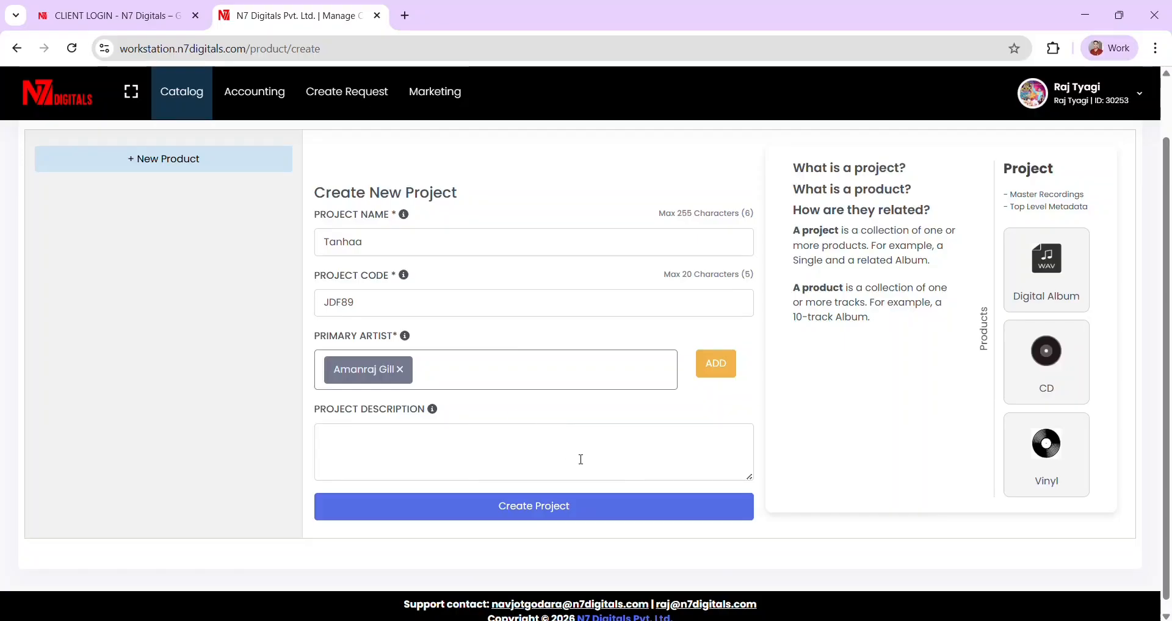
- Swap the wrongly chosen artist for the intended primary artist and create the project
left_click(400, 370)
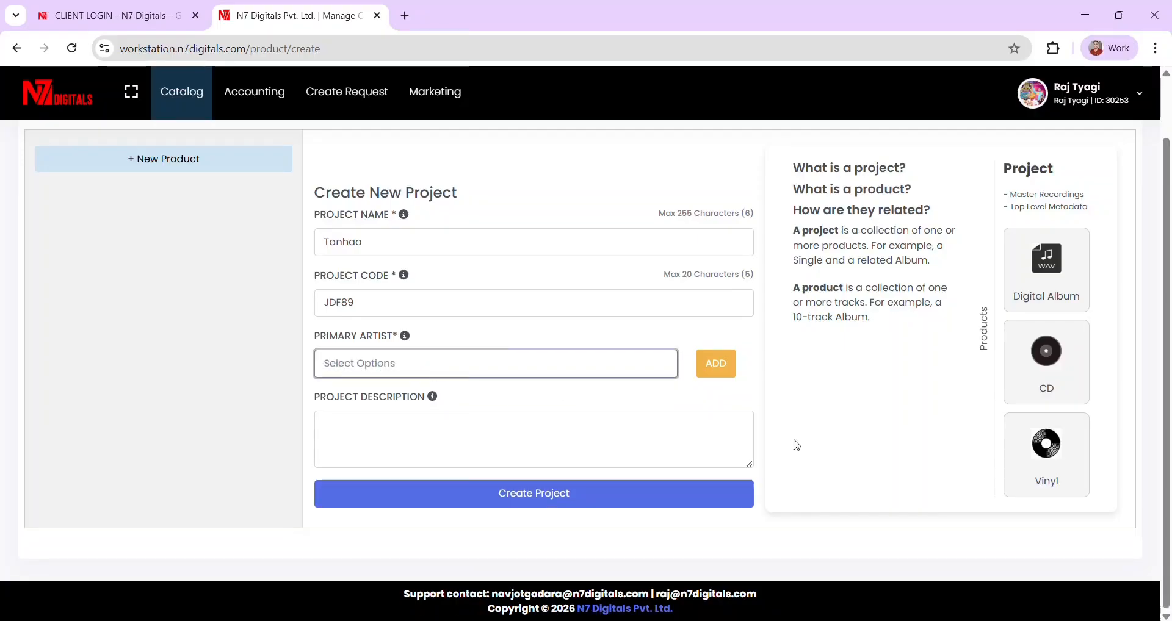
left_click(493, 362)
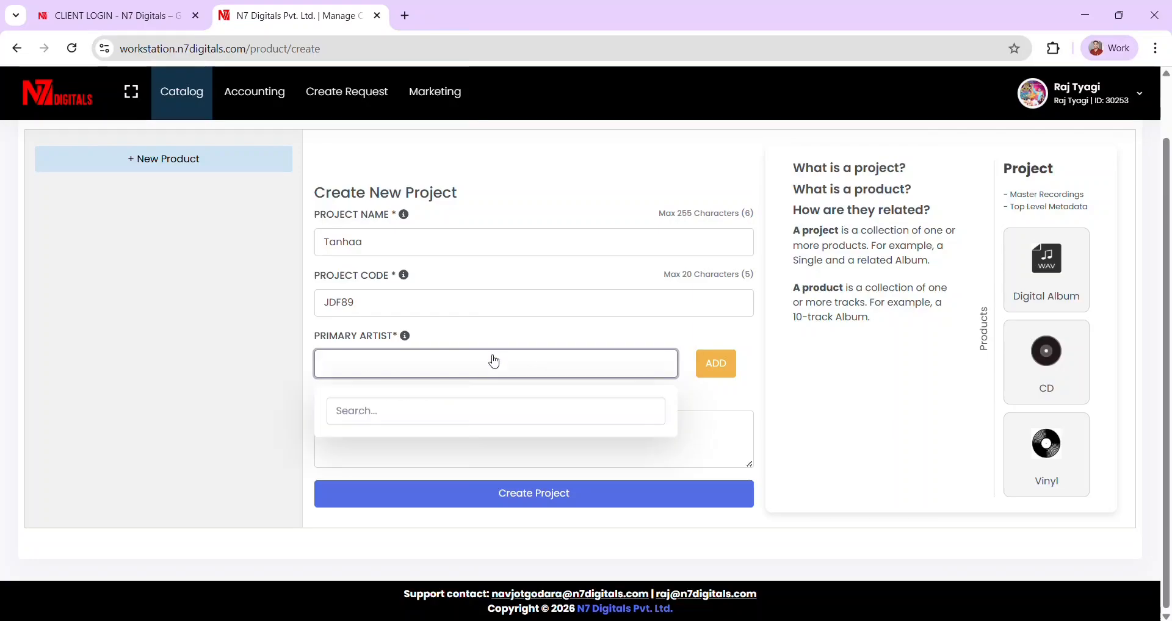
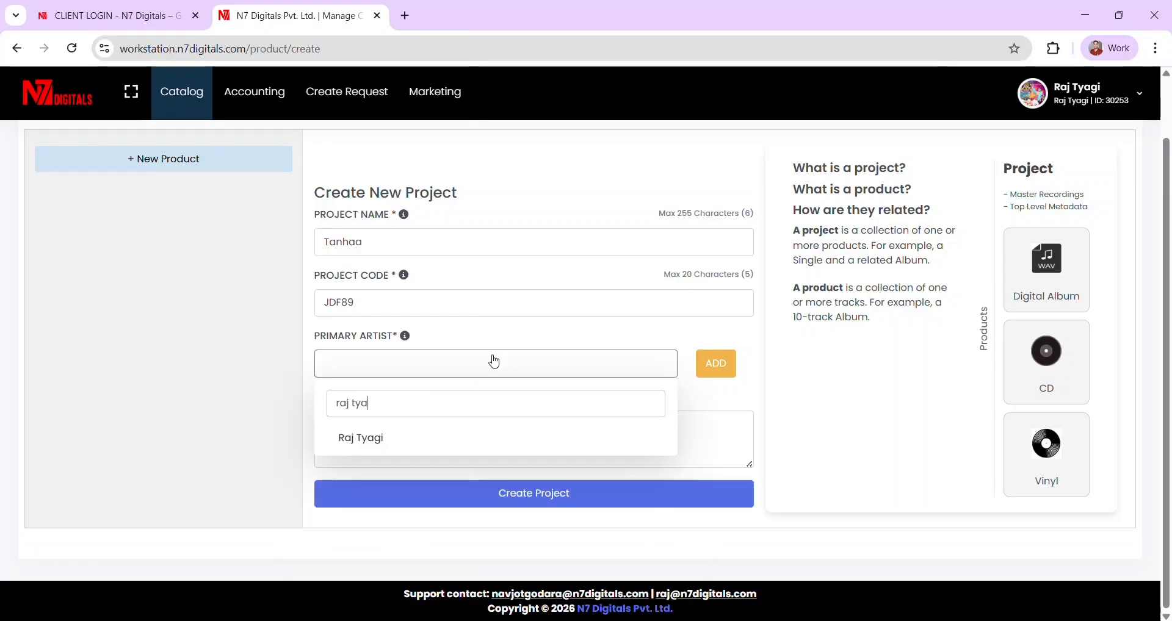
left_click(367, 435)
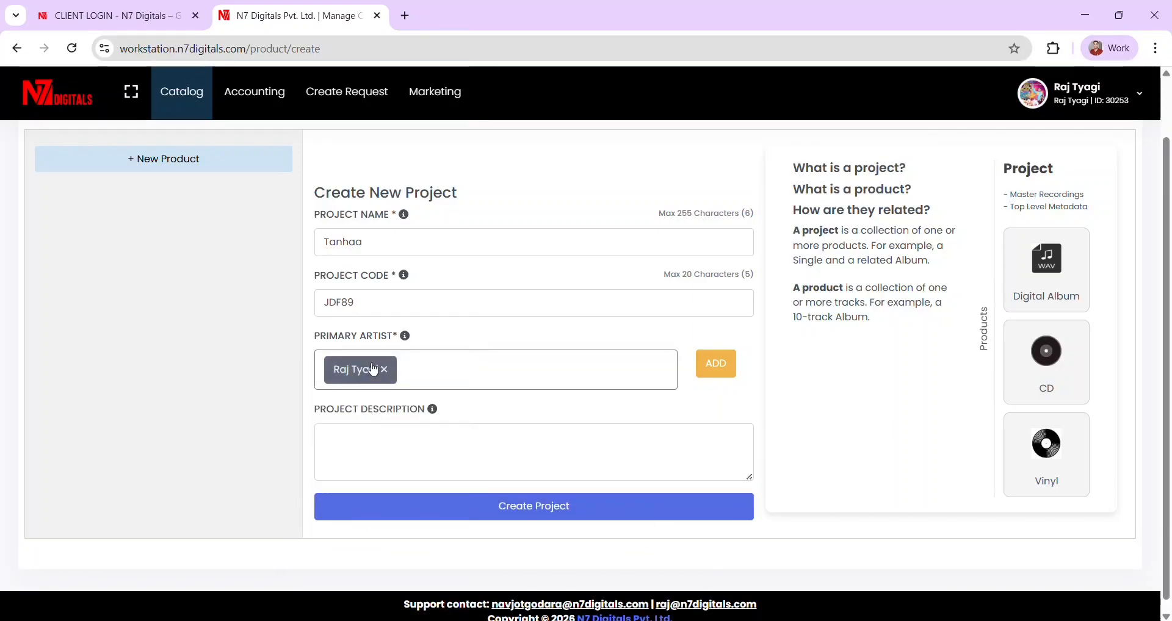
left_click(527, 507)
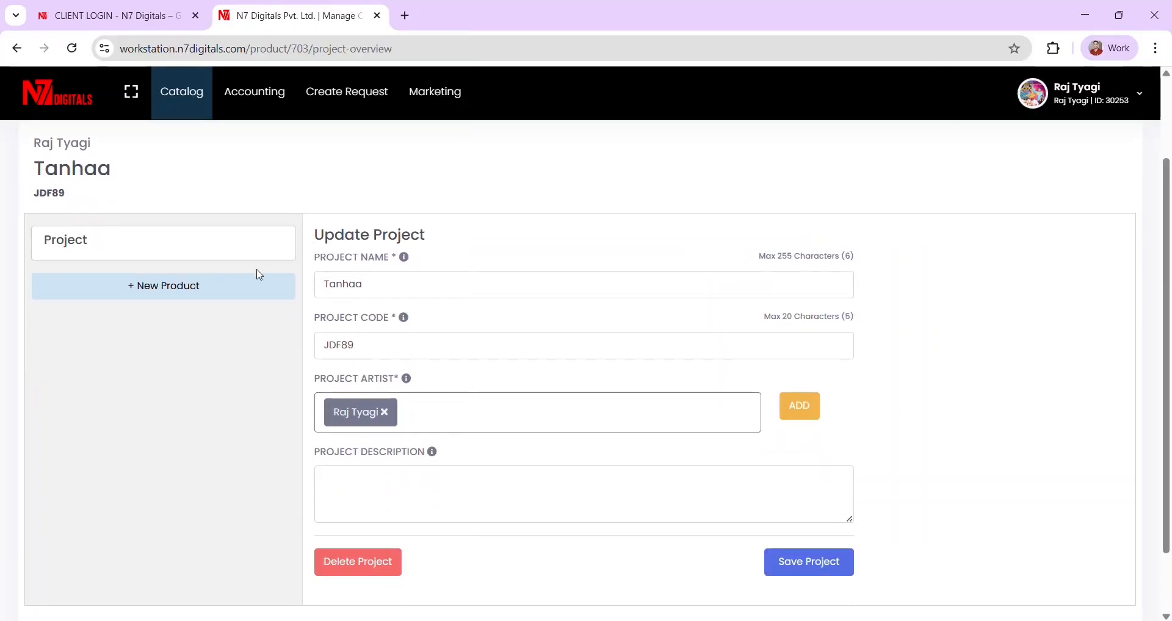
- Start a new DIGITAL Single product and name it Tanhaa
scroll(461, 274, "up", 2)
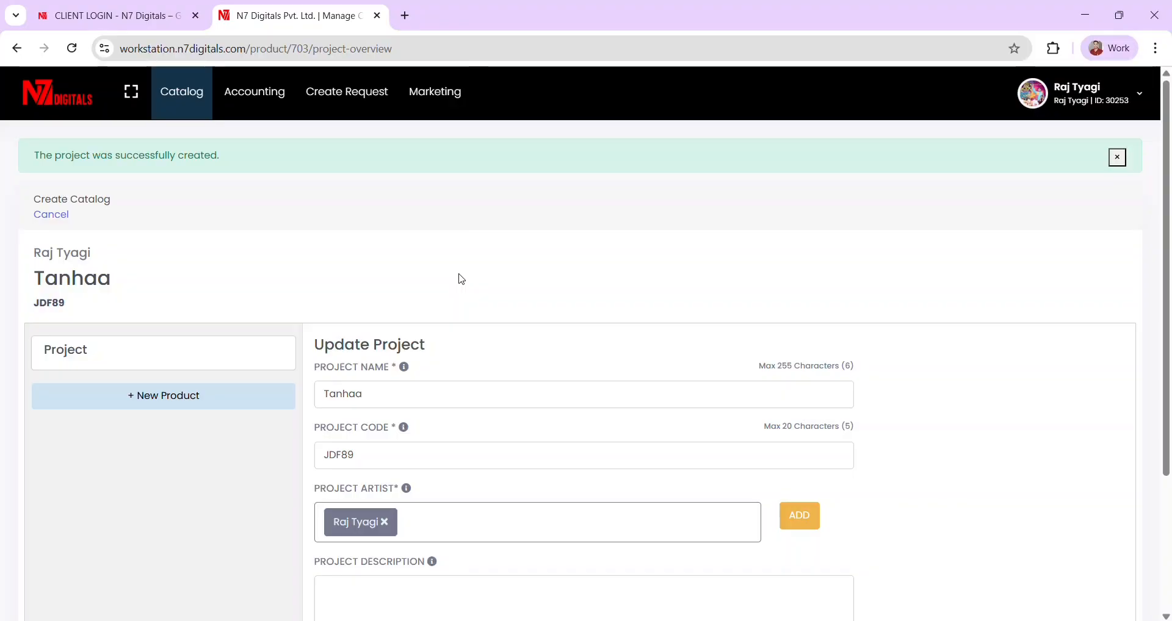
scroll(461, 278, "down", 1)
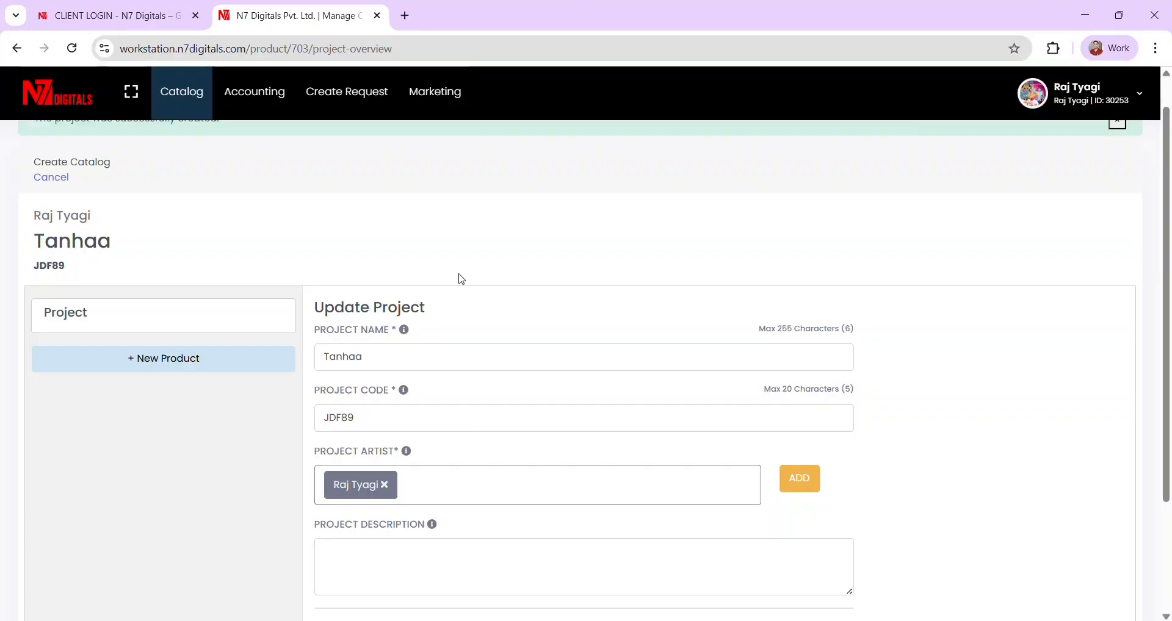
left_click(187, 379)
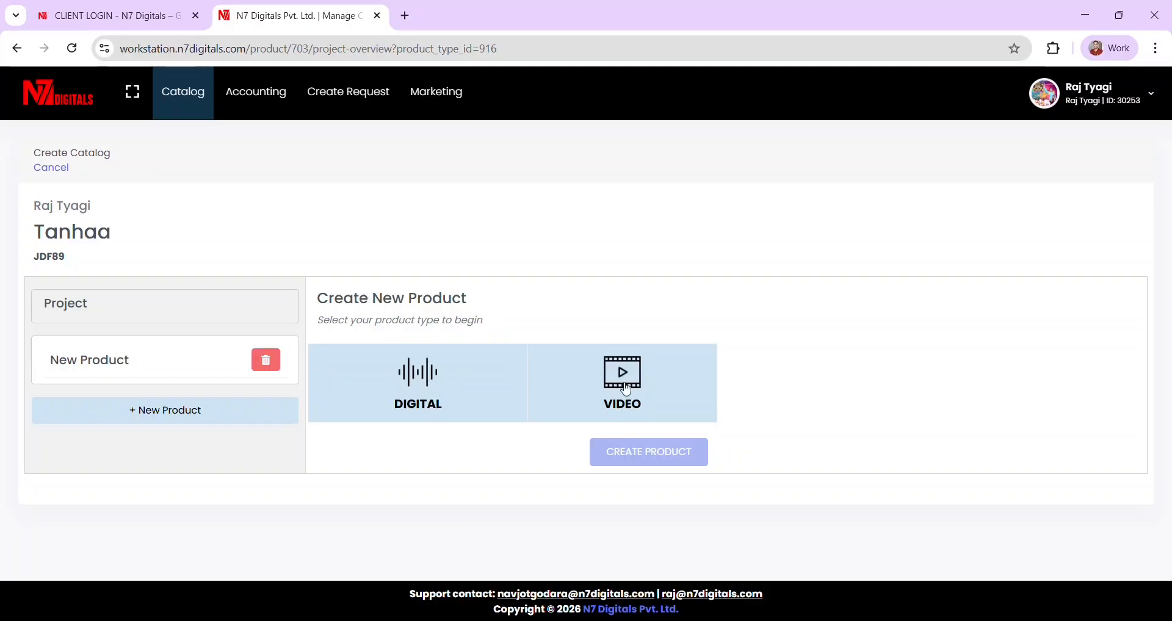
left_click(442, 403)
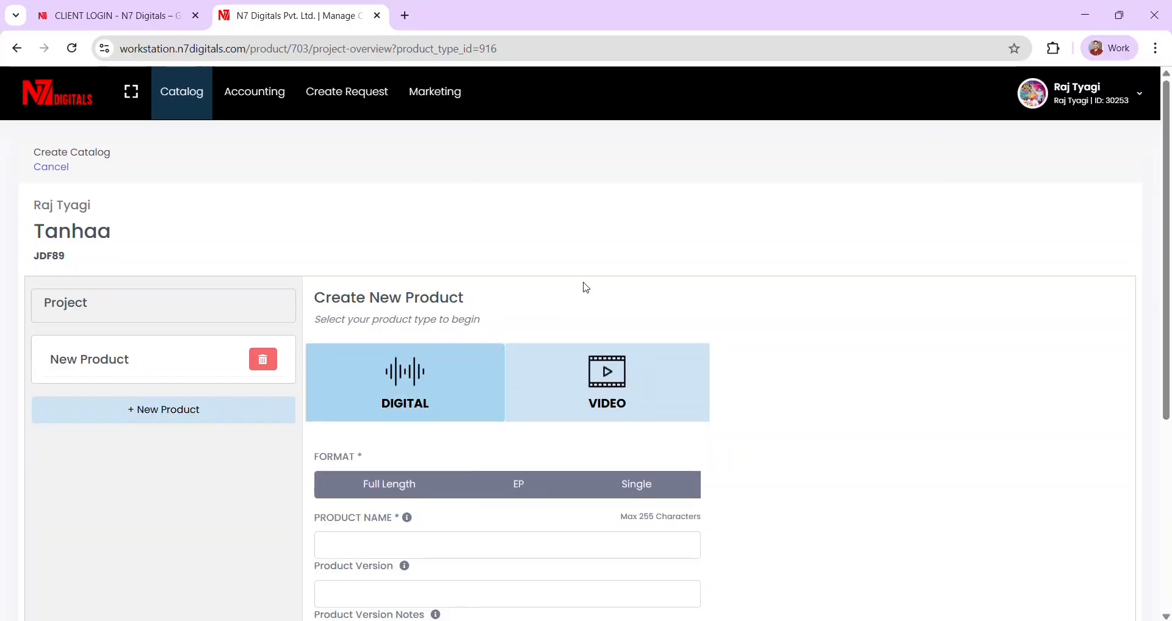
scroll(473, 350, "down", 2)
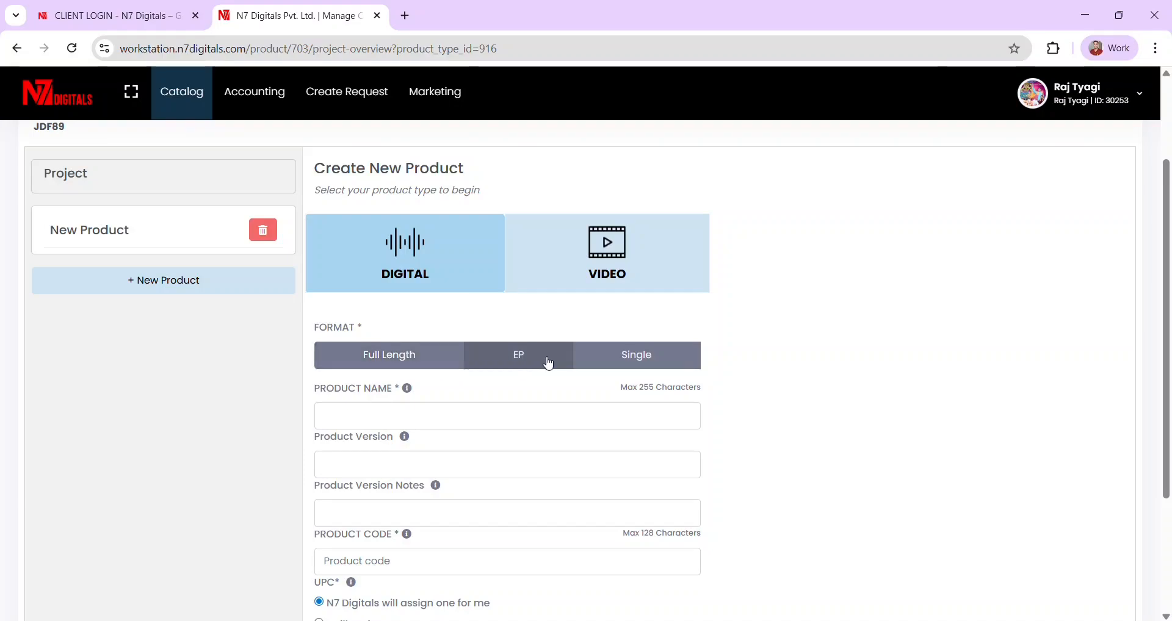
left_click(662, 369)
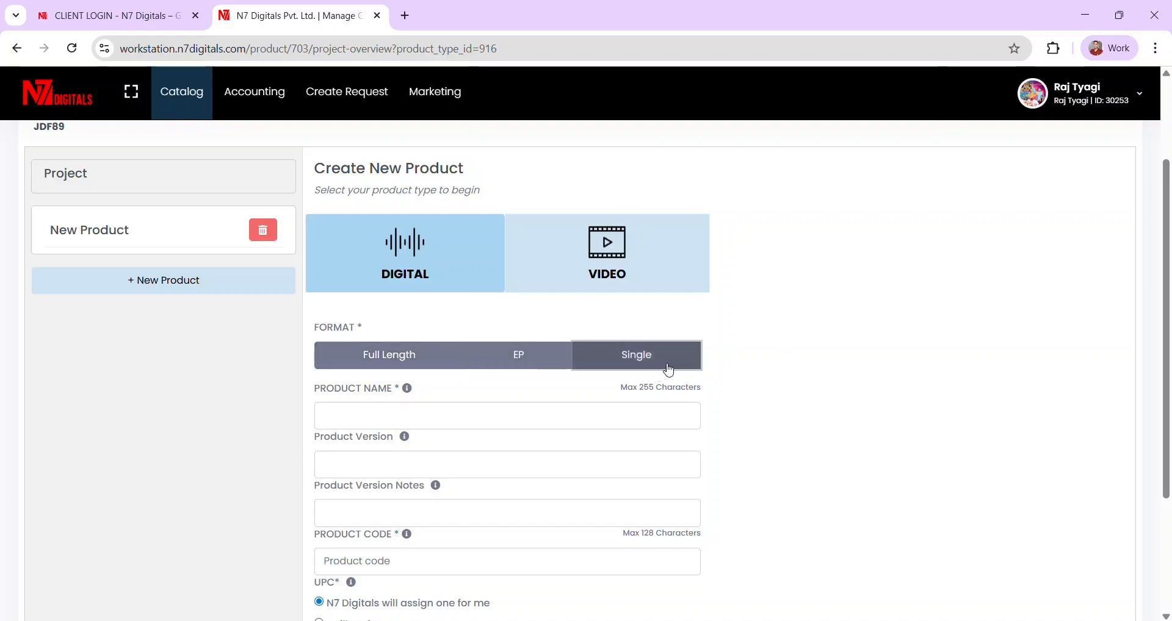
scroll(641, 379, "down", 1)
left_click(375, 359)
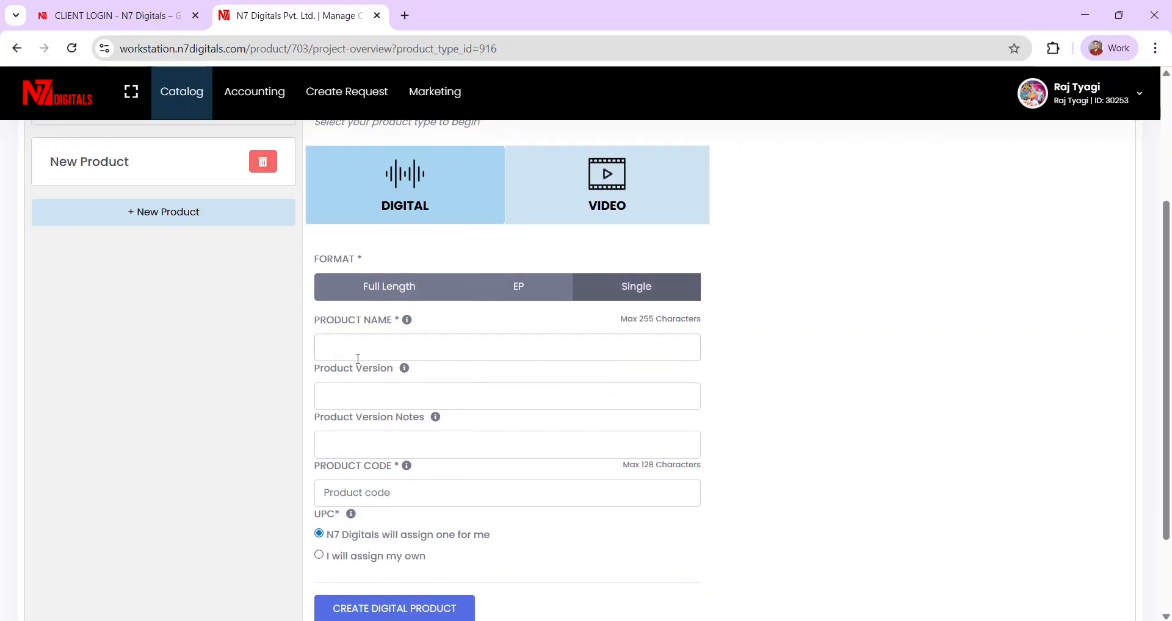
type("T")
key("Caps_Lock")
type("anhaa")
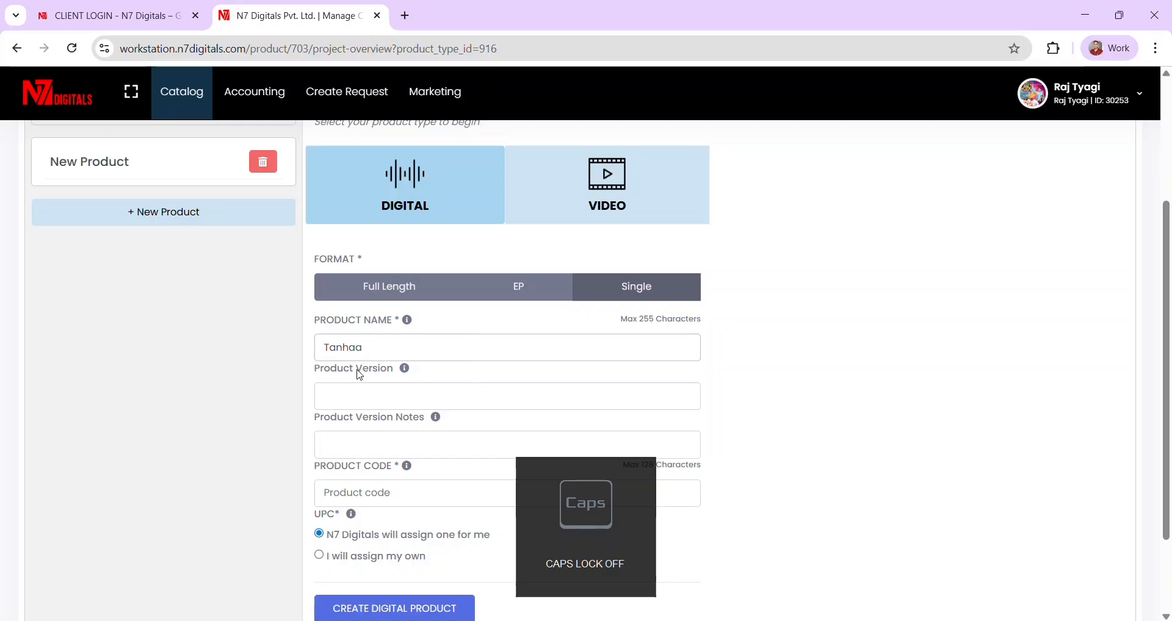
left_click(357, 391)
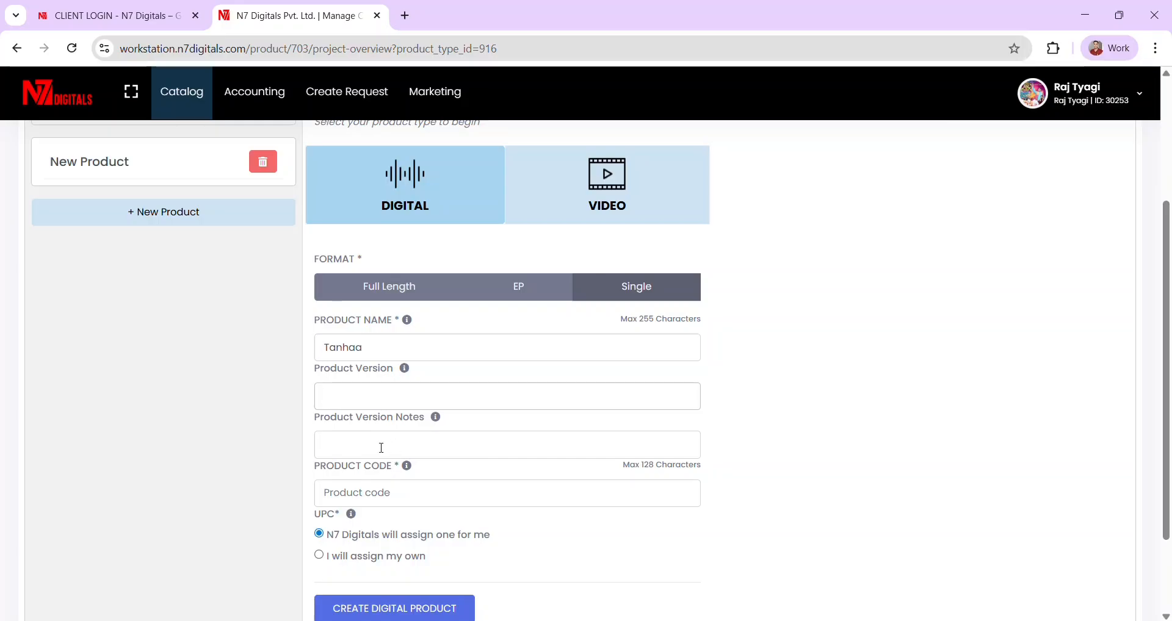
- Paste project code JDF89 as Product Code, keep the auto-assigned UPC, and create the product
scroll(373, 464, "down", 1)
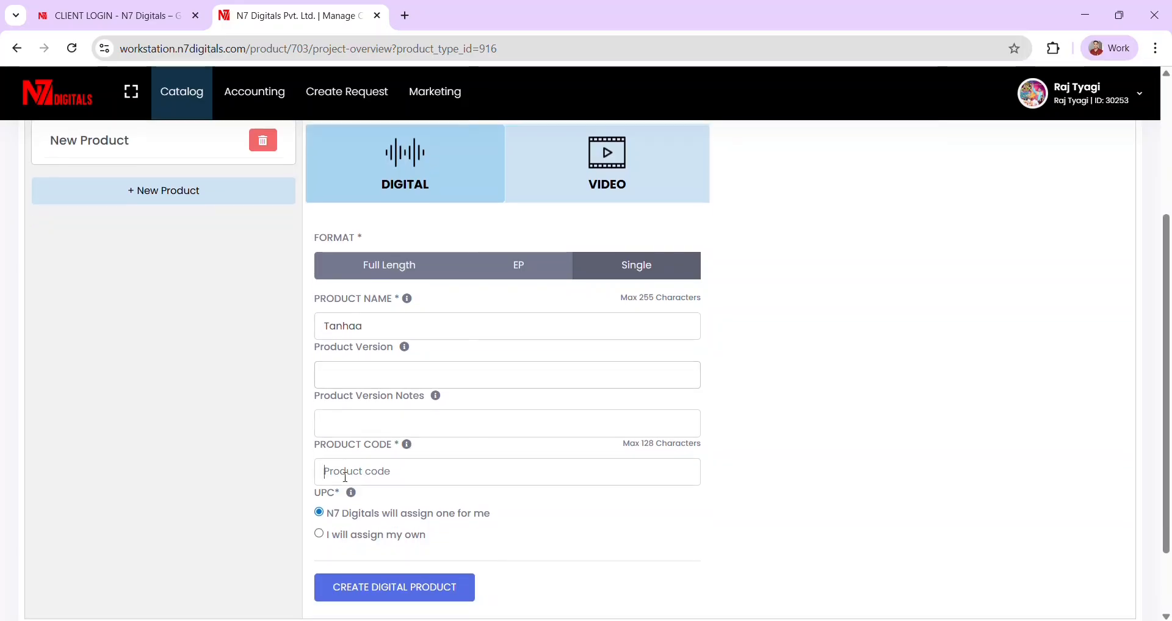
scroll(345, 477, "up", 4)
double_click(56, 257)
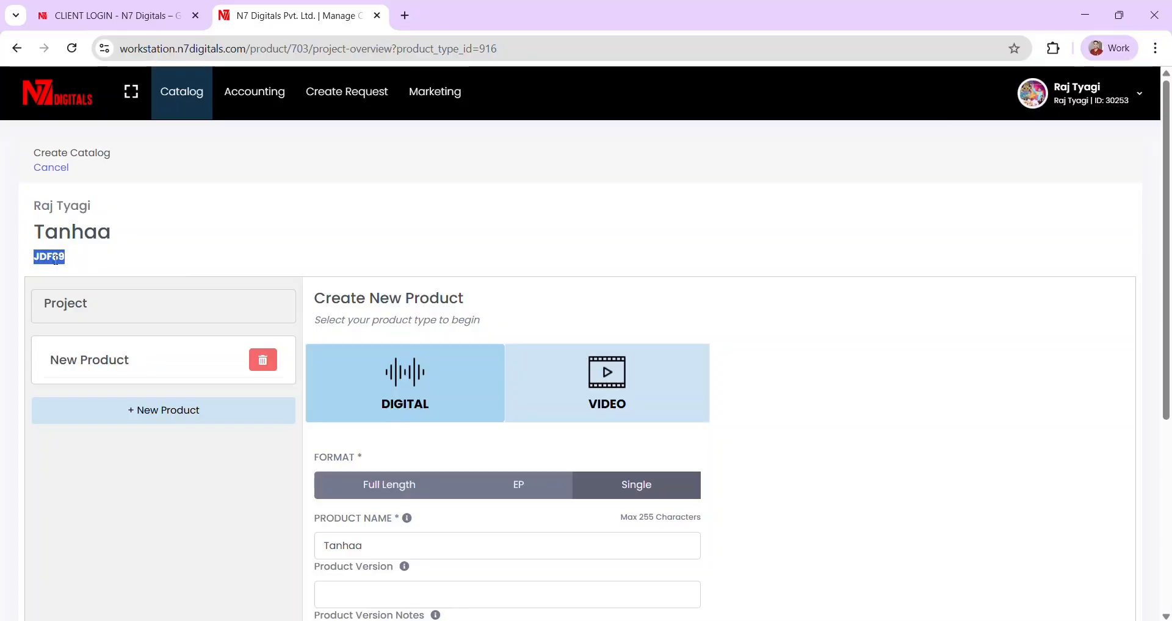
scroll(295, 339, "down", 5)
left_click(357, 378)
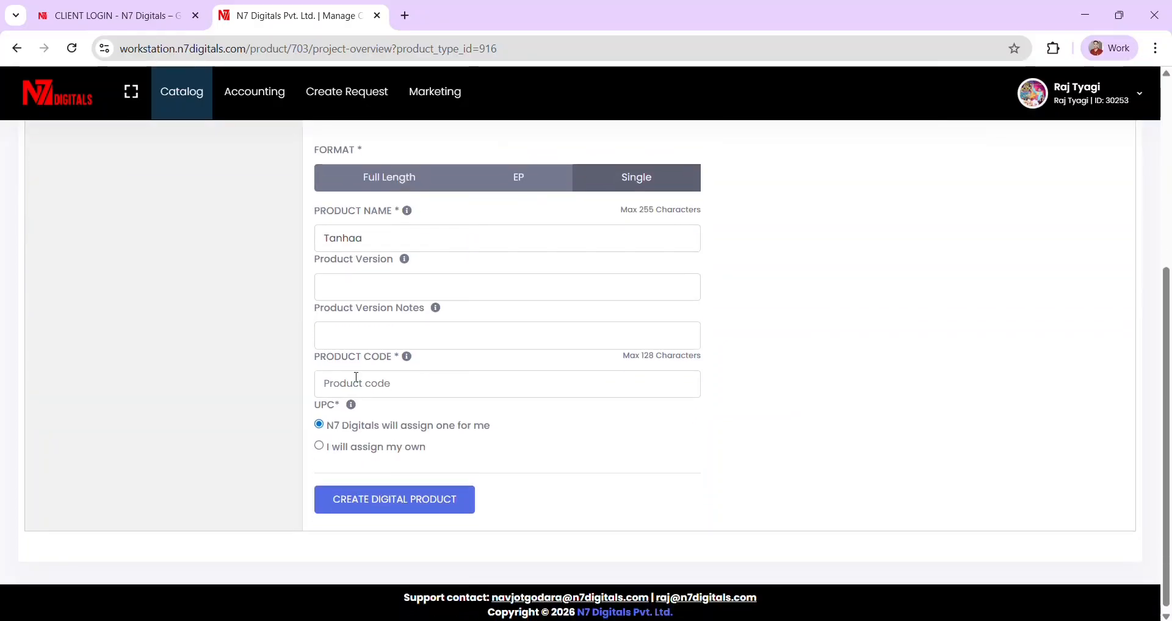
type("JDF89")
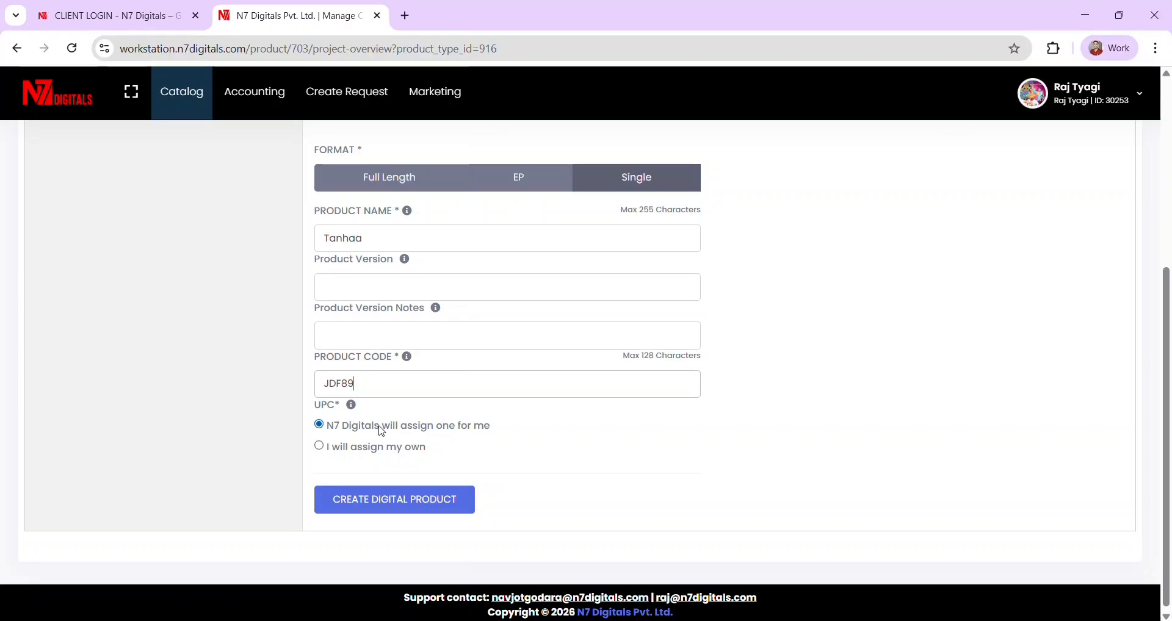
scroll(420, 408, "down", 1)
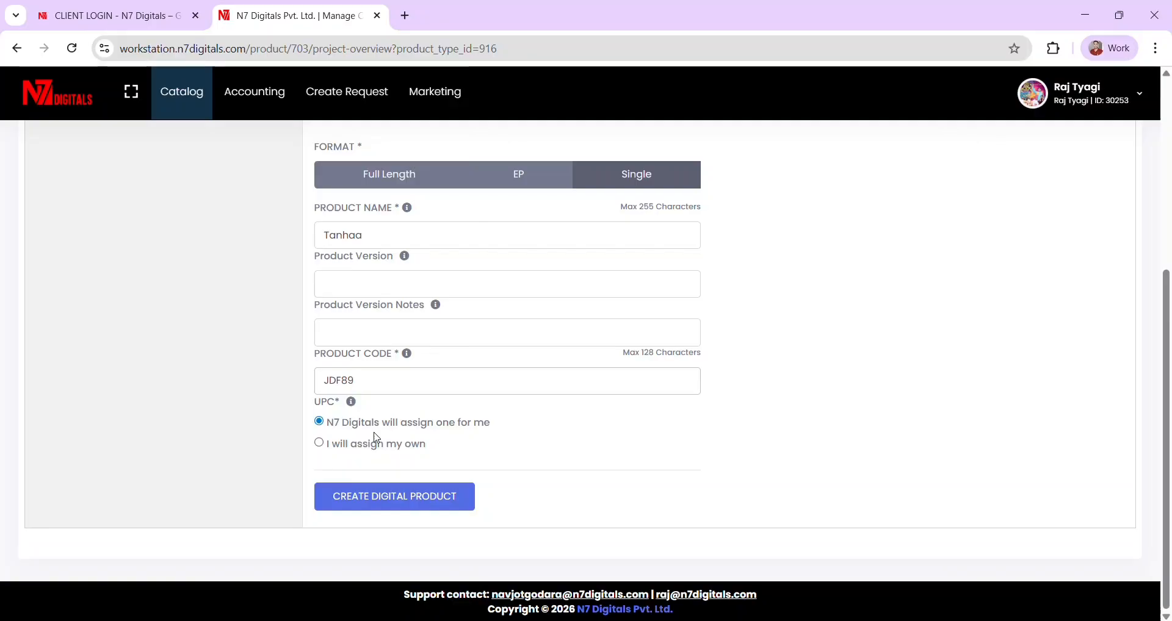
left_click(340, 450)
left_click(367, 465)
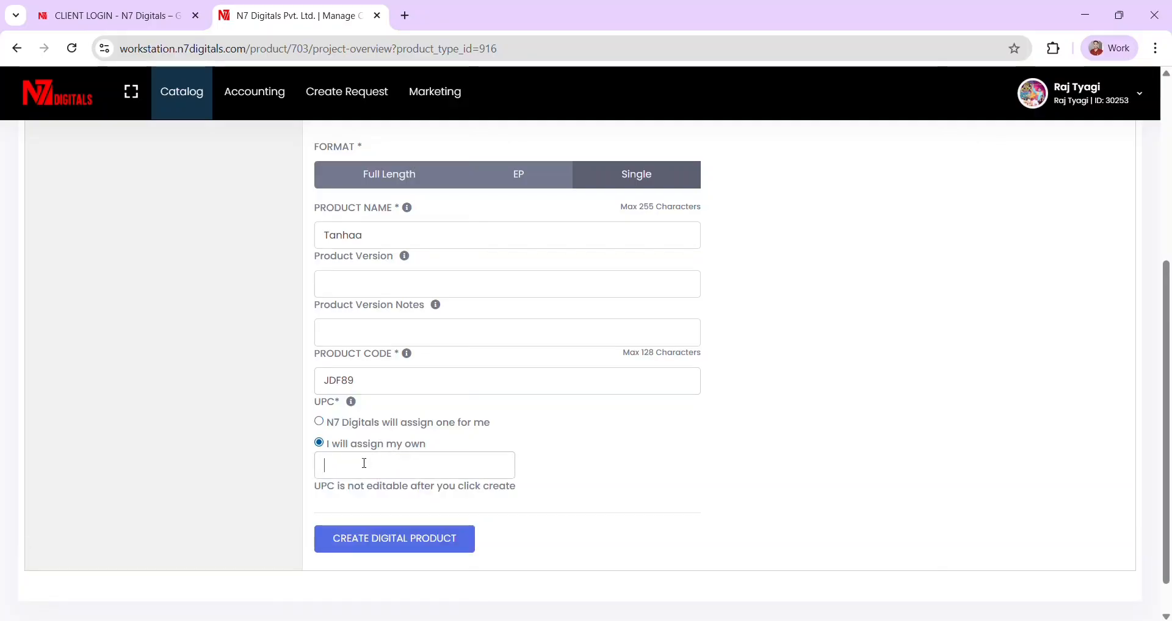
left_click(335, 427)
left_click(383, 505)
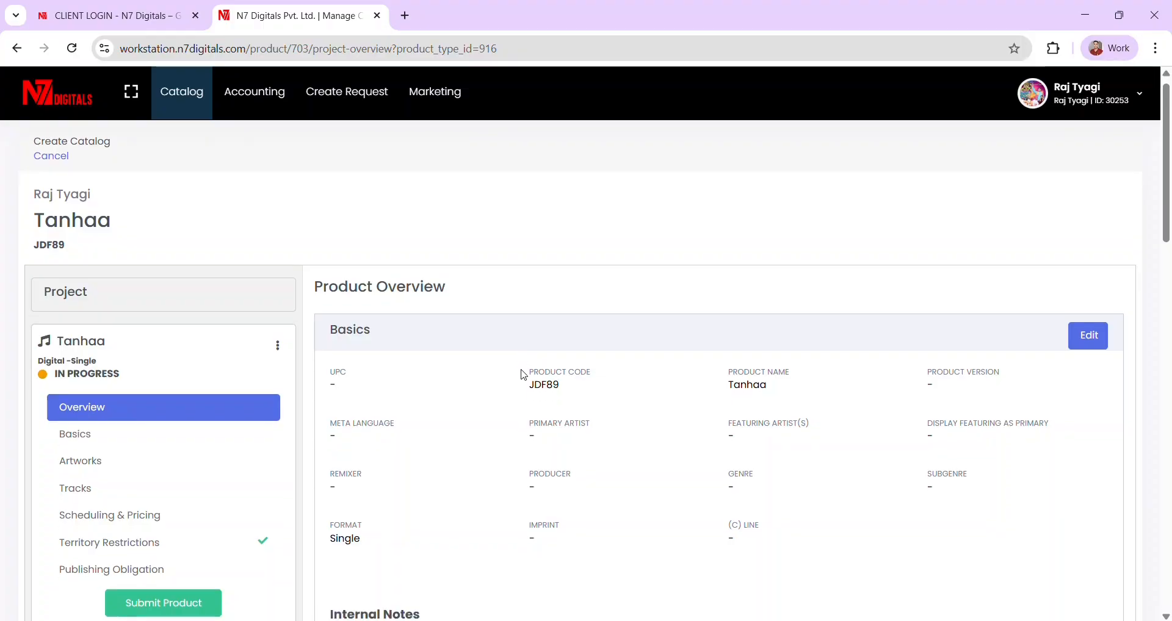
- Open the product's basic details and add the account owner as primary artist
scroll(398, 379, "down", 3)
scroll(397, 377, "down", 5)
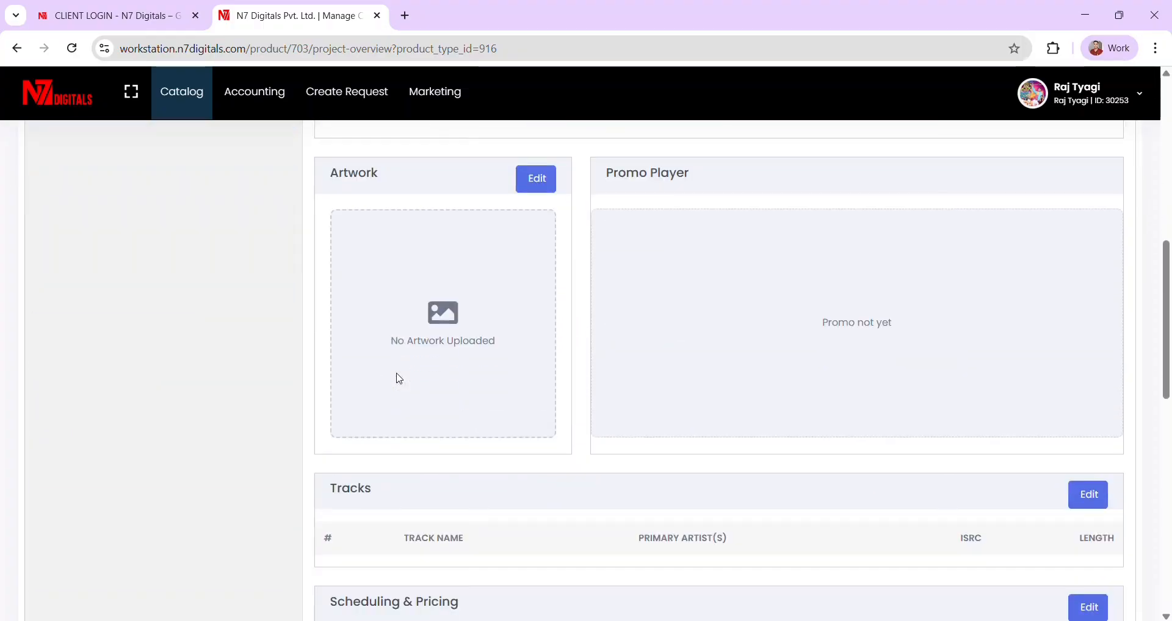
scroll(385, 378, "up", 10)
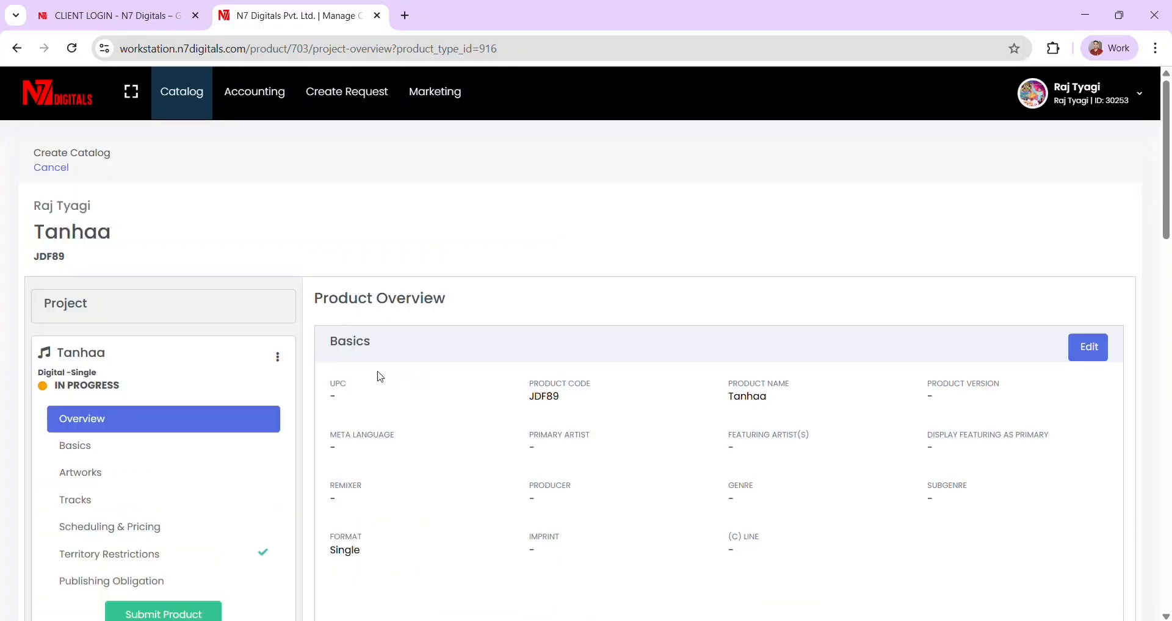
left_click(78, 454)
scroll(551, 351, "down", 1)
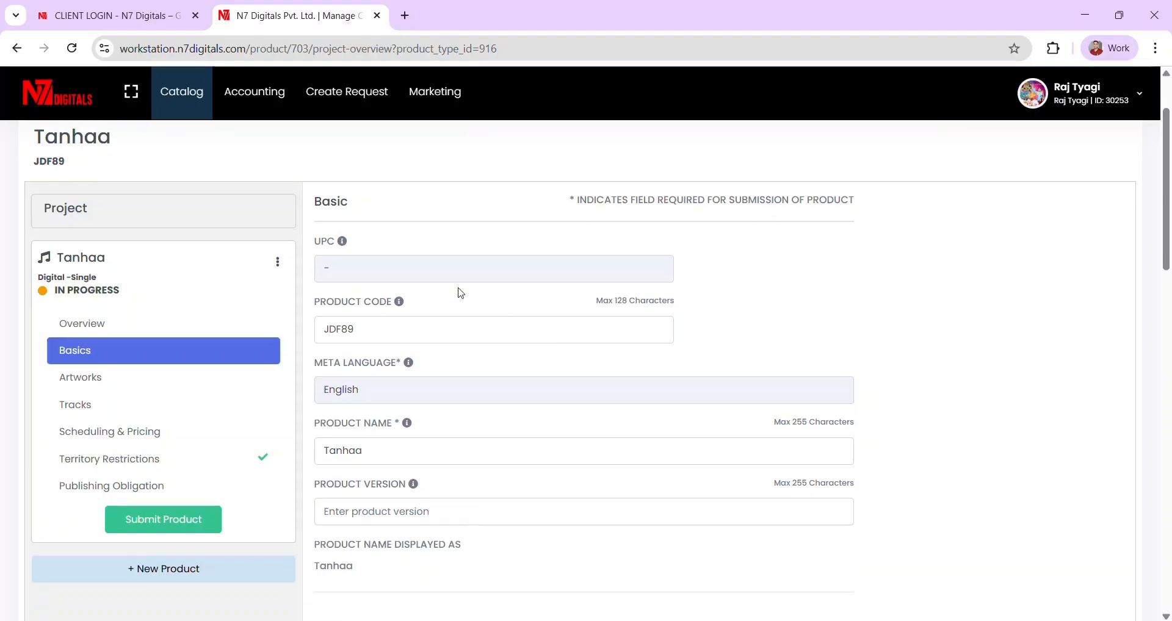
scroll(485, 370, "down", 2)
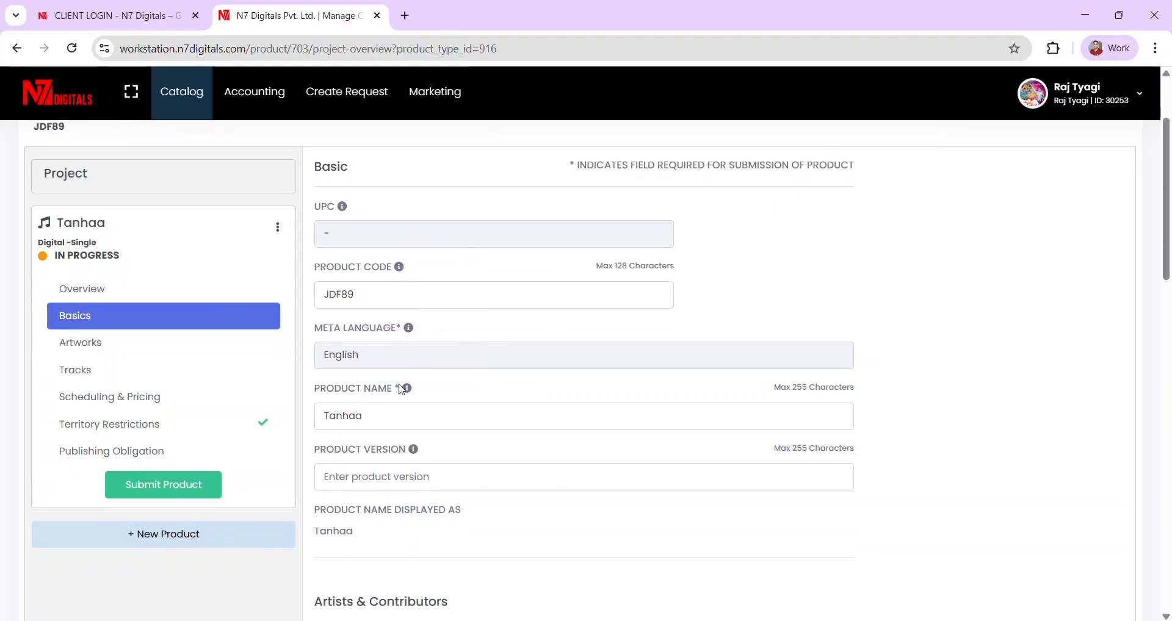
scroll(440, 397, "down", 3)
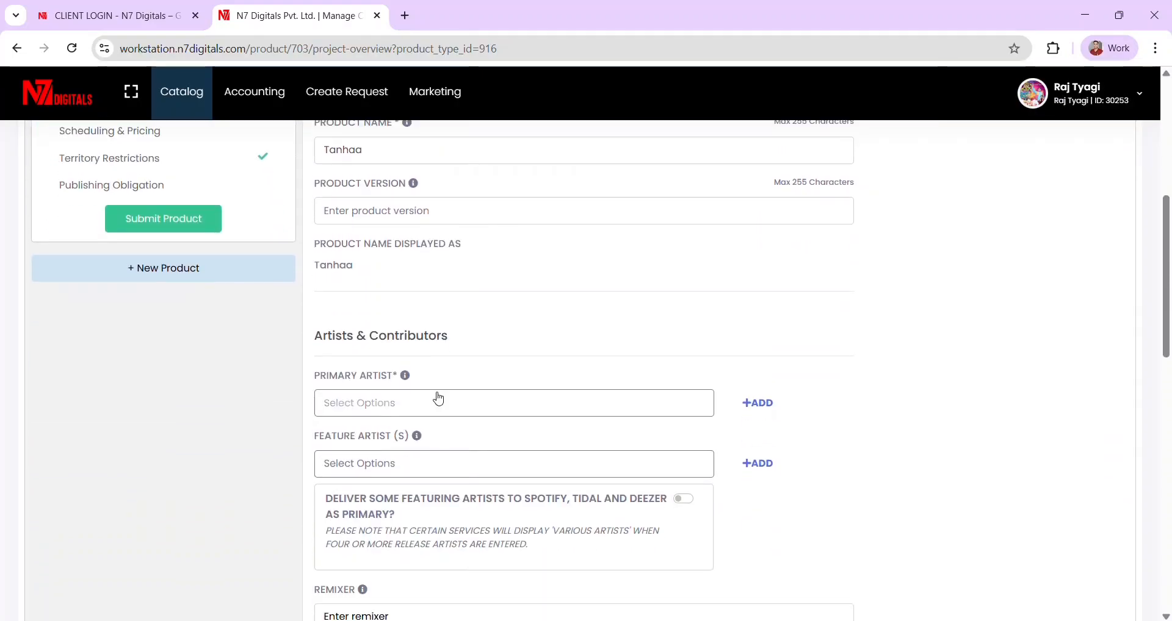
left_click(355, 351)
left_click(355, 351)
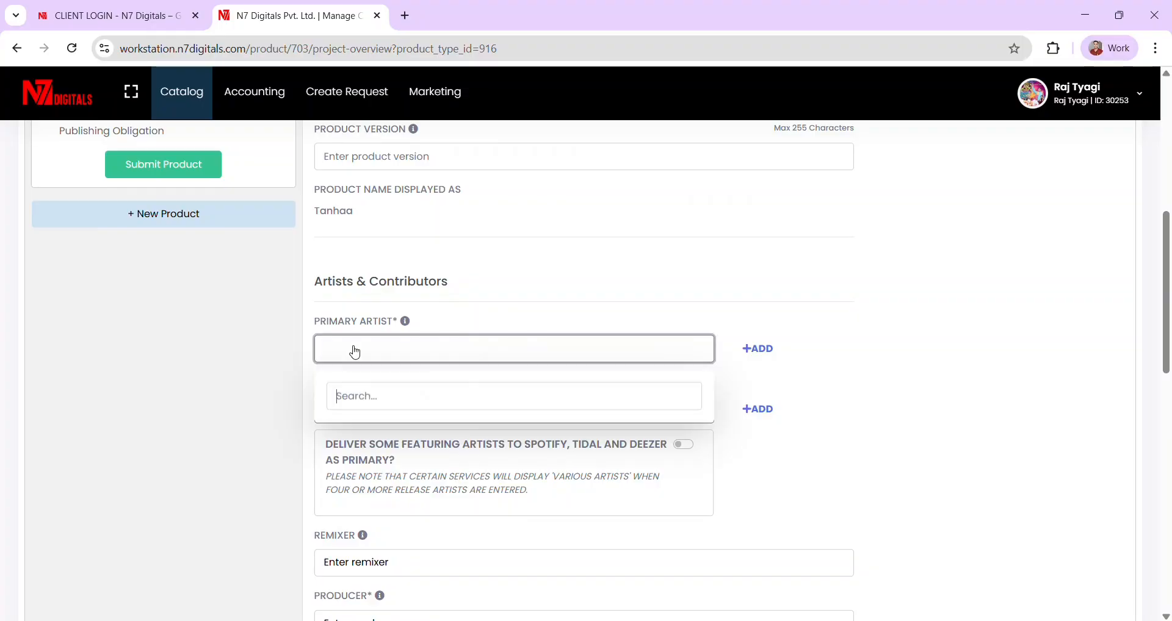
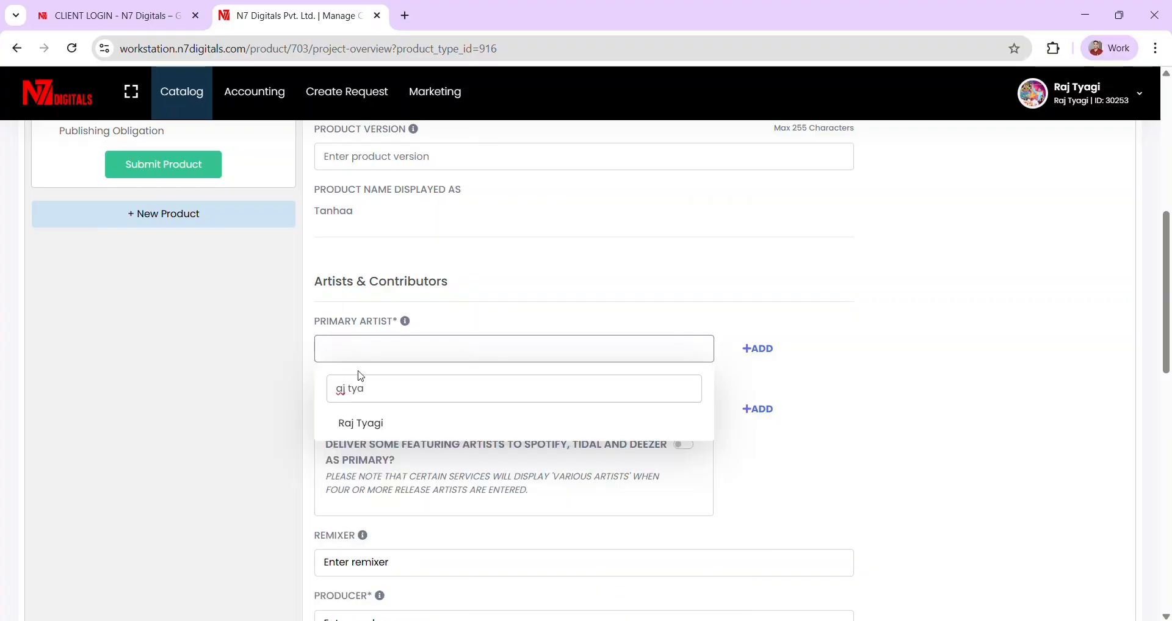
left_click(370, 421)
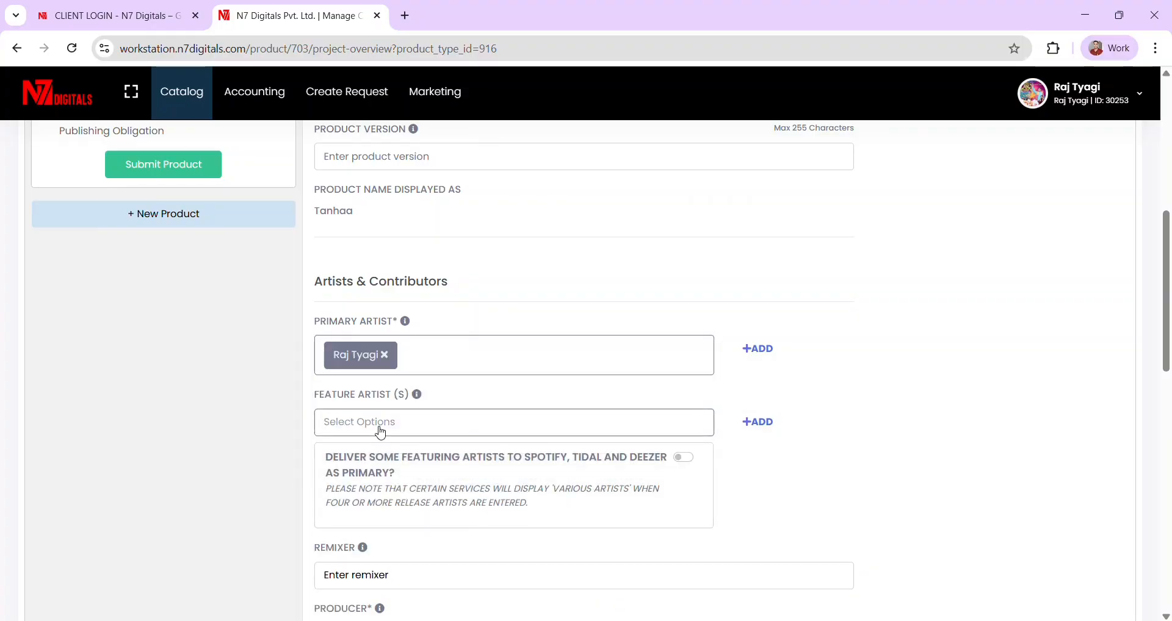
- Add a second searched artist as primary artist, cancelling the new-artist form
left_click(385, 430)
left_click(449, 368)
left_click(879, 276)
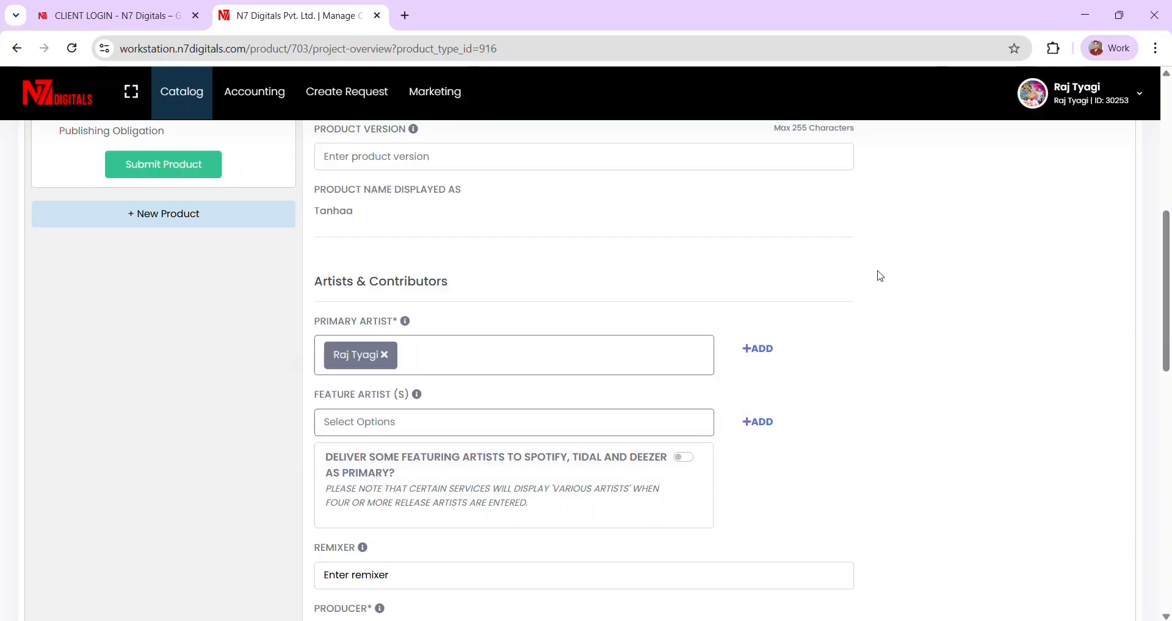
left_click(442, 367)
type("navjo")
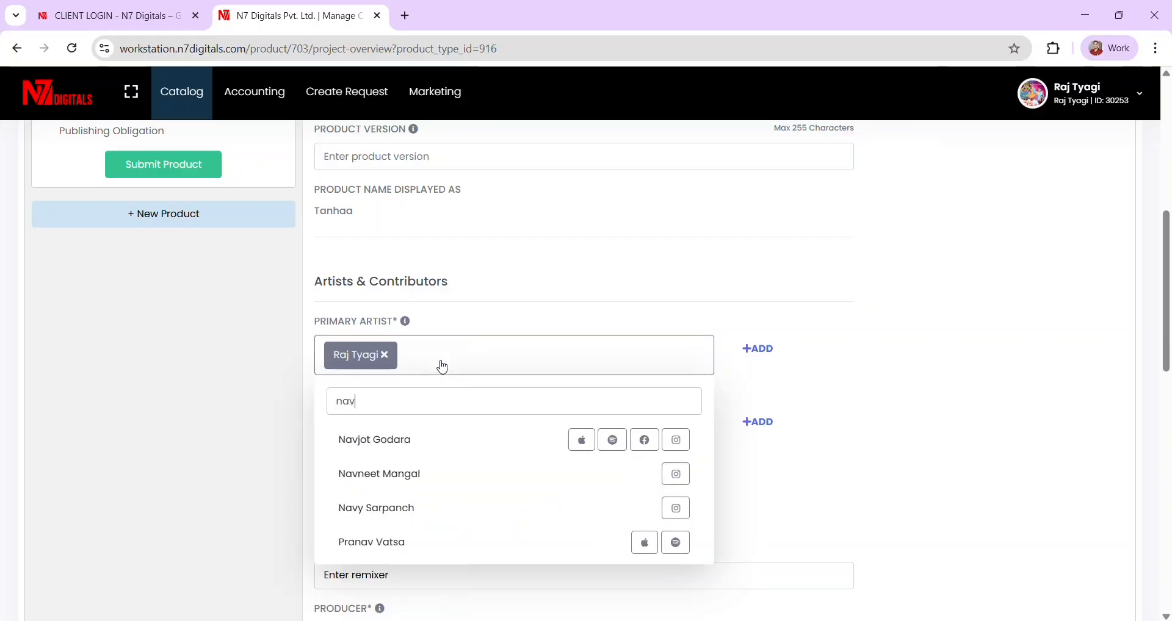
left_click(398, 436)
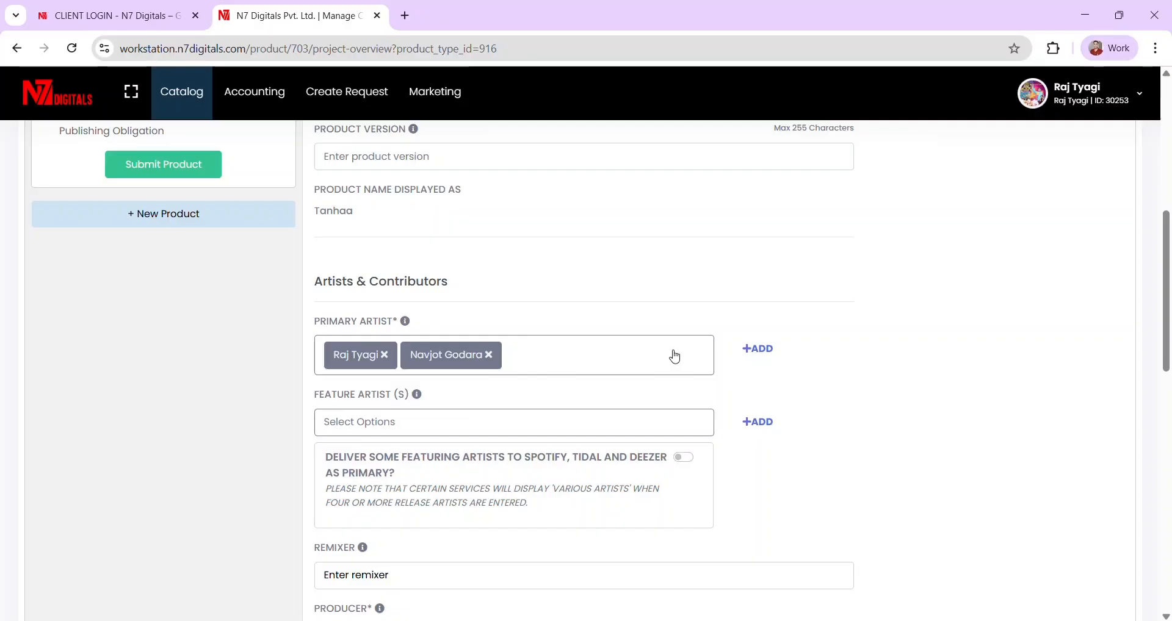
left_click(760, 350)
scroll(617, 418, "down", 1)
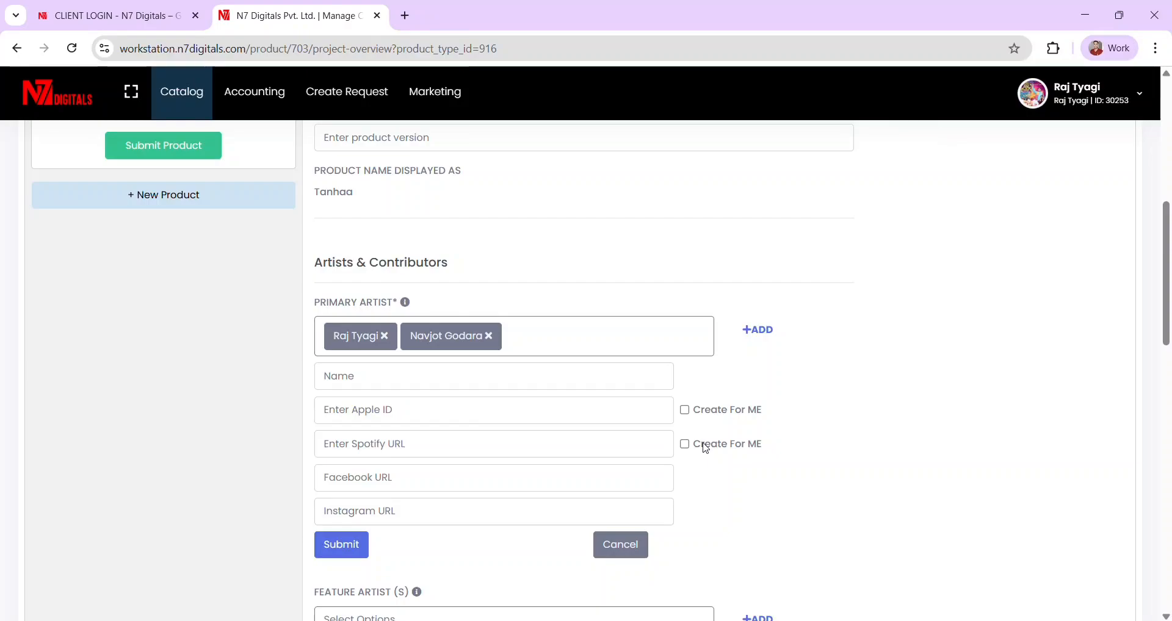
left_click(621, 544)
- Enter the account owner's name as the Producer
scroll(702, 379, "down", 2)
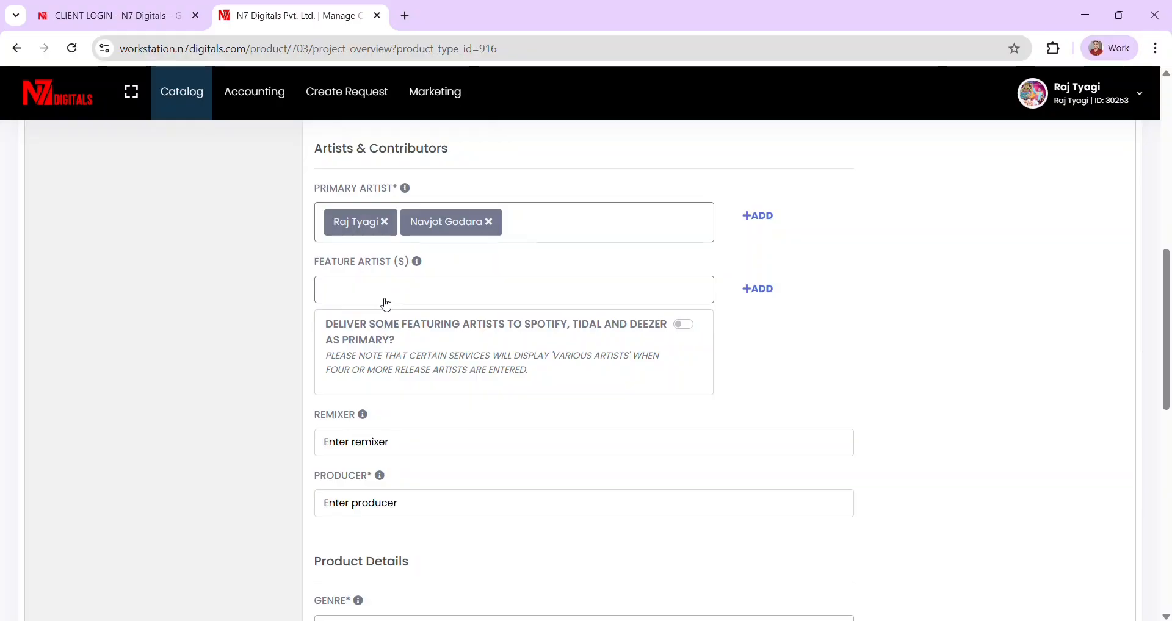
scroll(387, 304, "down", 2)
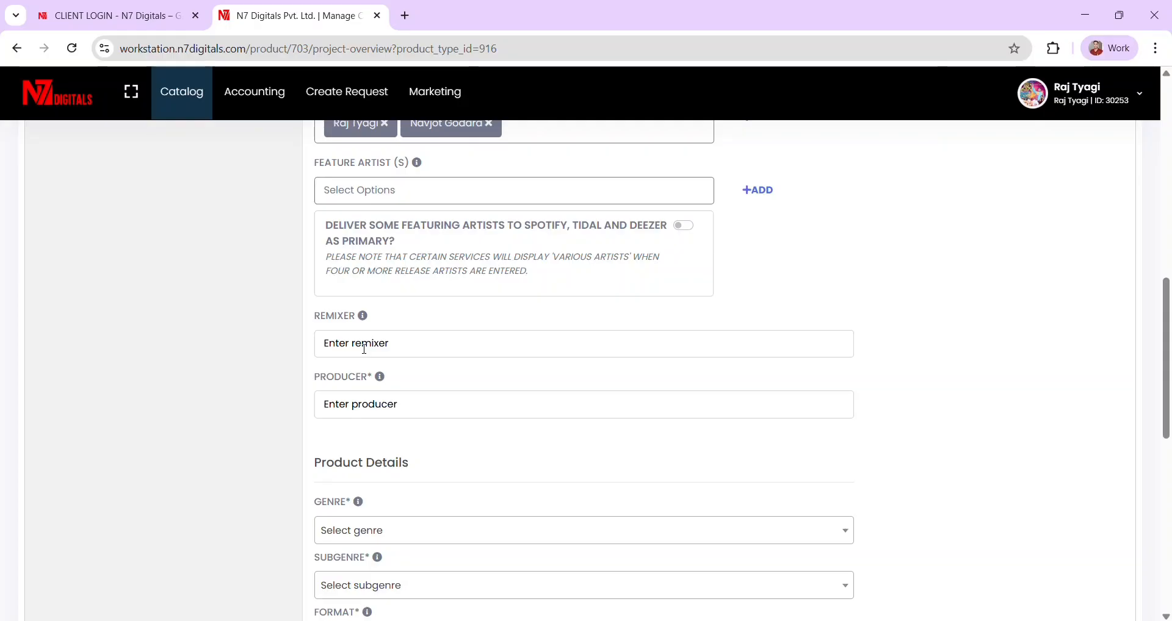
scroll(364, 349, "down", 1)
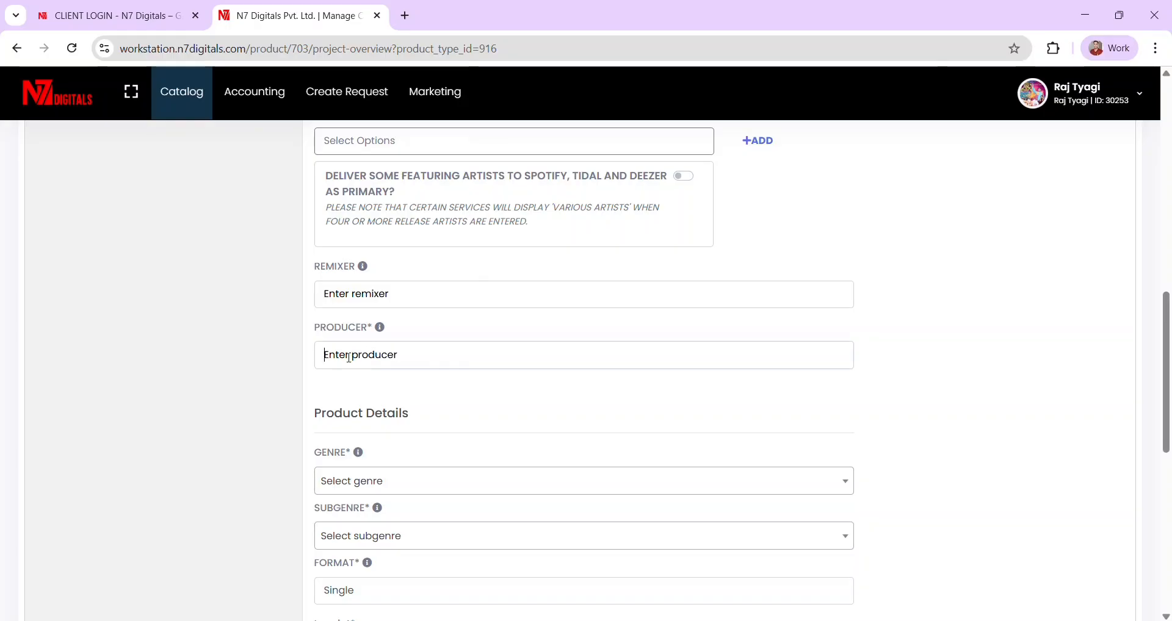
left_click(350, 359)
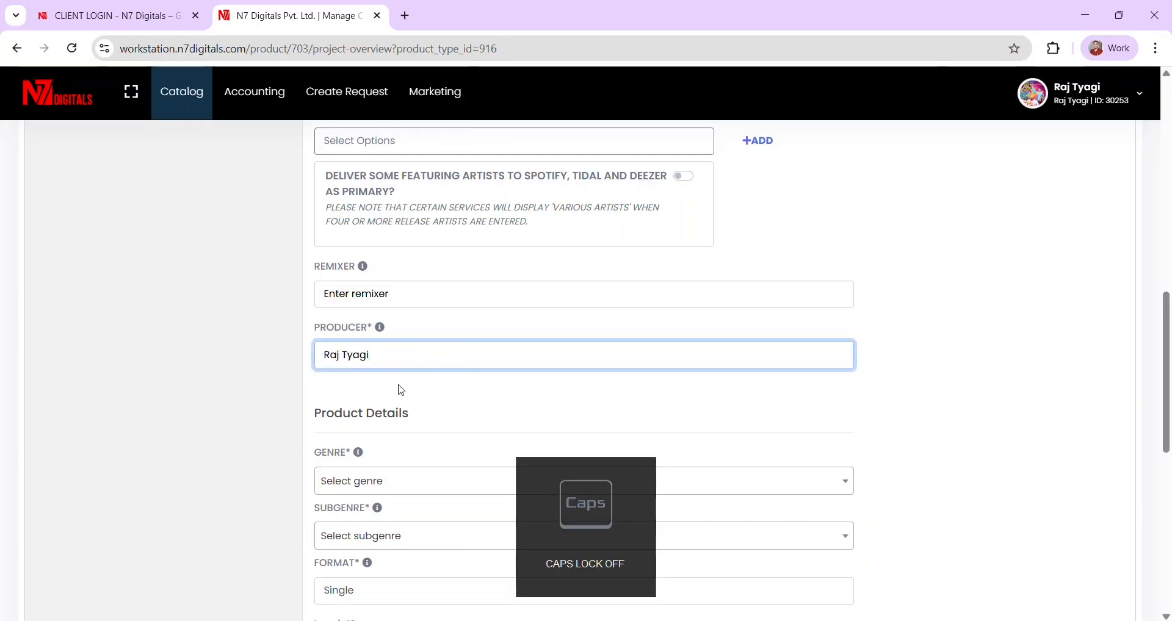
key("Return")
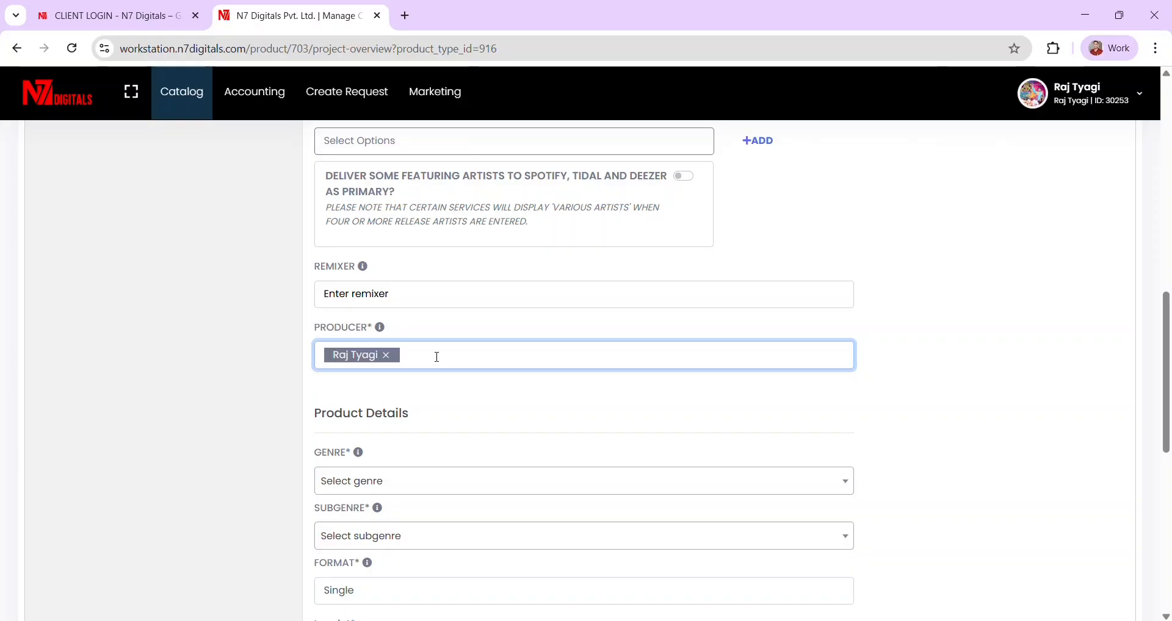
scroll(447, 392, "down", 2)
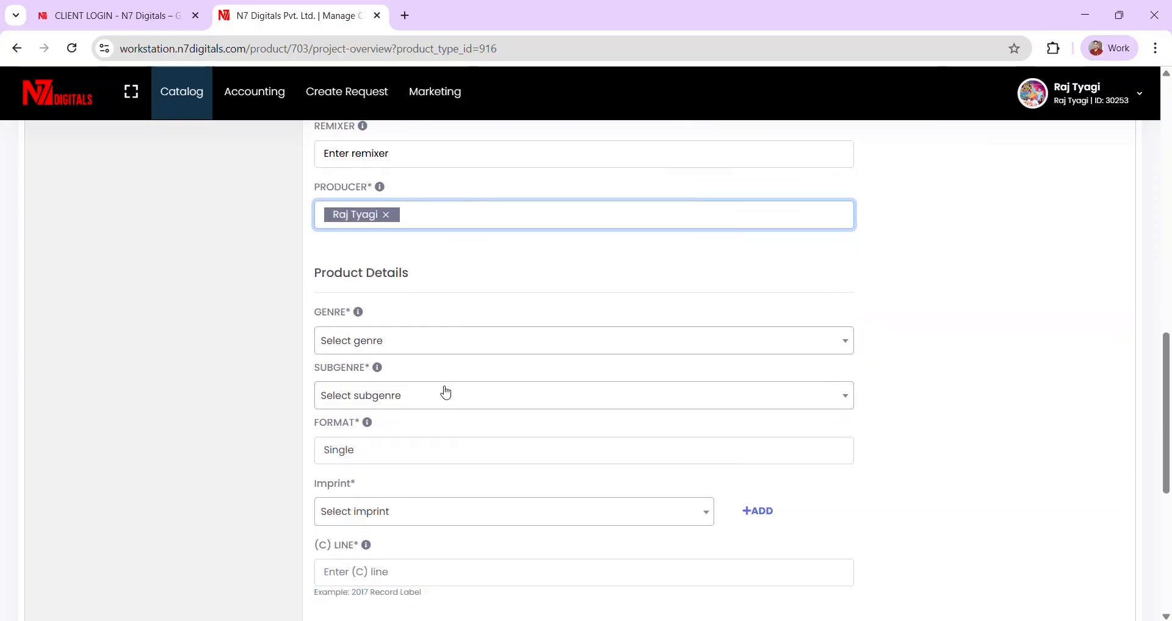
- Set genre to World Music and subgenre to Indian Pop & Fusion
left_click(388, 343)
type("world")
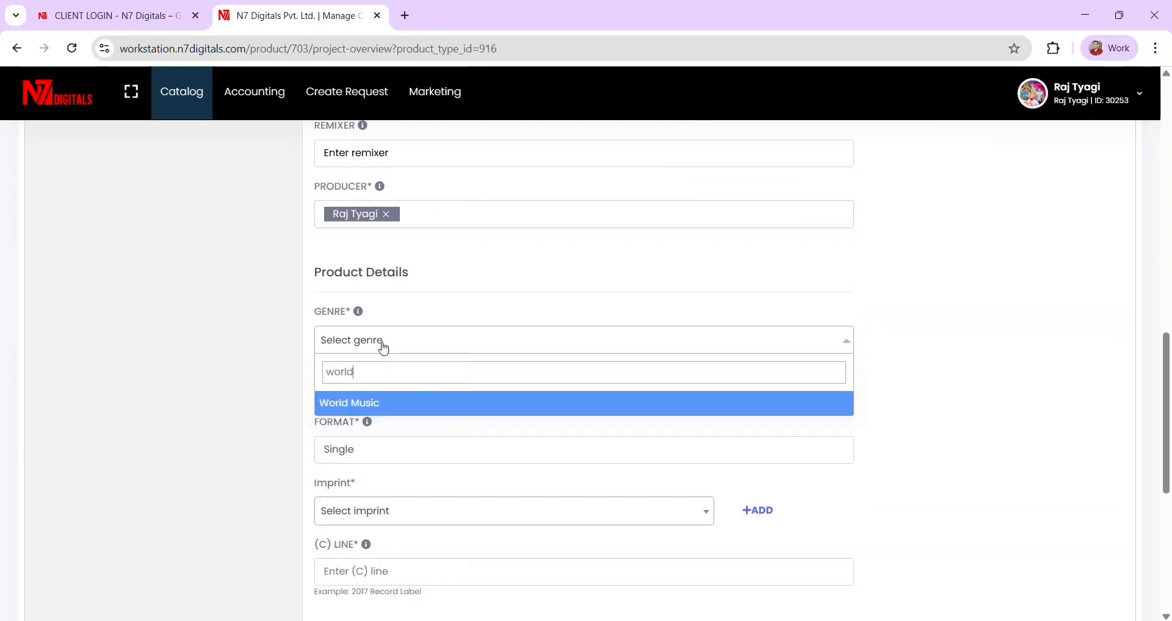
left_click(348, 404)
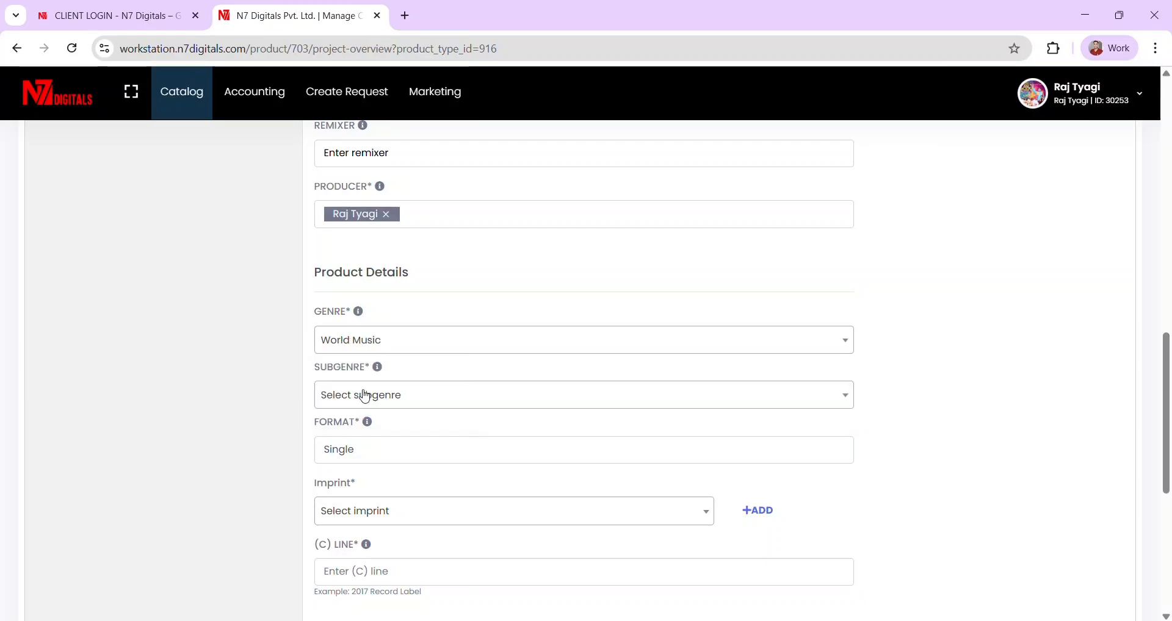
left_click(397, 407)
type("pop")
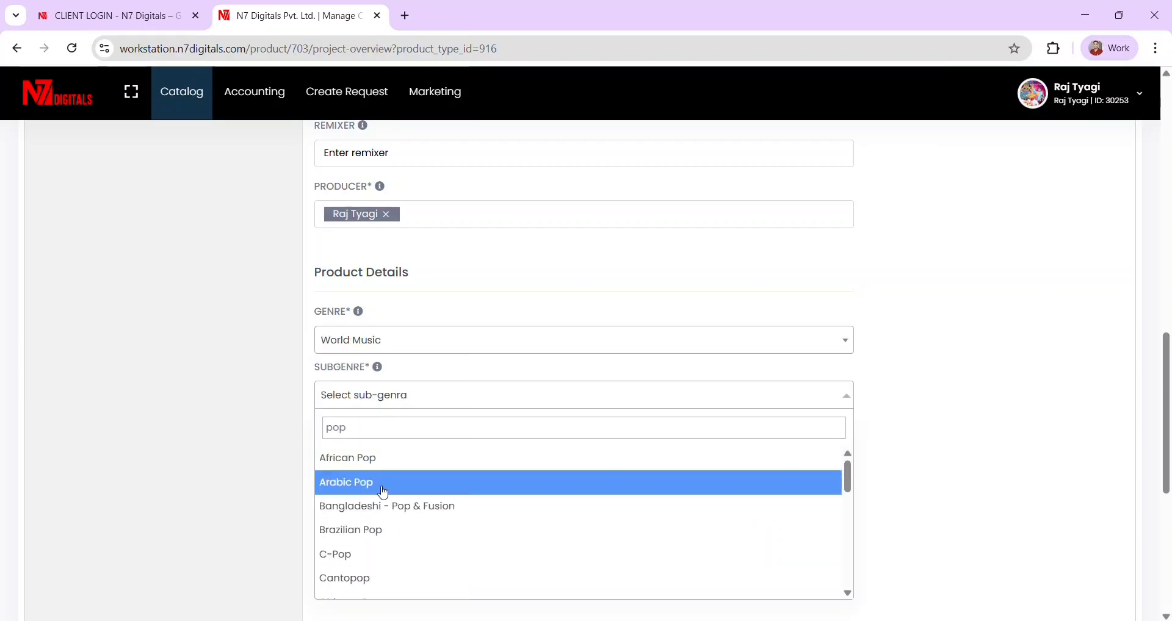
scroll(376, 497, "down", 3)
left_click(371, 514)
- Create a new imprint named after the account owner and assign it to the product
scroll(471, 416, "down", 1)
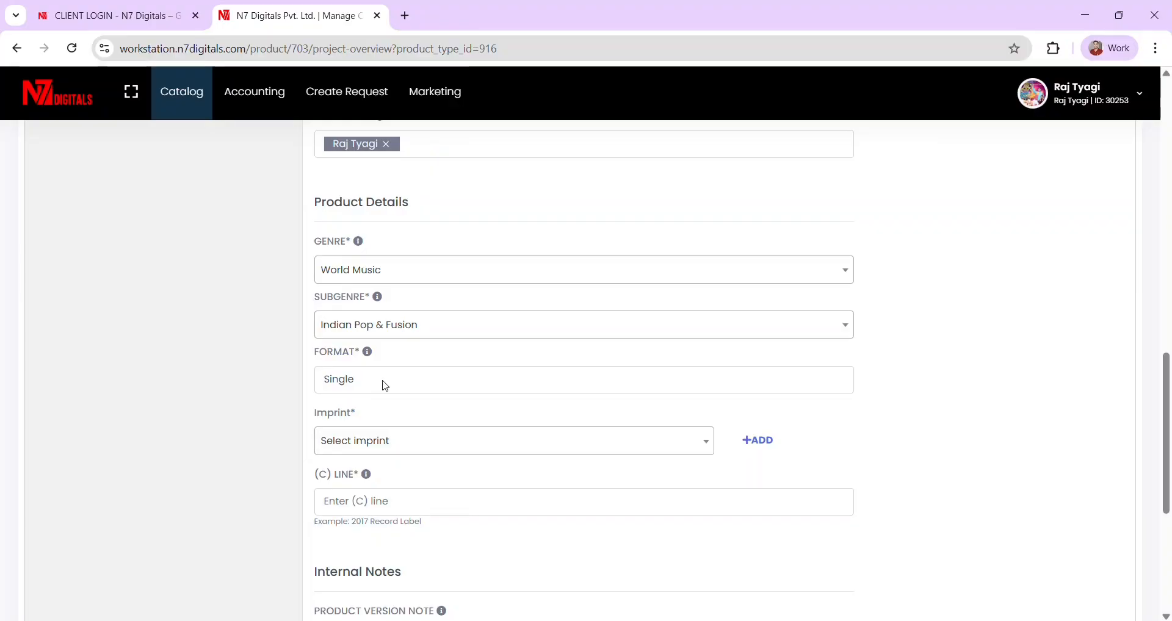
scroll(381, 382, "down", 1)
scroll(522, 406, "down", 1)
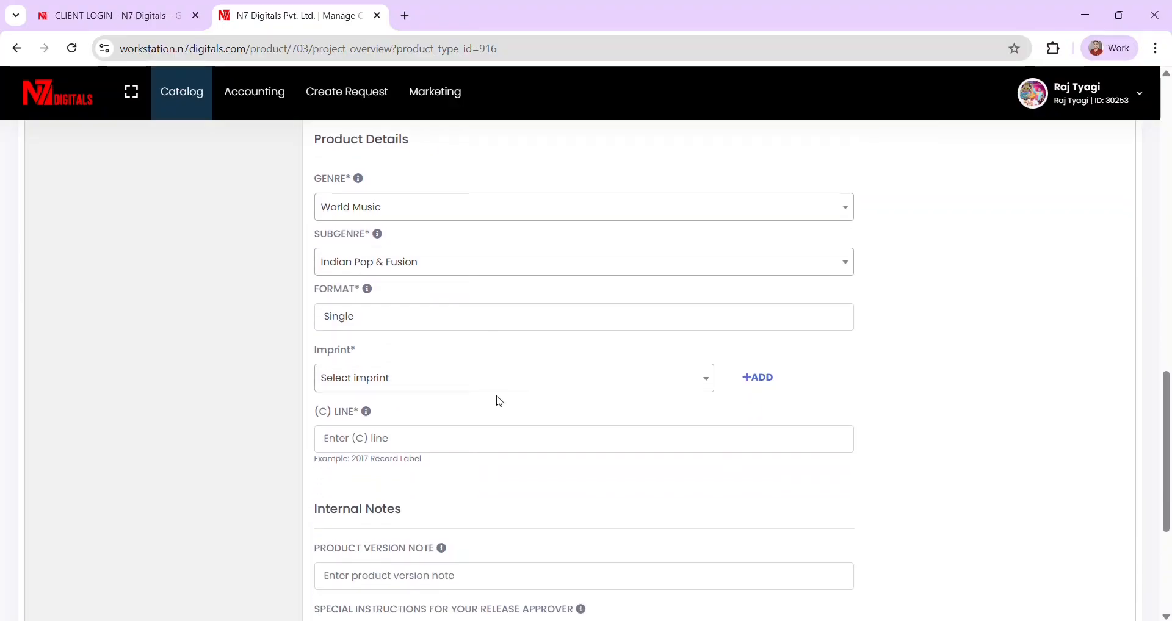
left_click(475, 389)
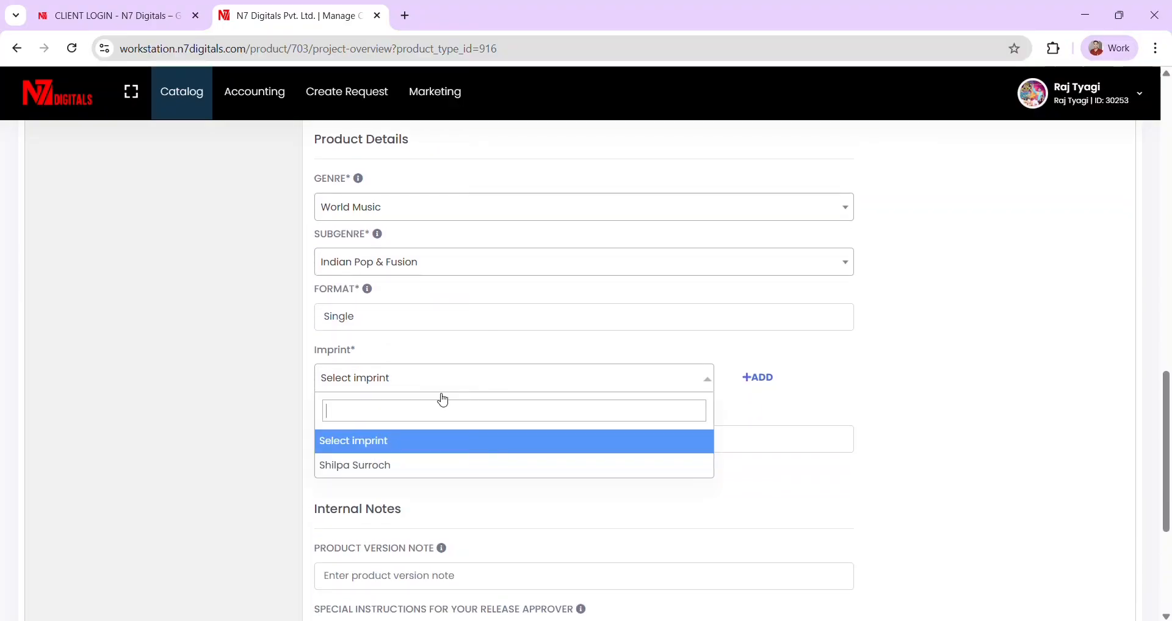
left_click(358, 471)
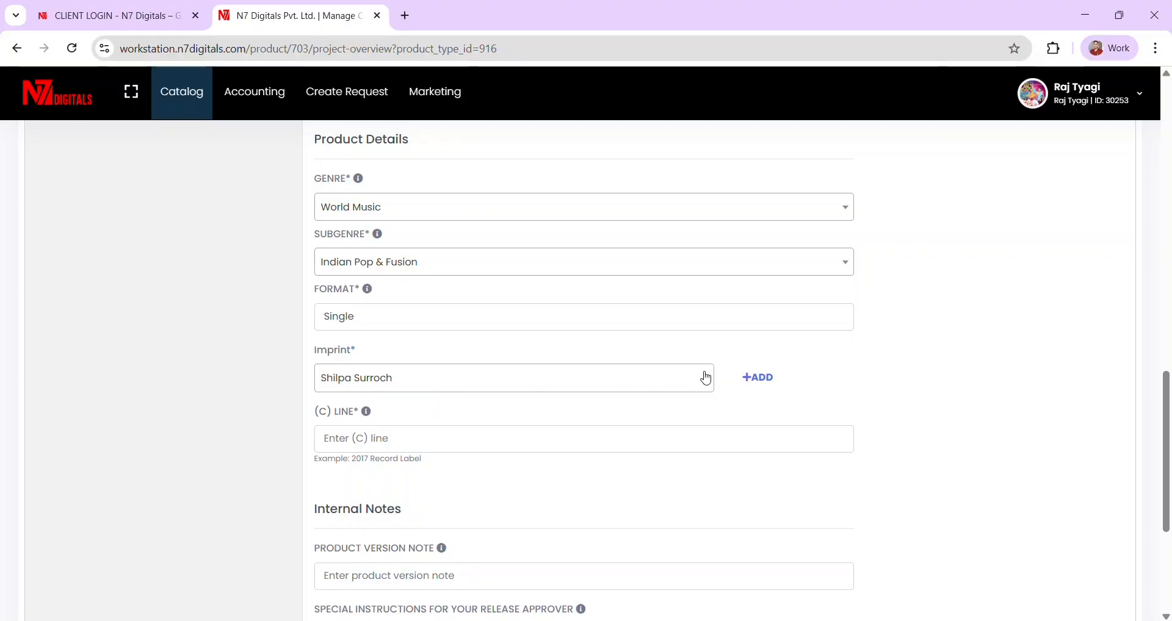
left_click(756, 378)
left_click(509, 437)
key("Caps_Lock")
type("R")
key("Caps_Lock")
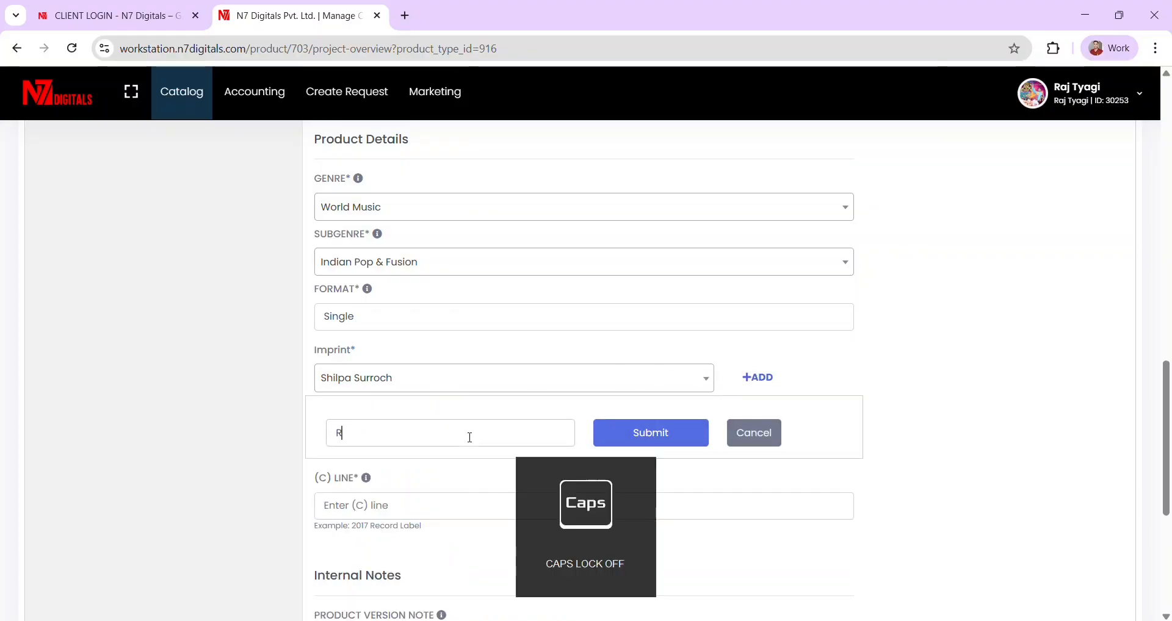
type("aj")
left_click(654, 437)
left_click(411, 385)
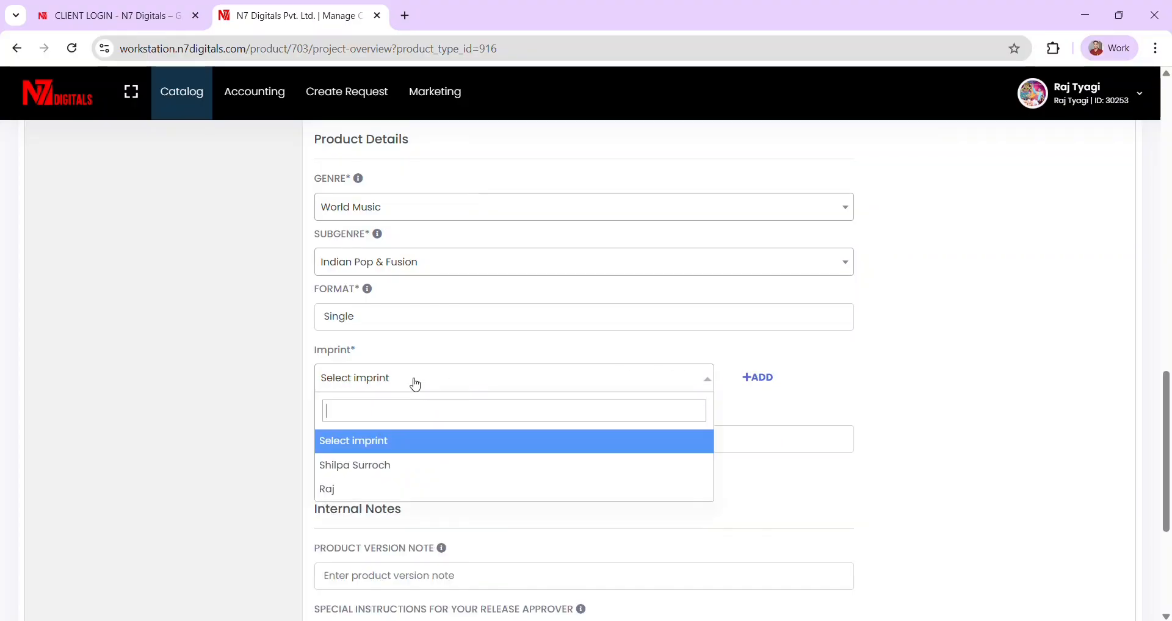
left_click(335, 489)
- Fill the (C) line with 2026 followed by the rights holder's name
scroll(450, 360, "down", 1)
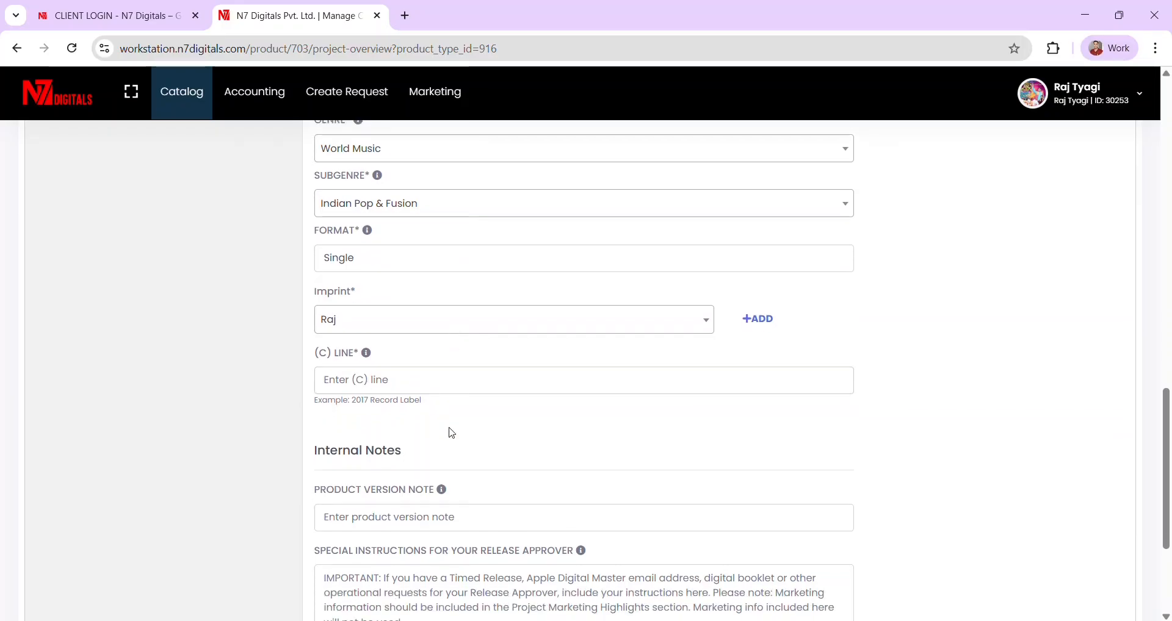
left_click_drag(330, 403, 413, 404)
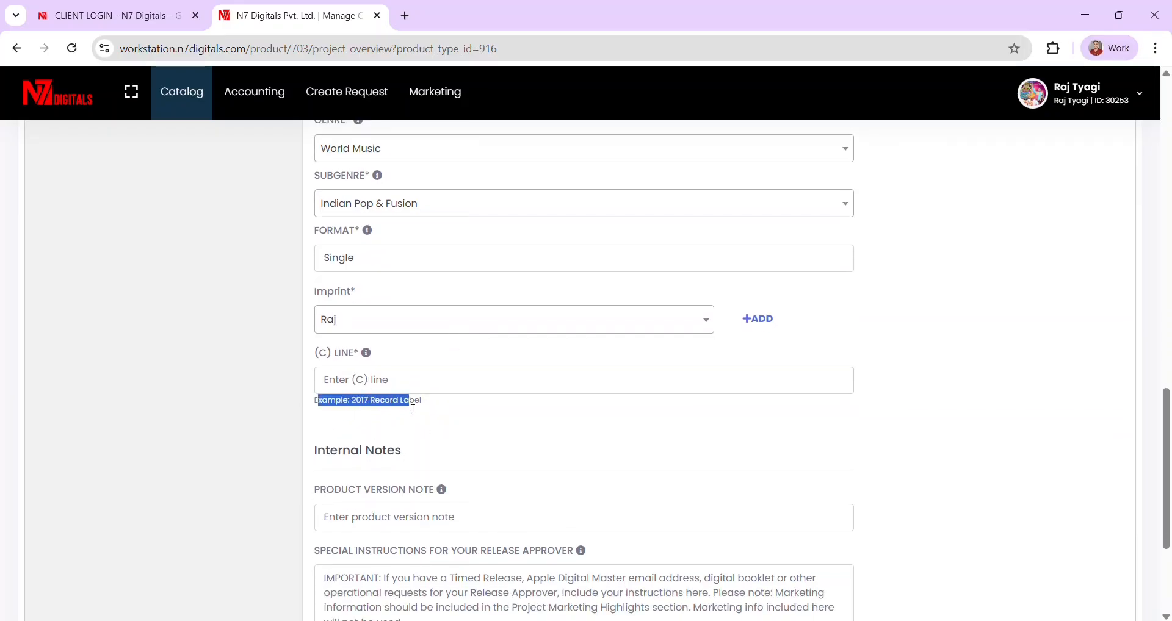
left_click(414, 421)
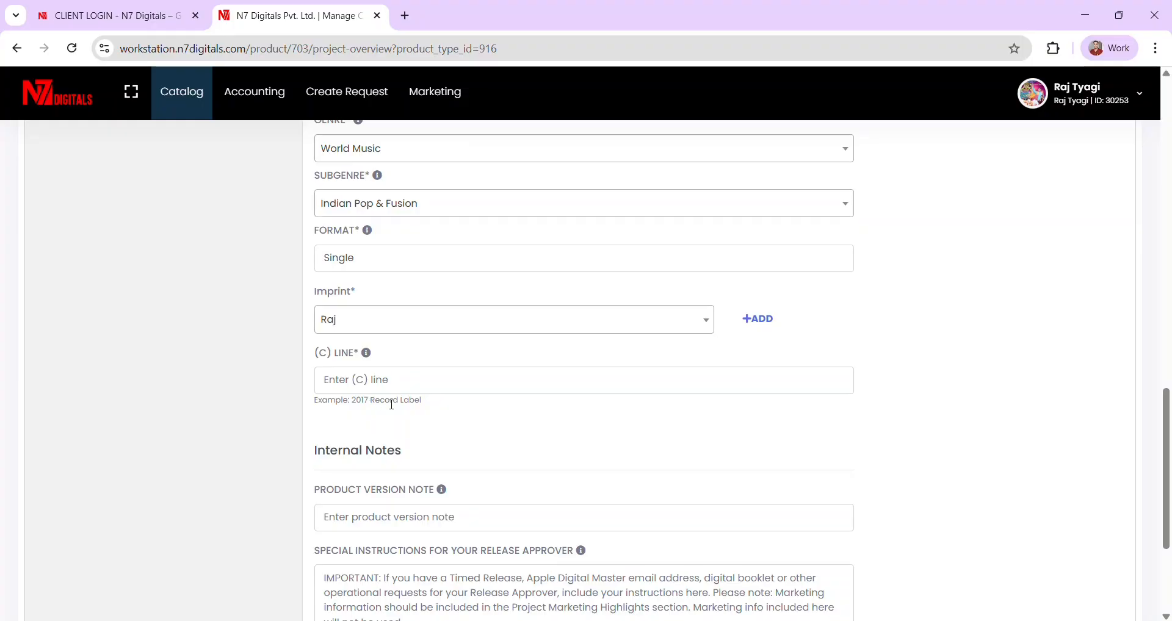
left_click_drag(418, 403, 375, 406)
left_click(327, 380)
type("2026")
key("Caps_Lock")
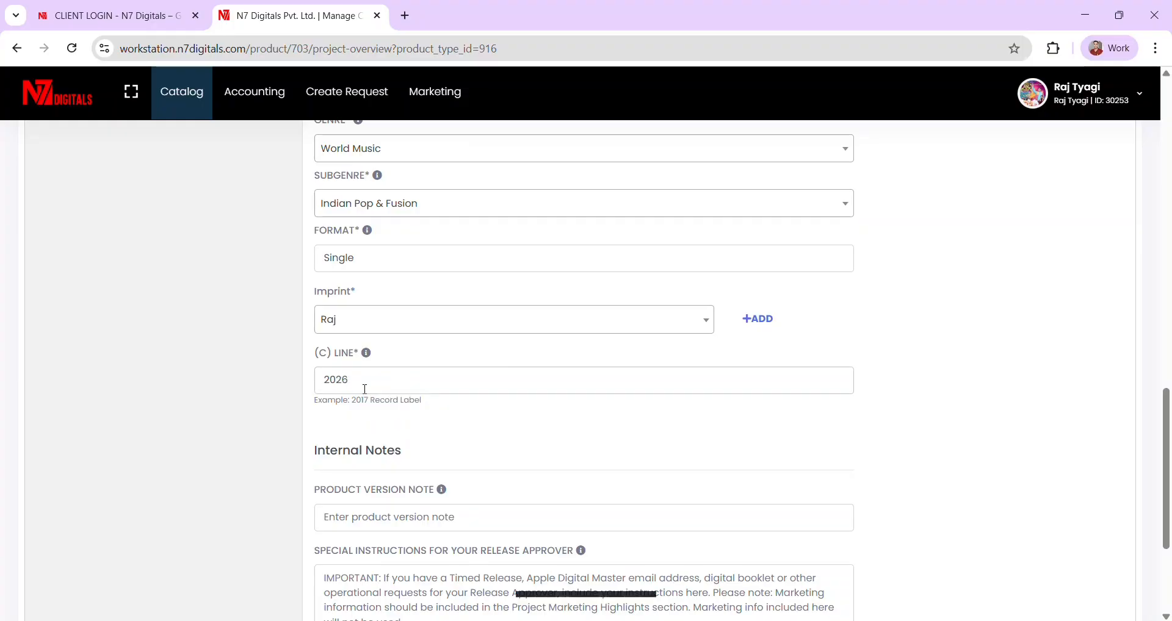
type("Raj")
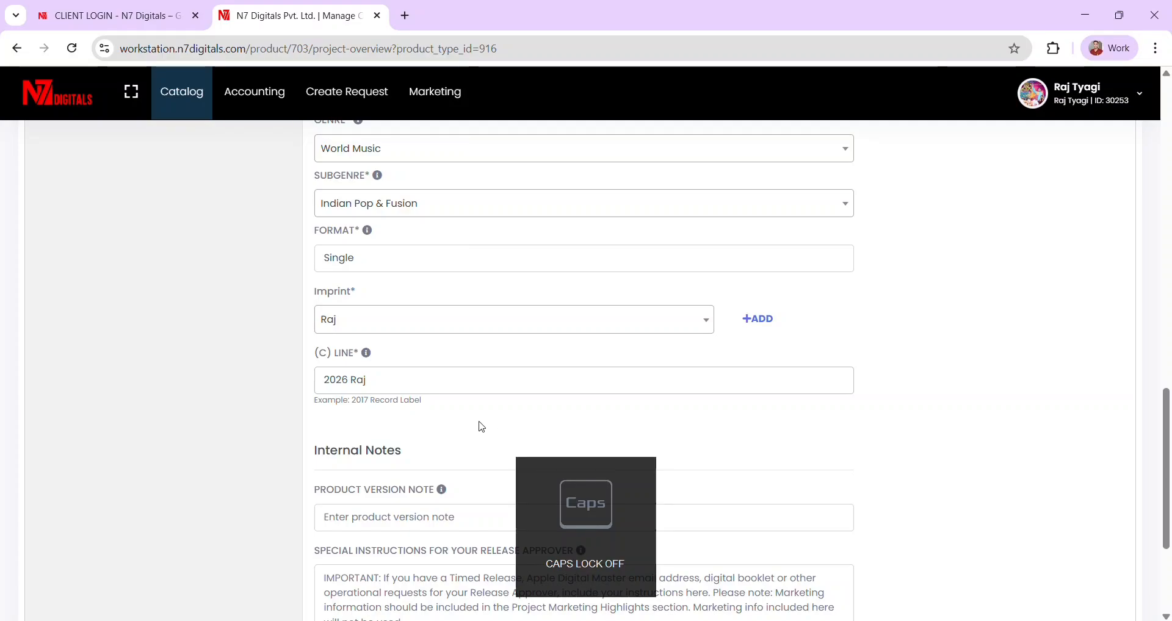
scroll(479, 424, "down", 2)
scroll(424, 404, "down", 1)
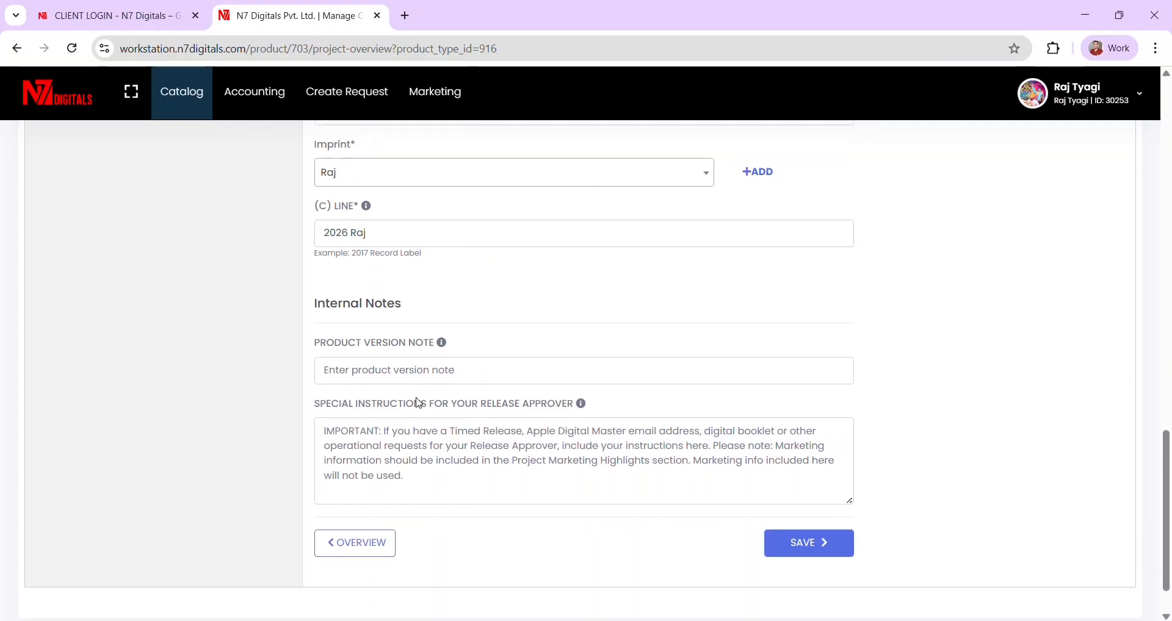
left_click(419, 456)
- Save the details, upload the KHAFA PART ONE image as cover artwork, and save it
left_click(798, 547)
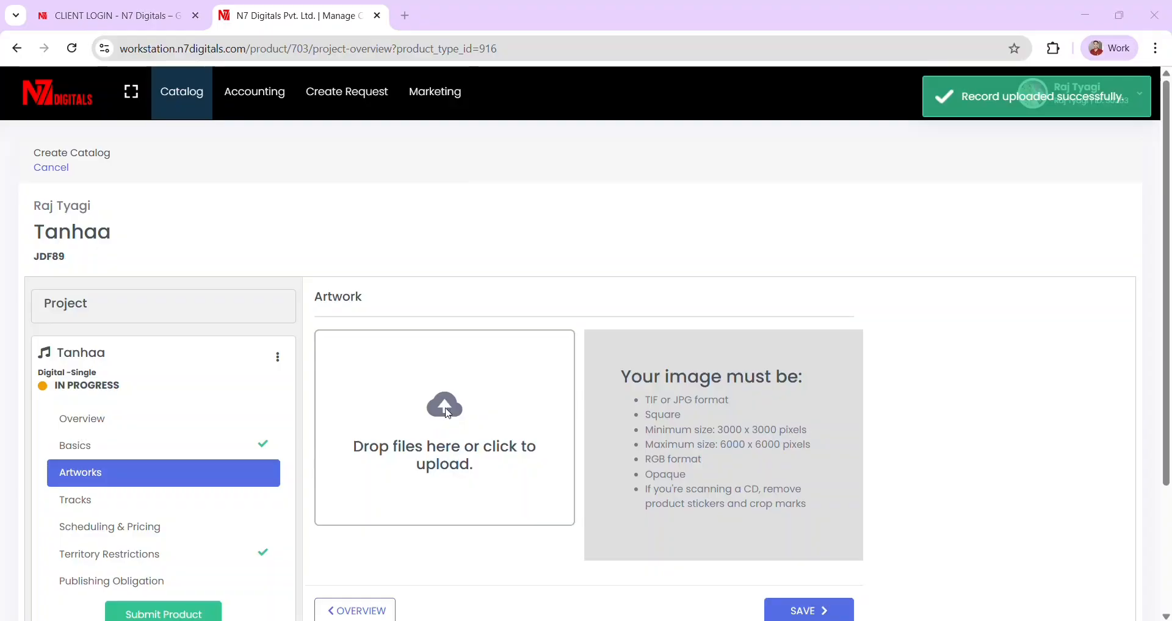
left_click(422, 375)
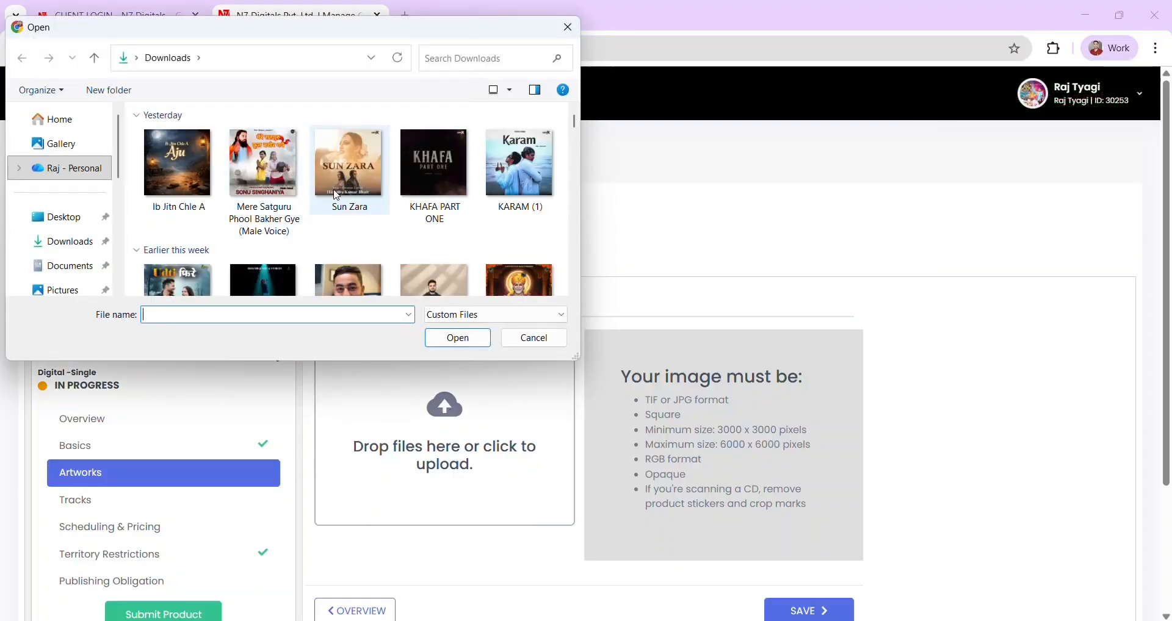
scroll(337, 195, "down", 1)
scroll(337, 195, "up", 1)
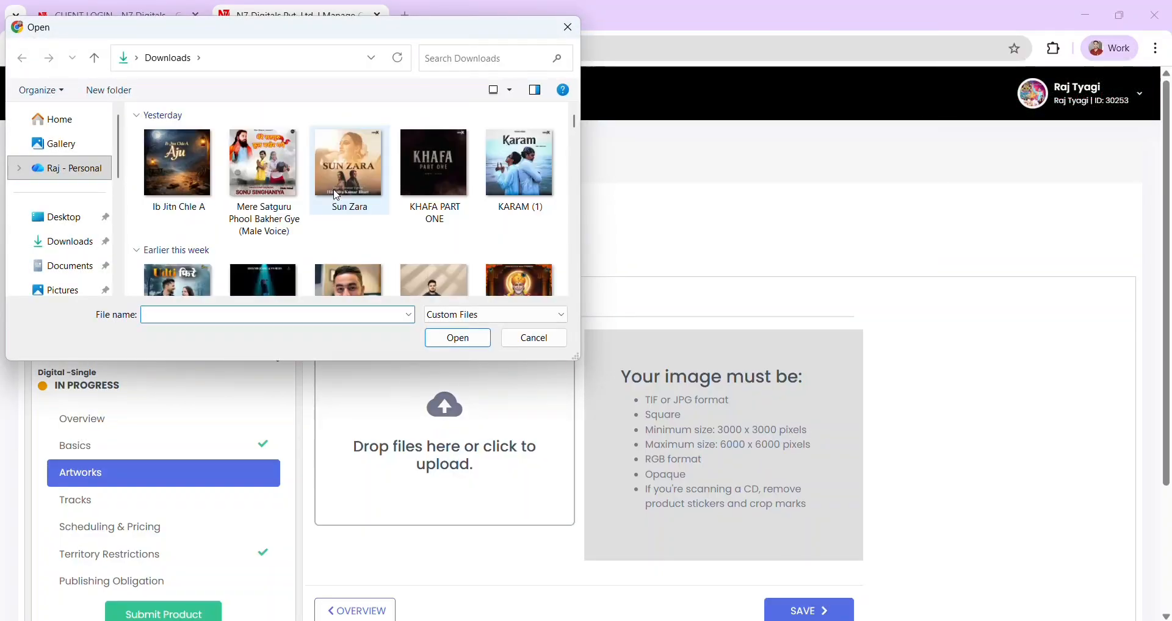
left_click(536, 338)
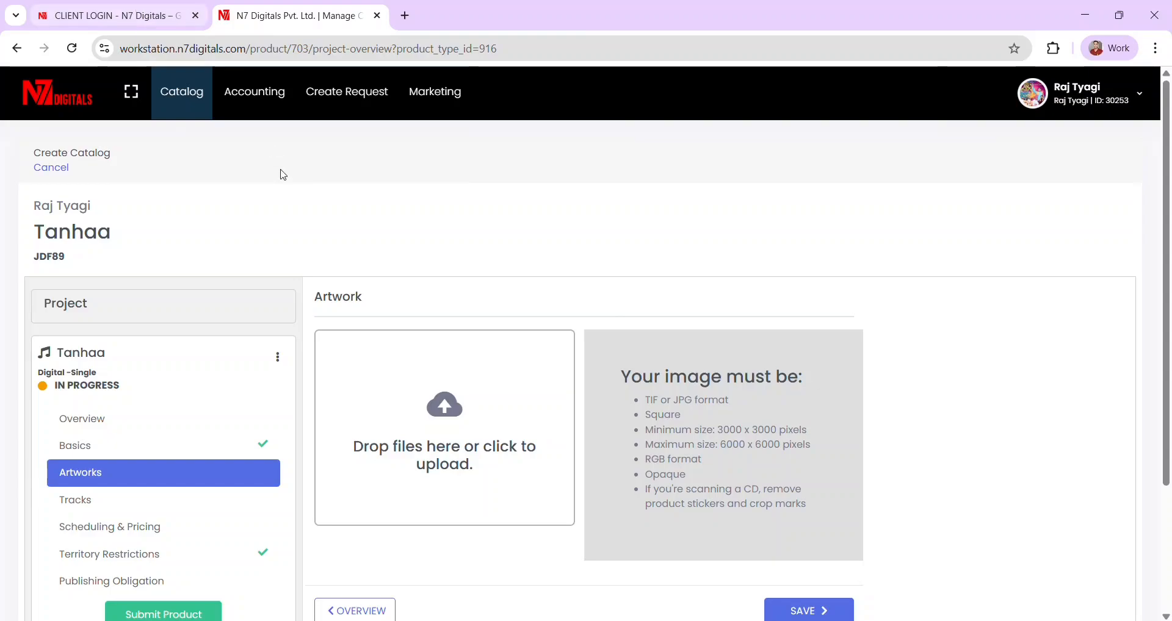
left_click(428, 415)
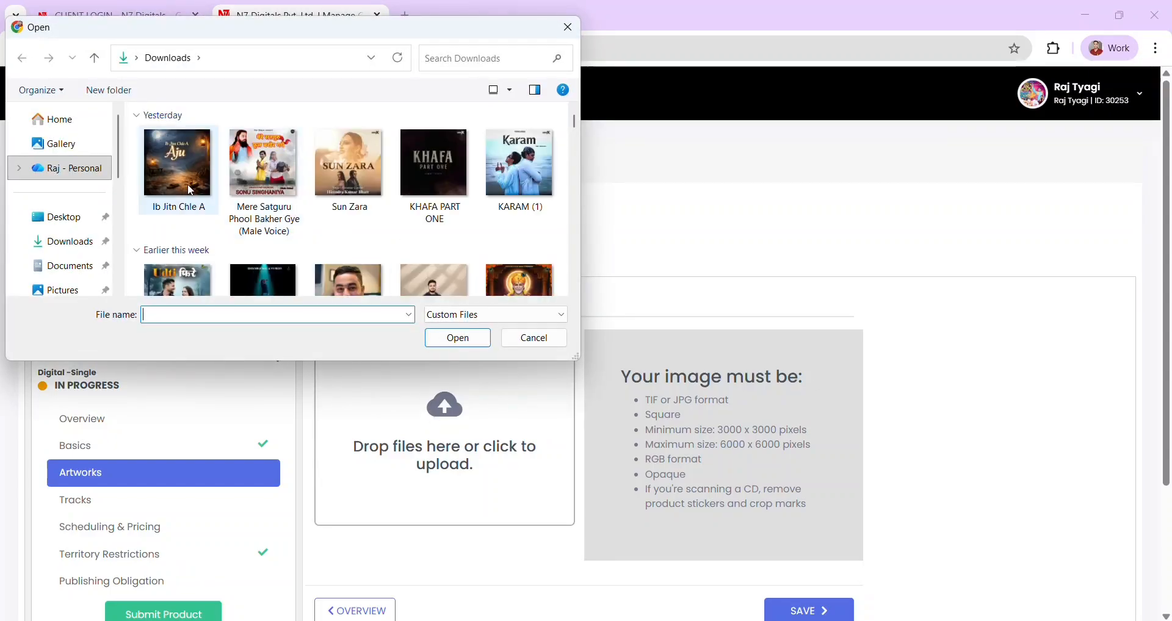
left_click(445, 177)
left_click(457, 338)
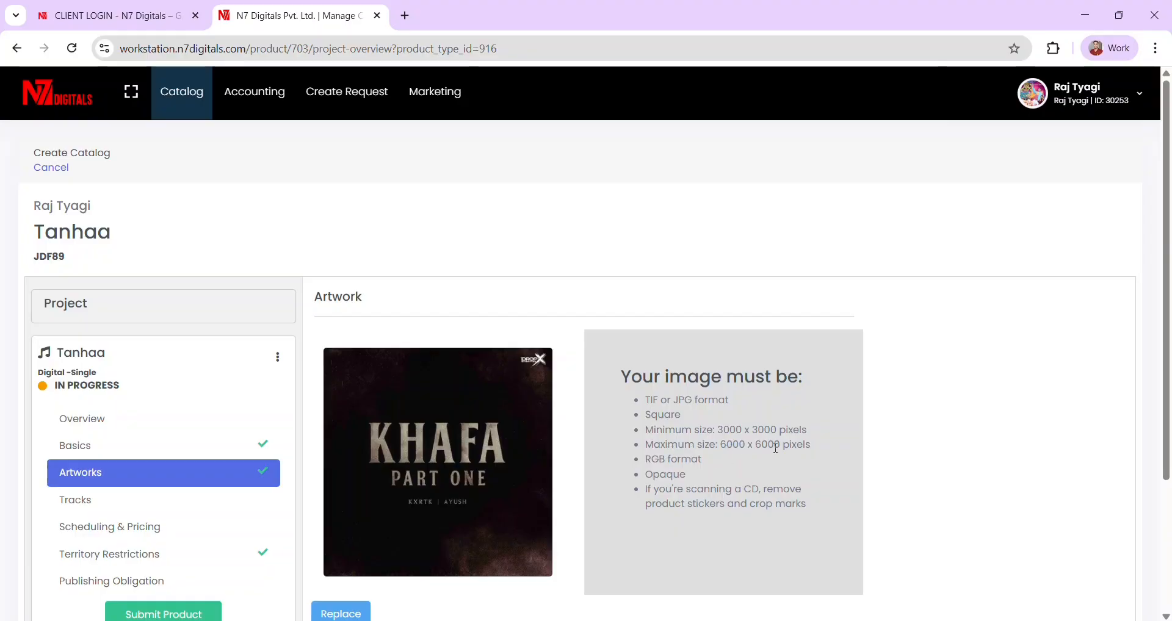
scroll(767, 461, "down", 2)
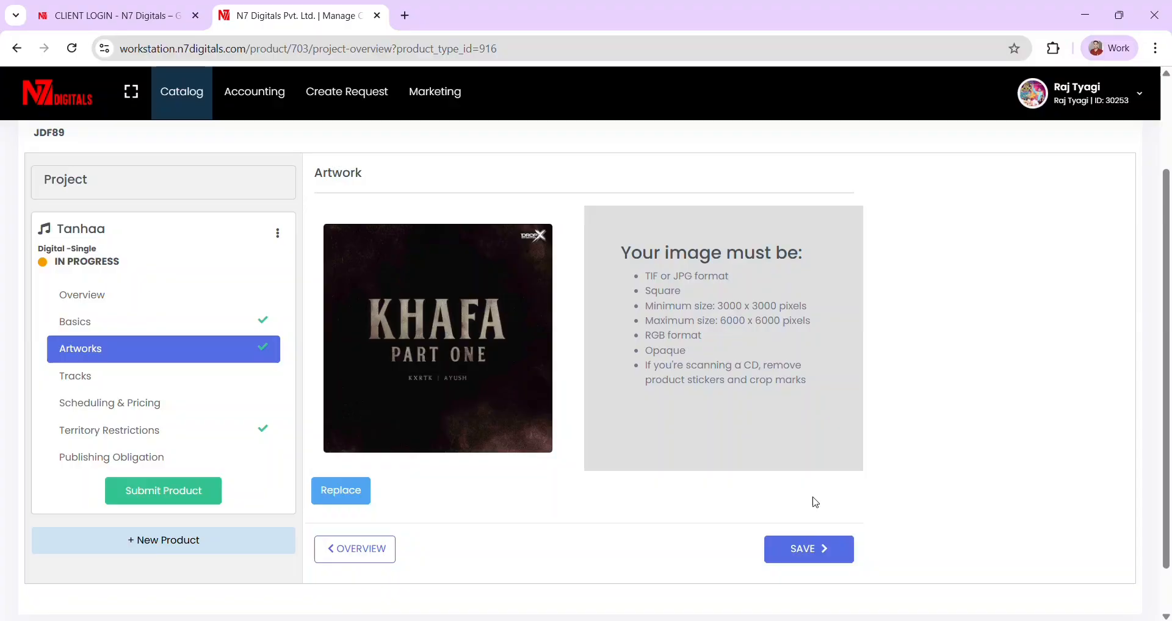
left_click(811, 550)
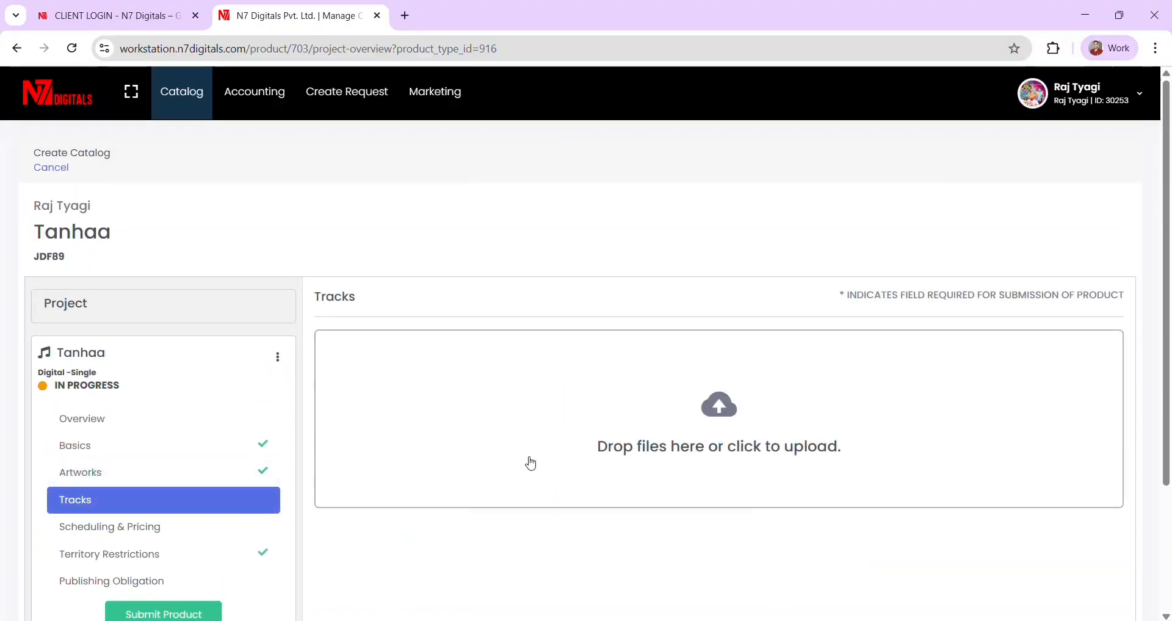
- Upload the KHAFA PART ONE audio from Downloads as Track 1 and briefly preview it
left_click(725, 424)
left_click(262, 160)
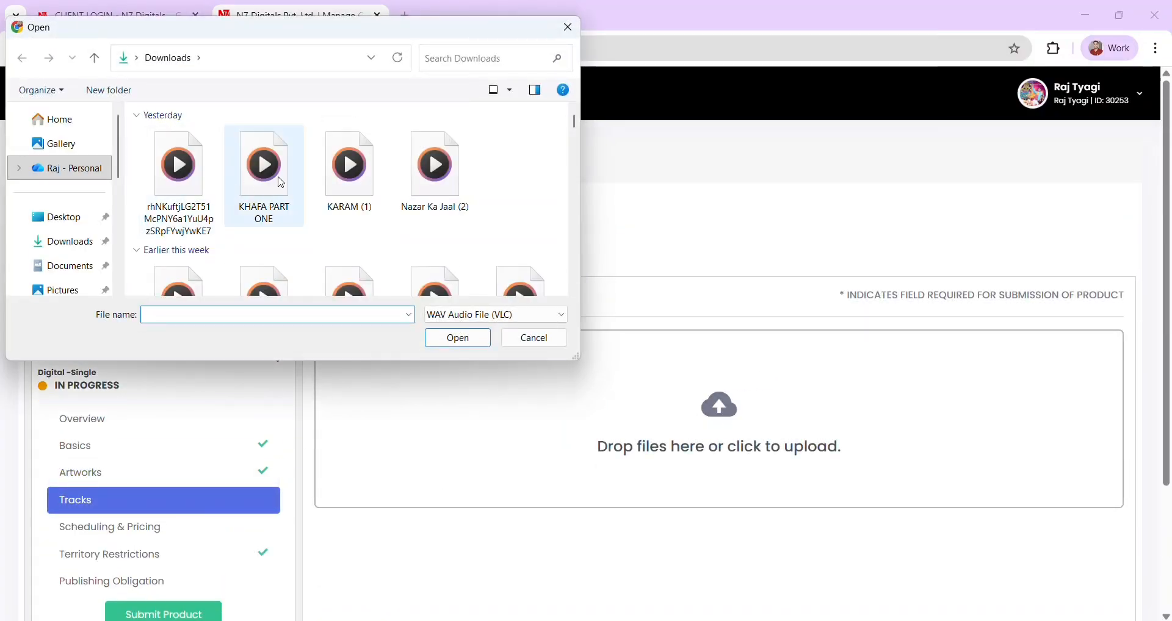
left_click(457, 339)
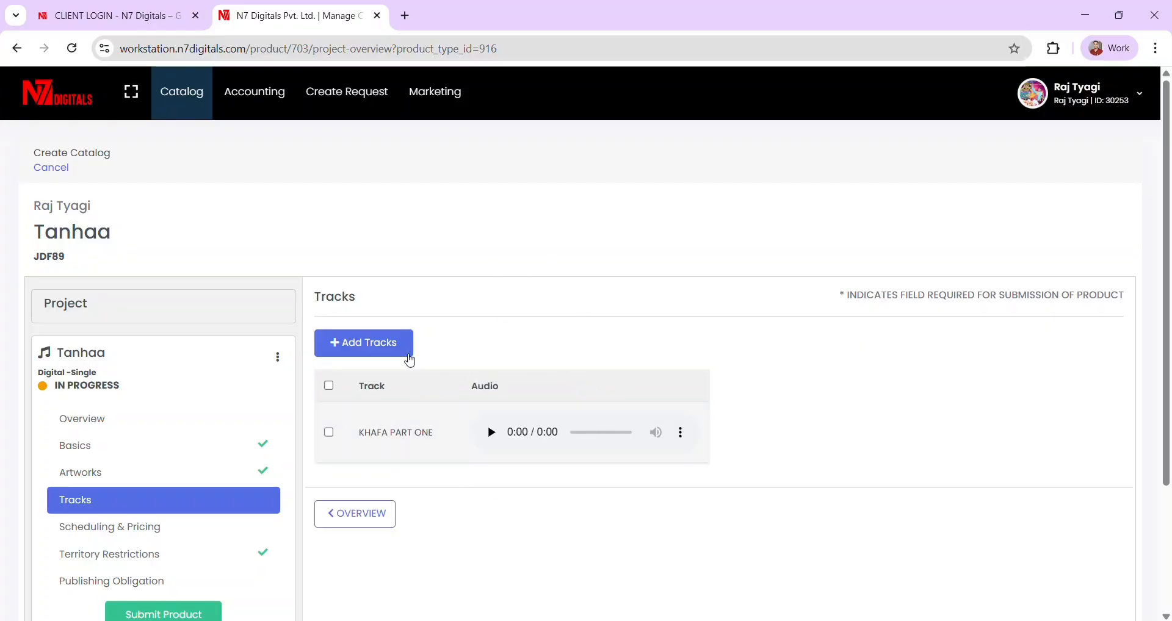
scroll(745, 340, "down", 1)
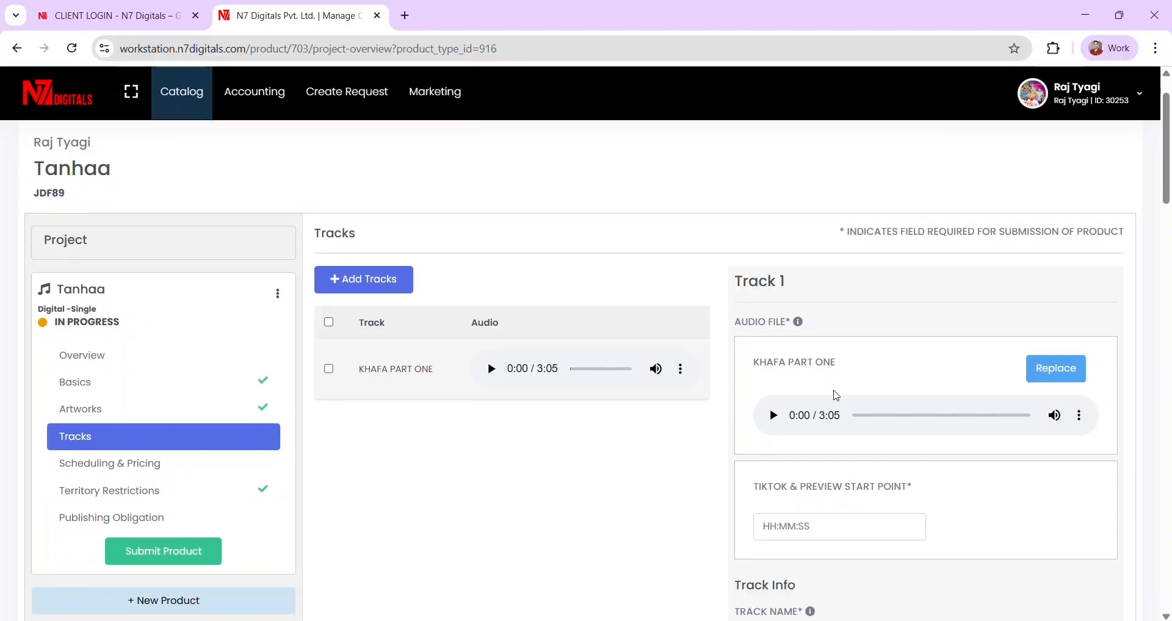
left_click(772, 418)
left_click(776, 423)
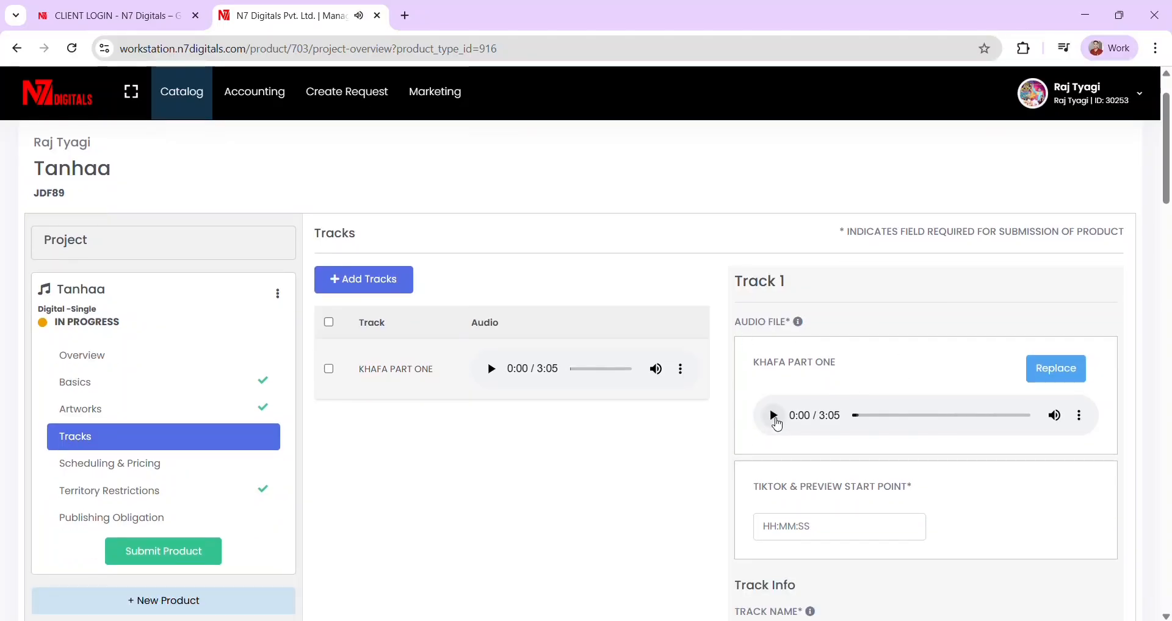
scroll(855, 431, "down", 2)
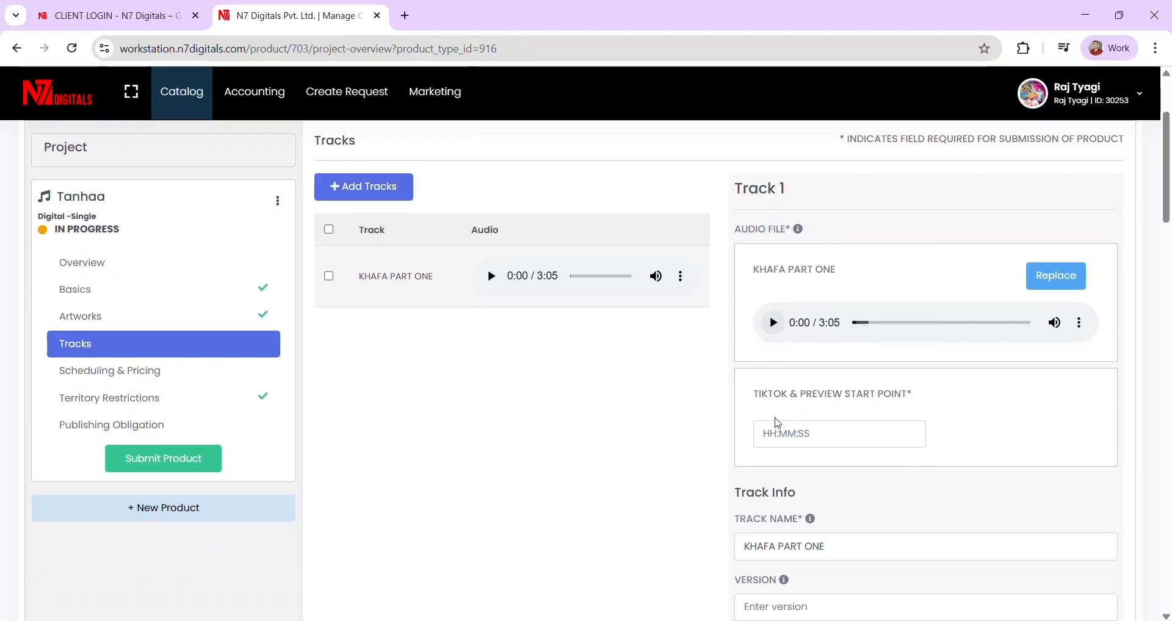
- Set the preview start point to 00:00:15 and rename the track to Tanhaa
left_click(808, 435)
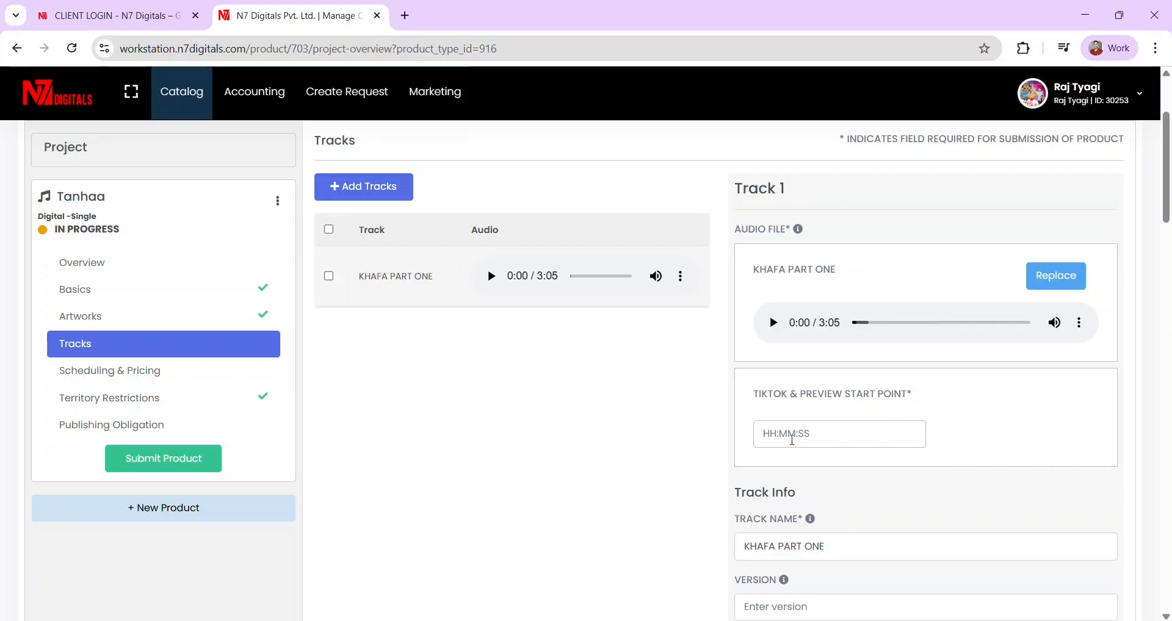
type("00:00:15")
scroll(672, 481, "down", 2)
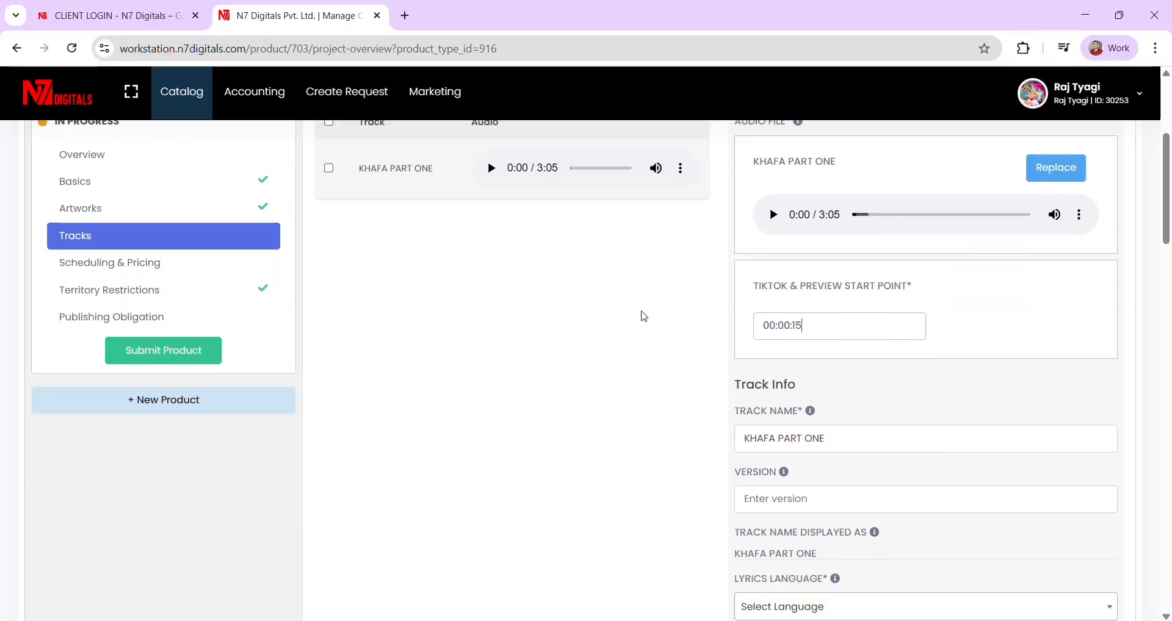
scroll(492, 314, "up", 6)
scroll(707, 519, "down", 5)
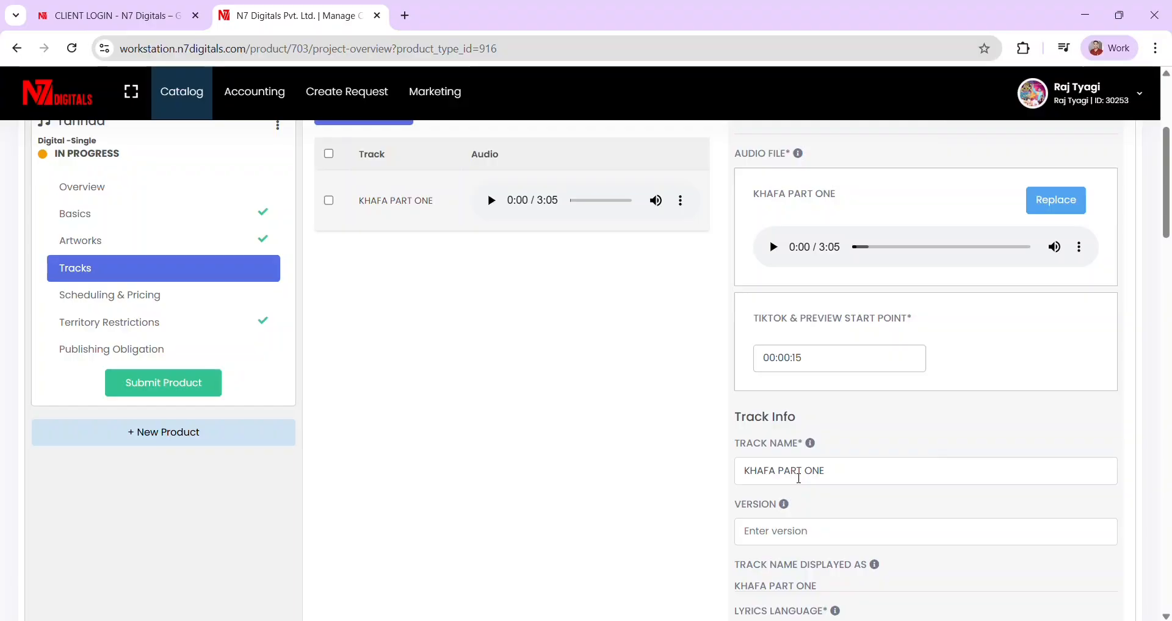
scroll(564, 398, "up", 4)
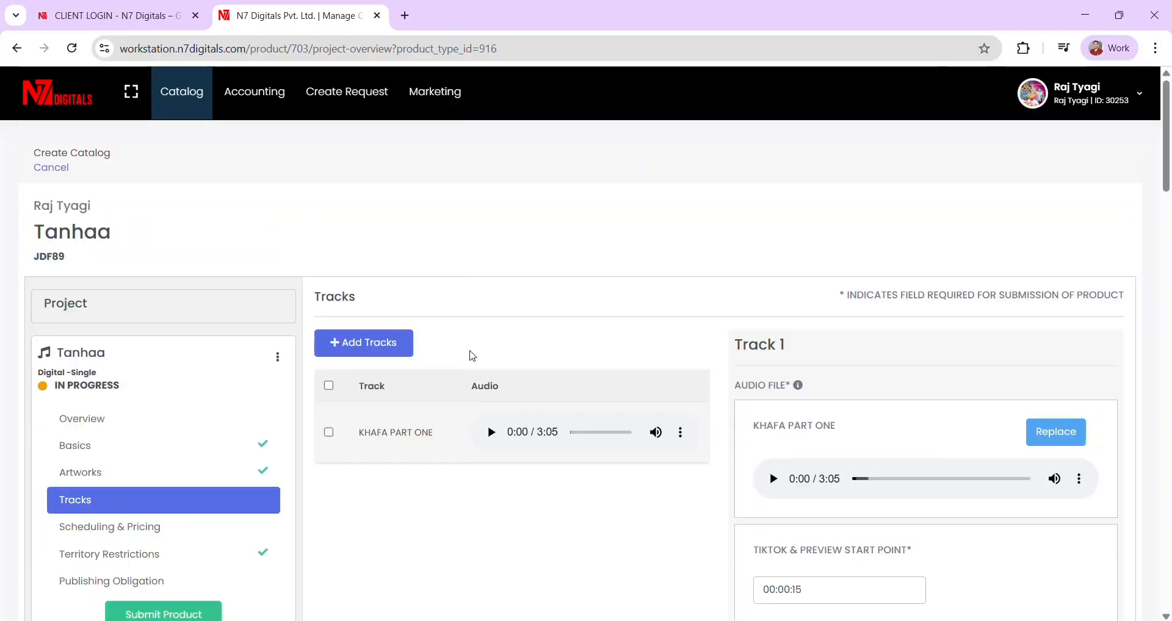
double_click(79, 232)
key("ctrl+c")
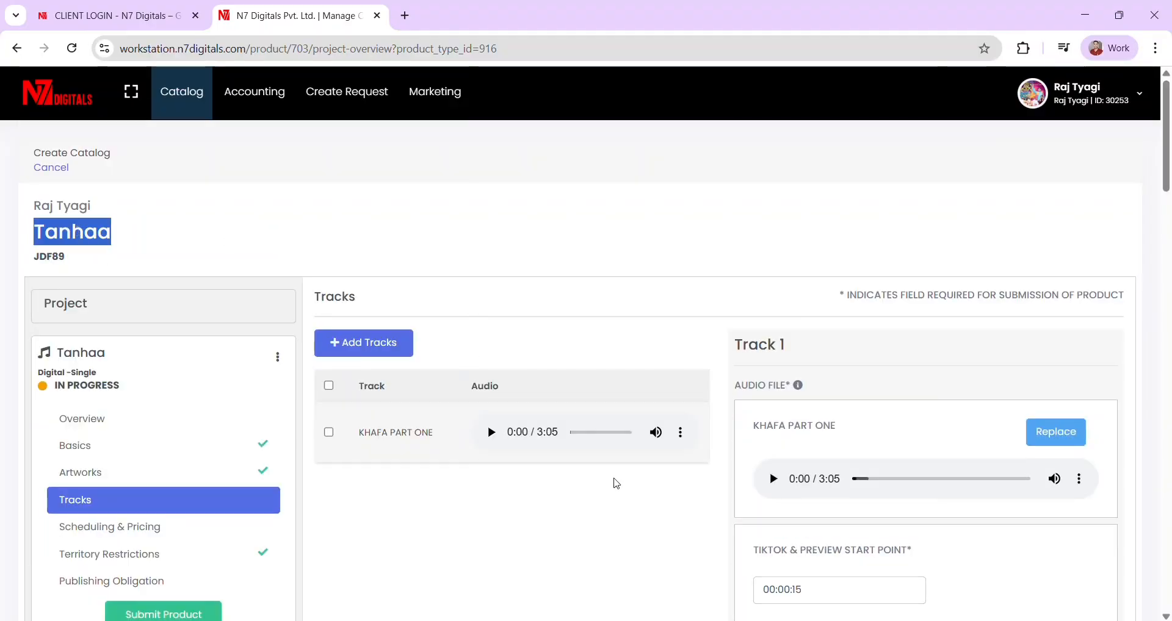
scroll(616, 484, "down", 5)
key("ctrl+a")
key("ctrl+v")
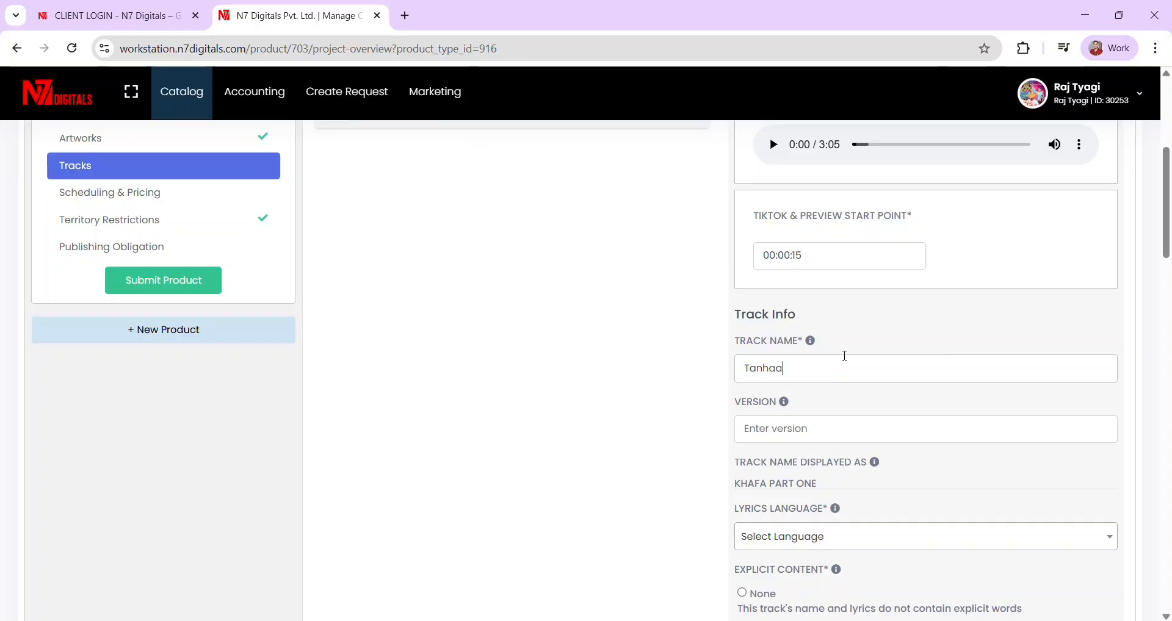
scroll(643, 446, "down", 2)
left_click(647, 423)
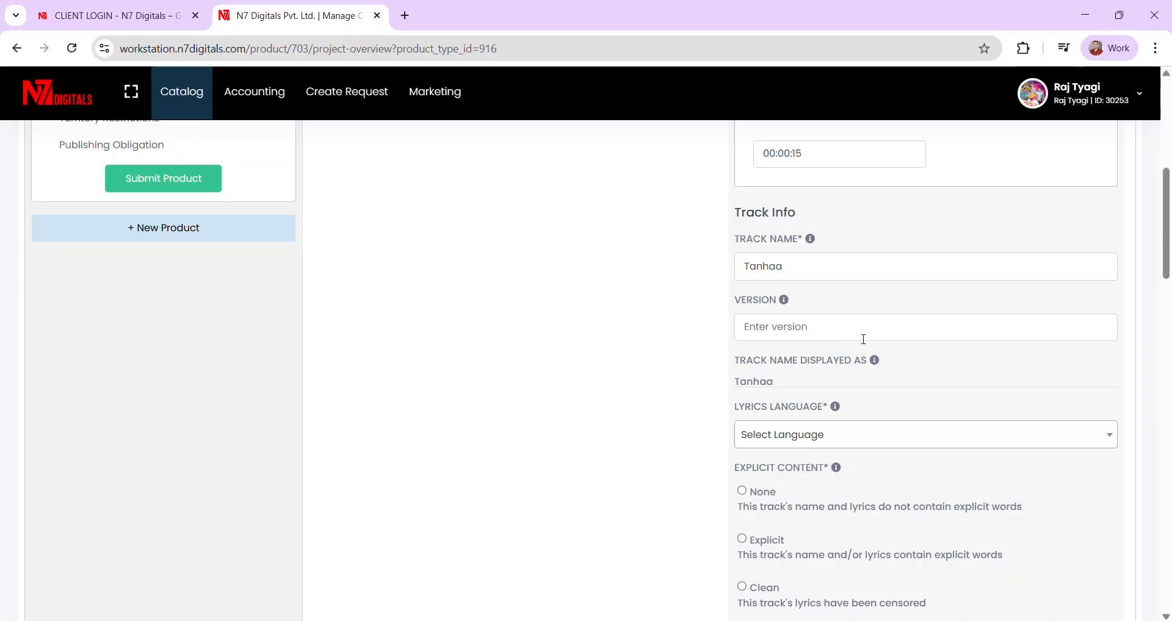
- Choose Hindi as lyrics language and mark explicit content as None
scroll(866, 342, "down", 2)
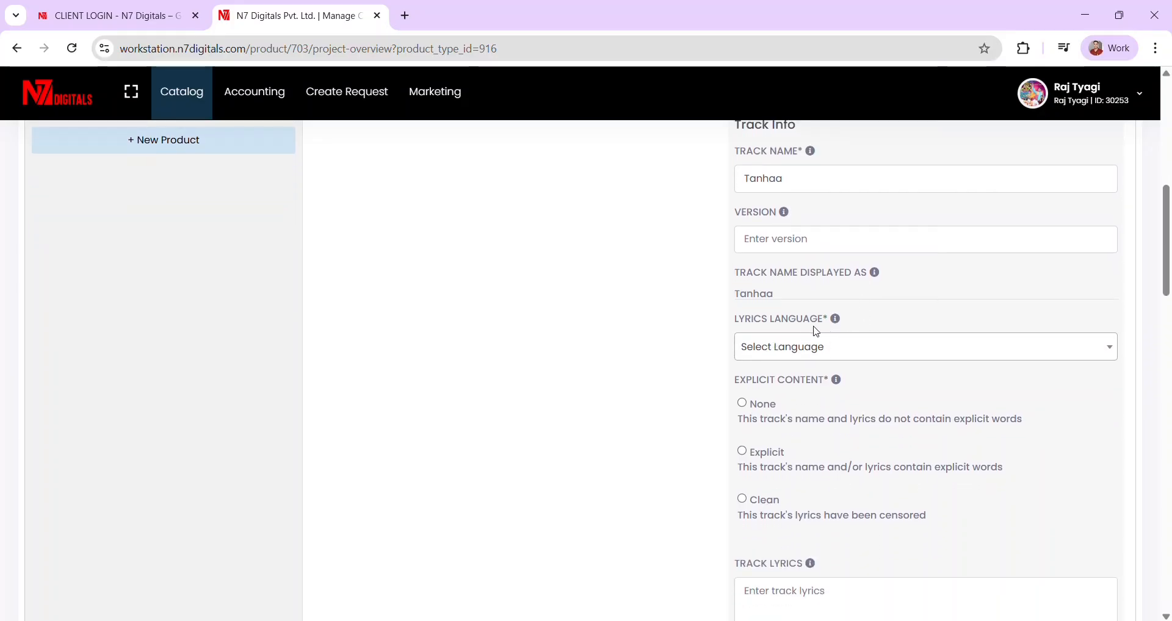
left_click(789, 354)
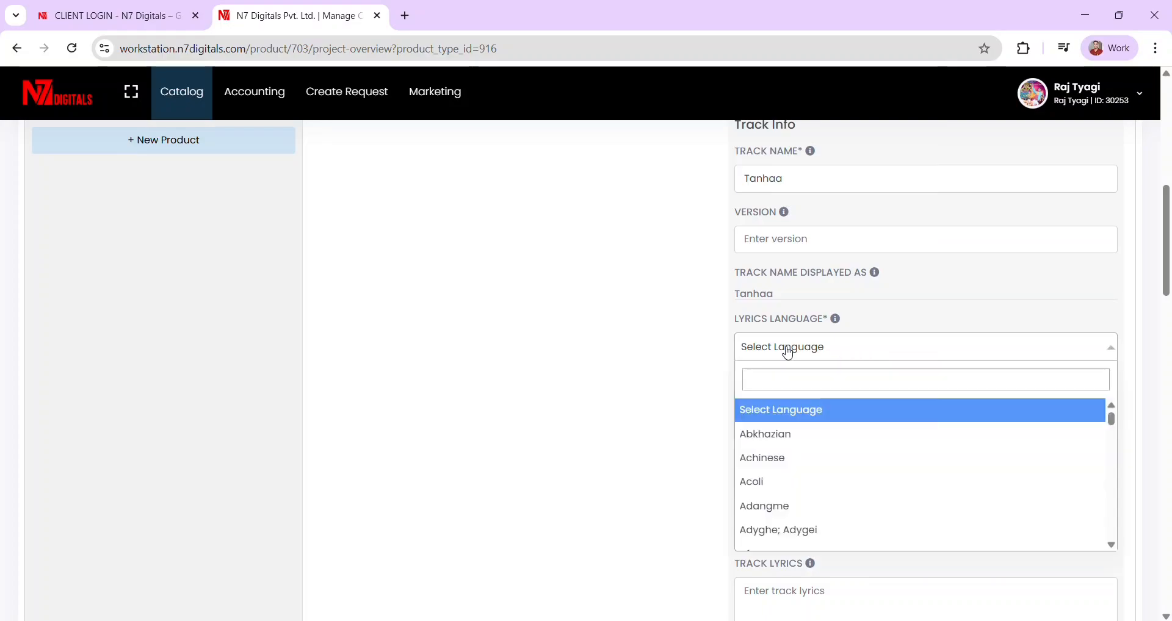
type("hindi")
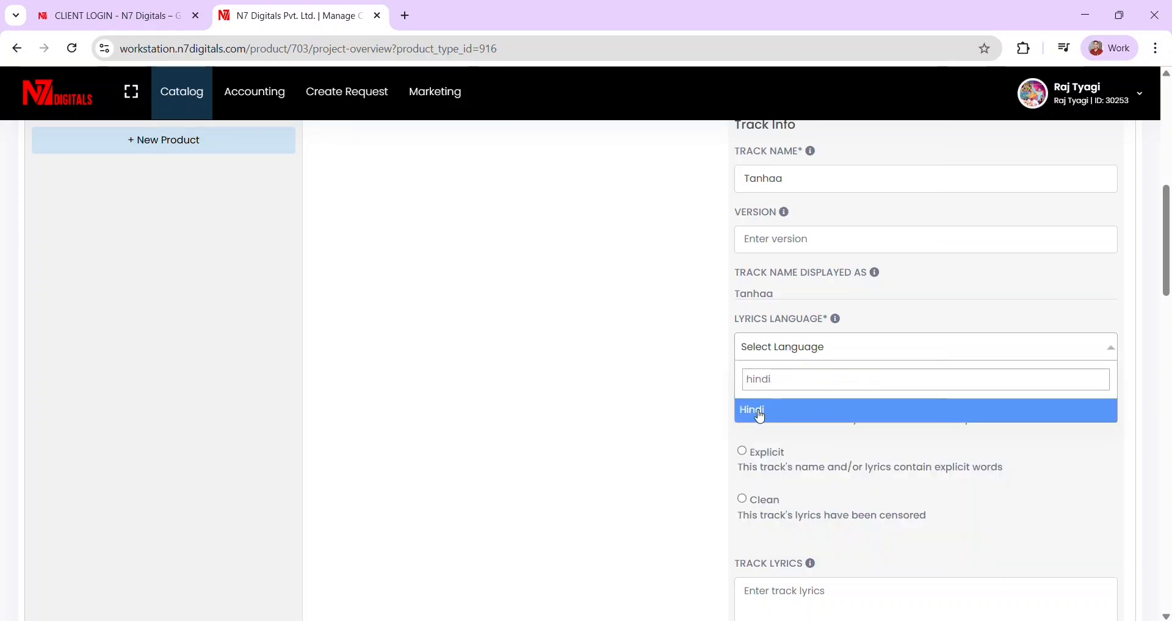
left_click(757, 417)
scroll(823, 347, "down", 1)
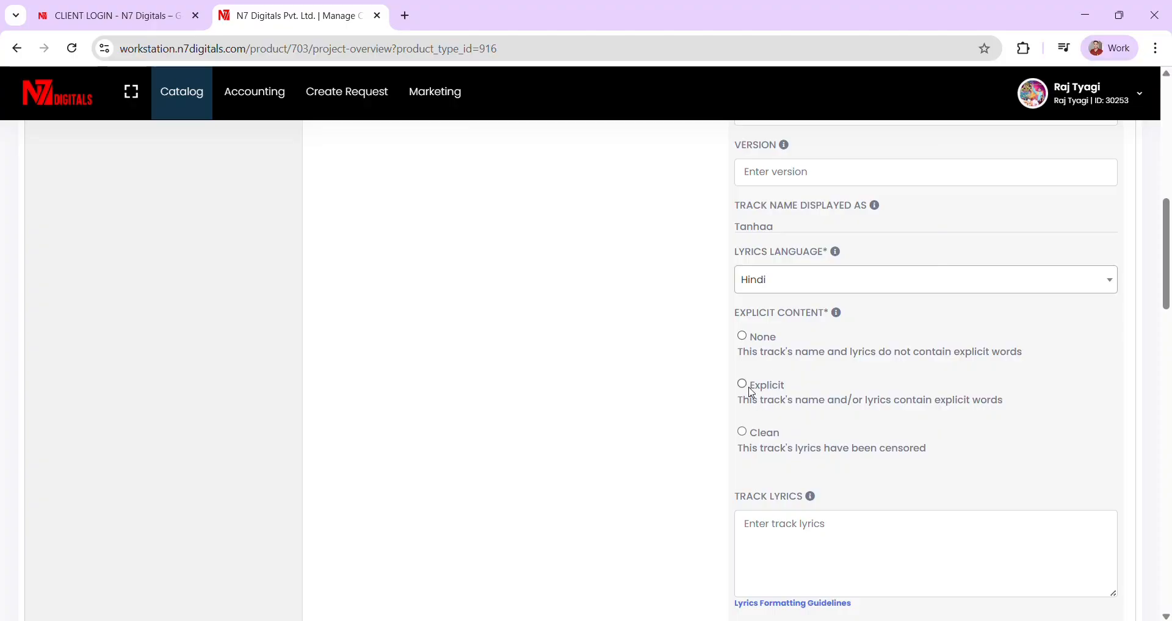
scroll(755, 393, "down", 1)
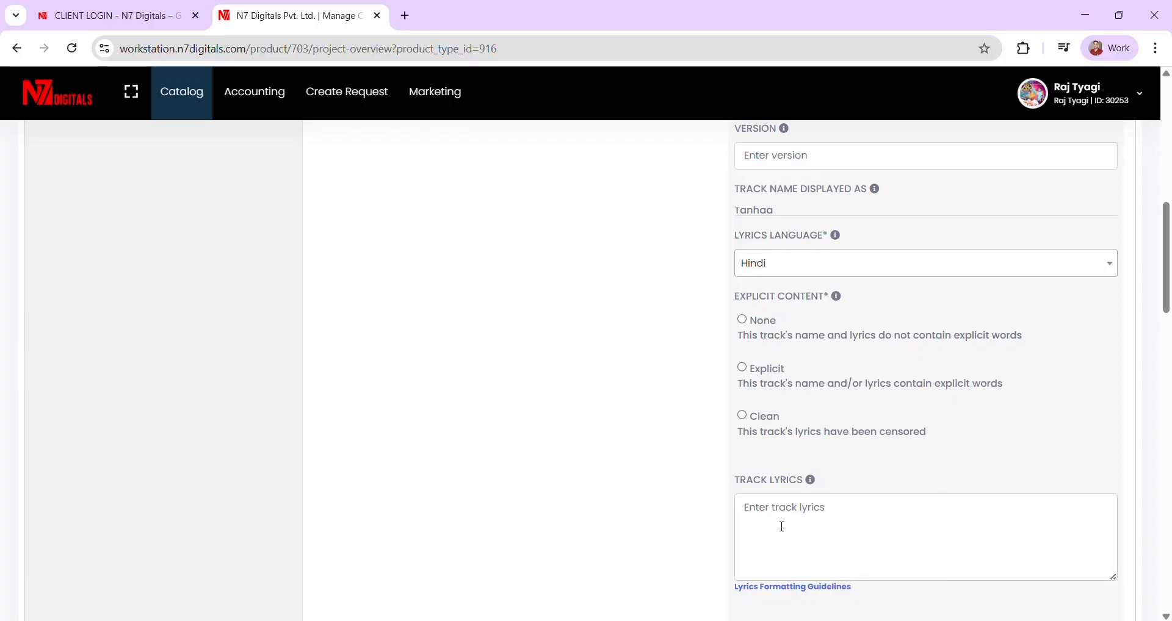
left_click(770, 319)
scroll(776, 562, "down", 1)
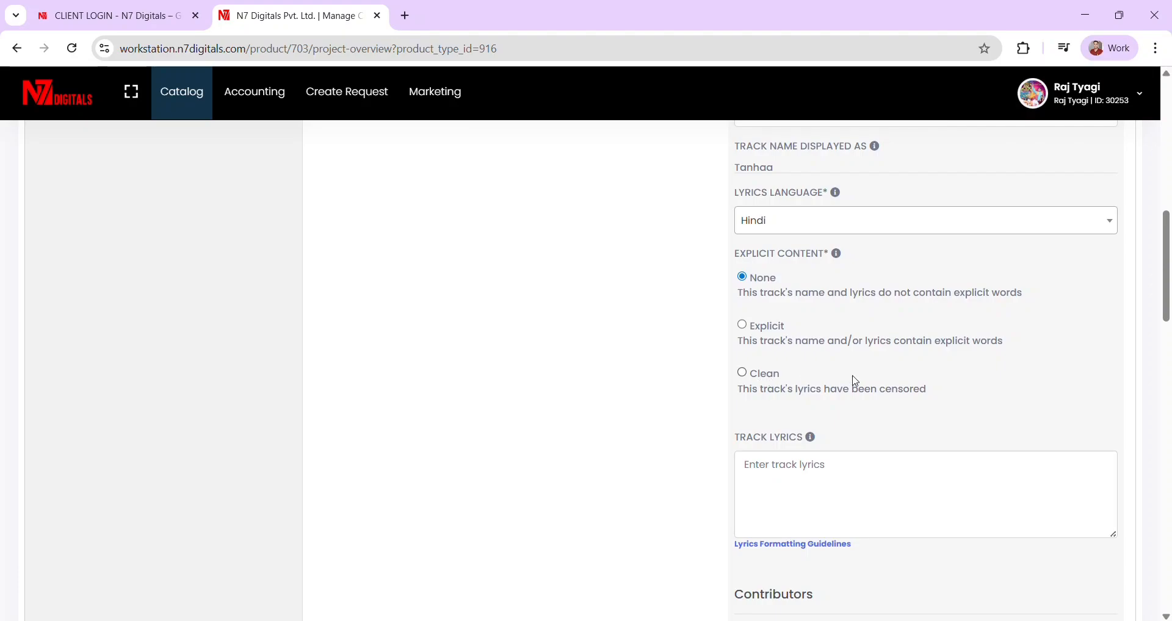
scroll(856, 381, "down", 2)
scroll(855, 379, "up", 1)
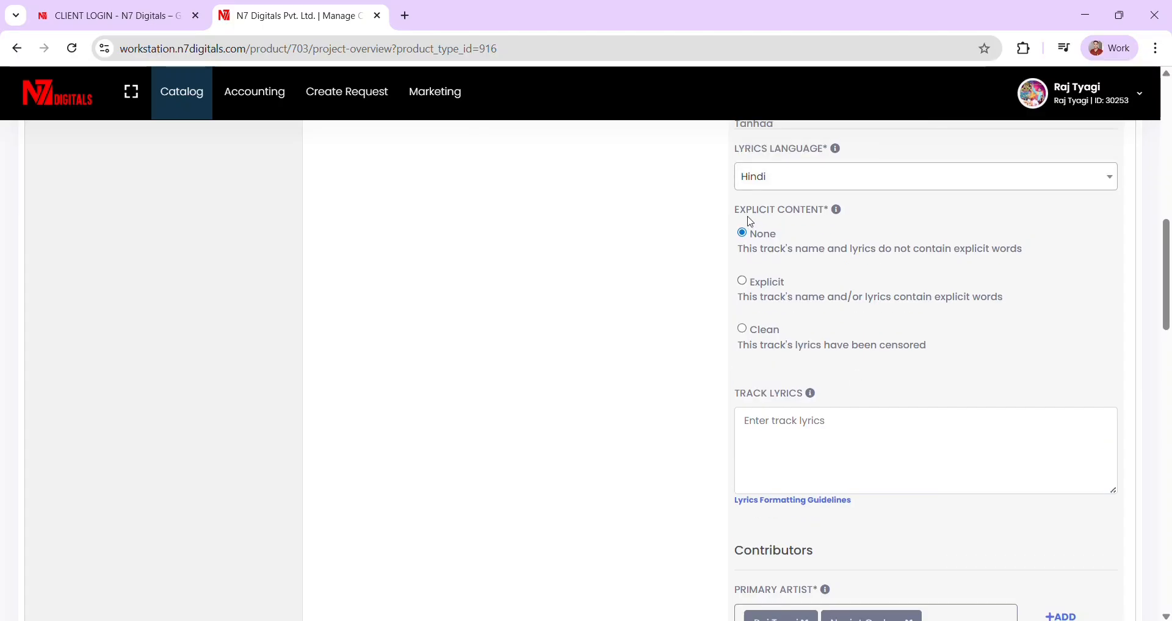
scroll(795, 297, "down", 5)
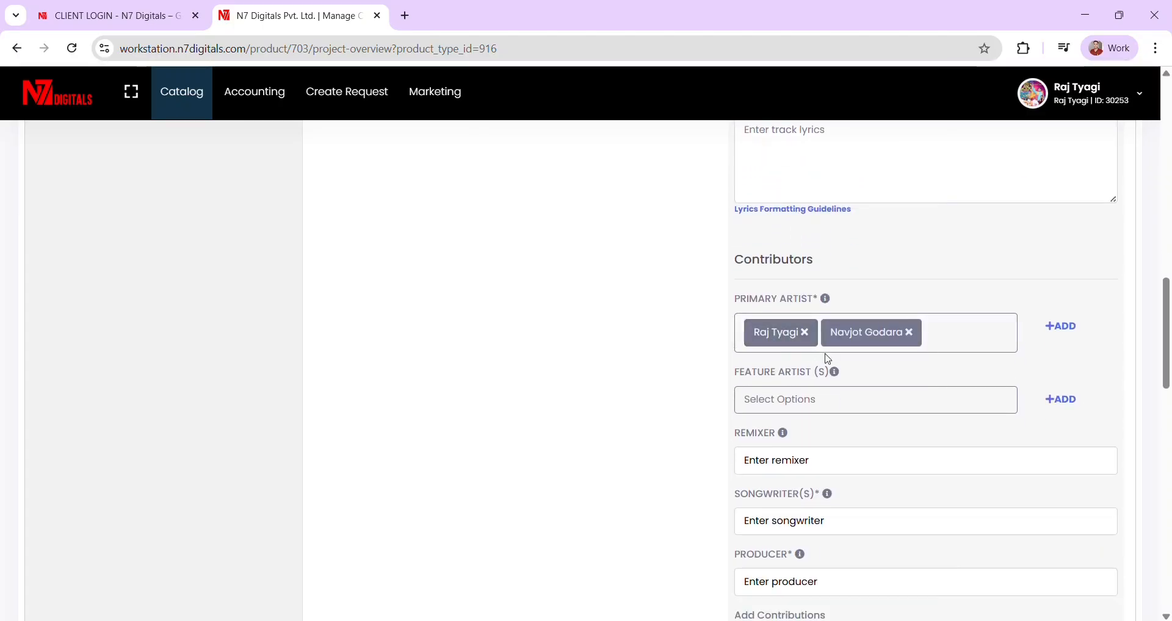
- Leave the featured artist field on Track 1 empty
scroll(822, 347, "down", 1)
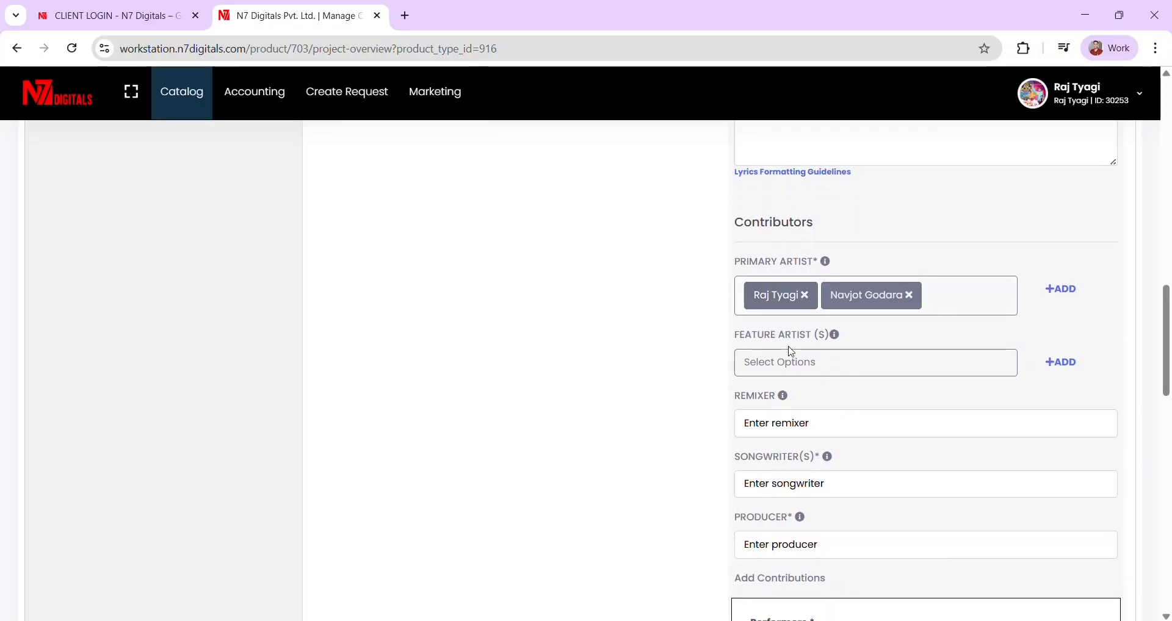
left_click(762, 365)
left_click(844, 389)
scroll(837, 387, "down", 2)
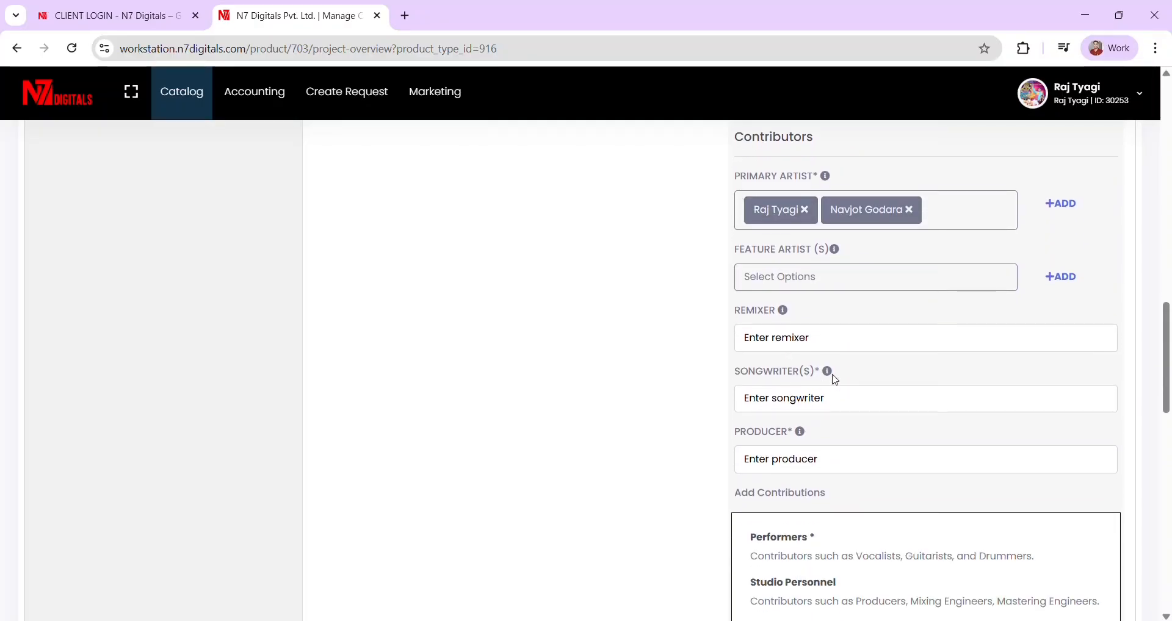
scroll(871, 380, "down", 1)
- Add the second primary artist's name as the track's songwriter
left_click(797, 354)
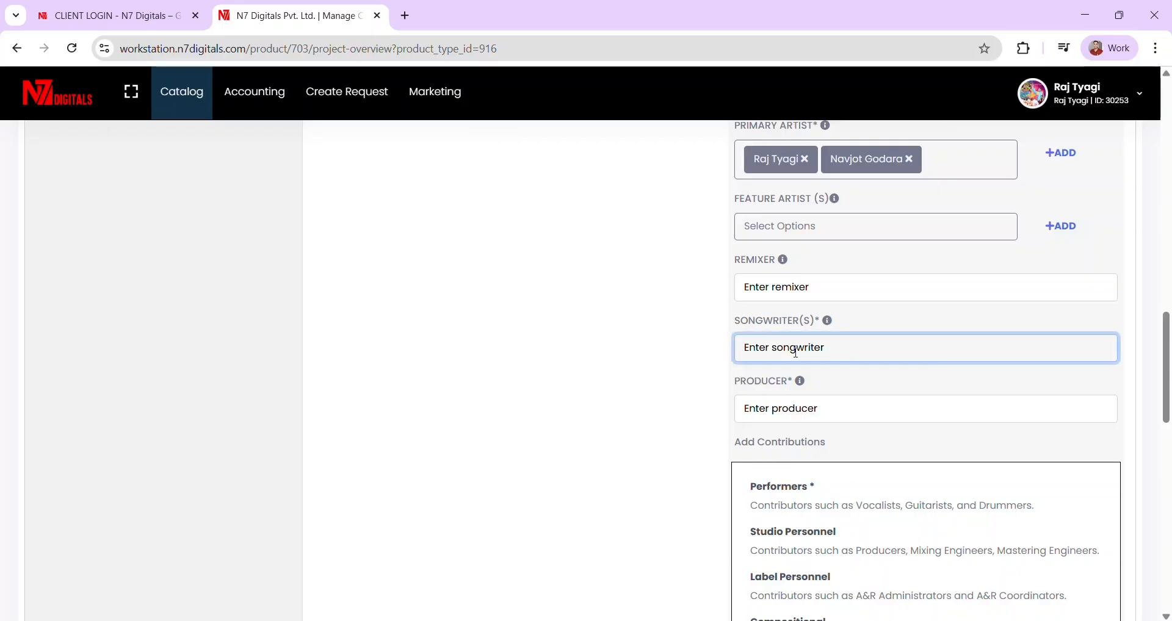
key("Caps_Lock")
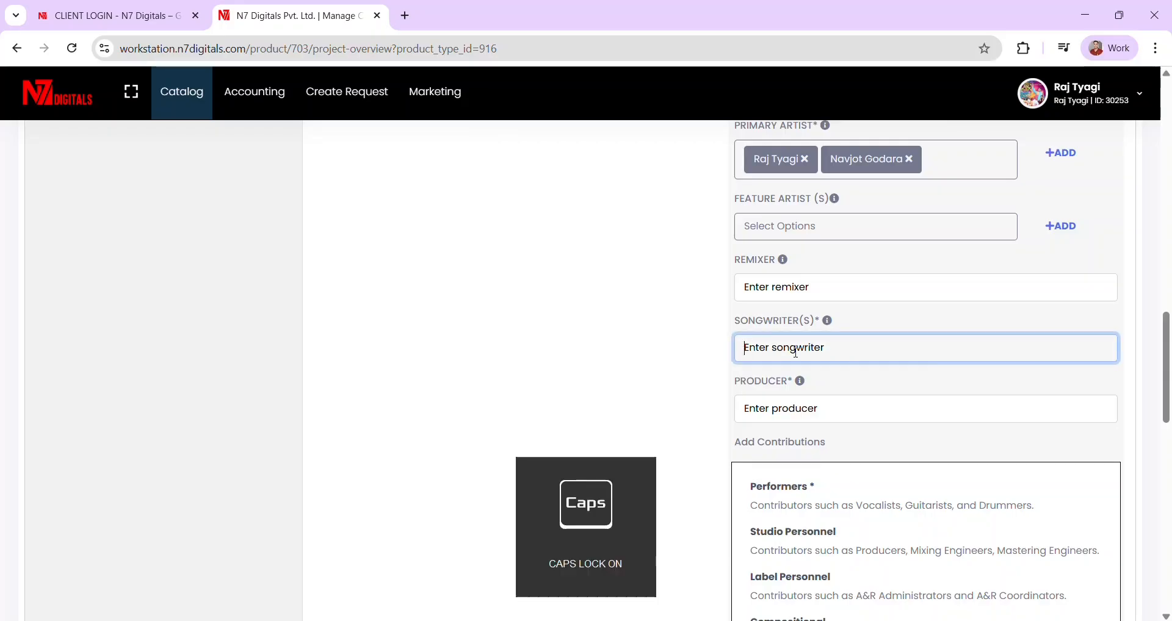
key("Caps_Lock")
type("n")
key("BackSpace")
key("Caps_Lock")
type("N")
key("Caps_Lock")
type("avjot")
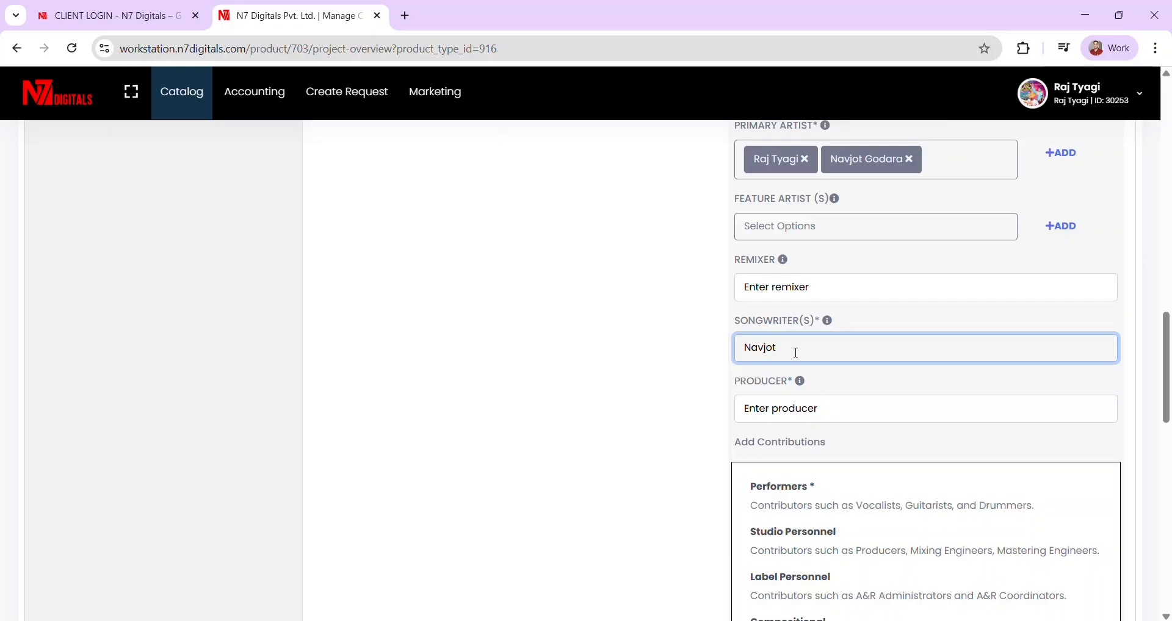
key("Return")
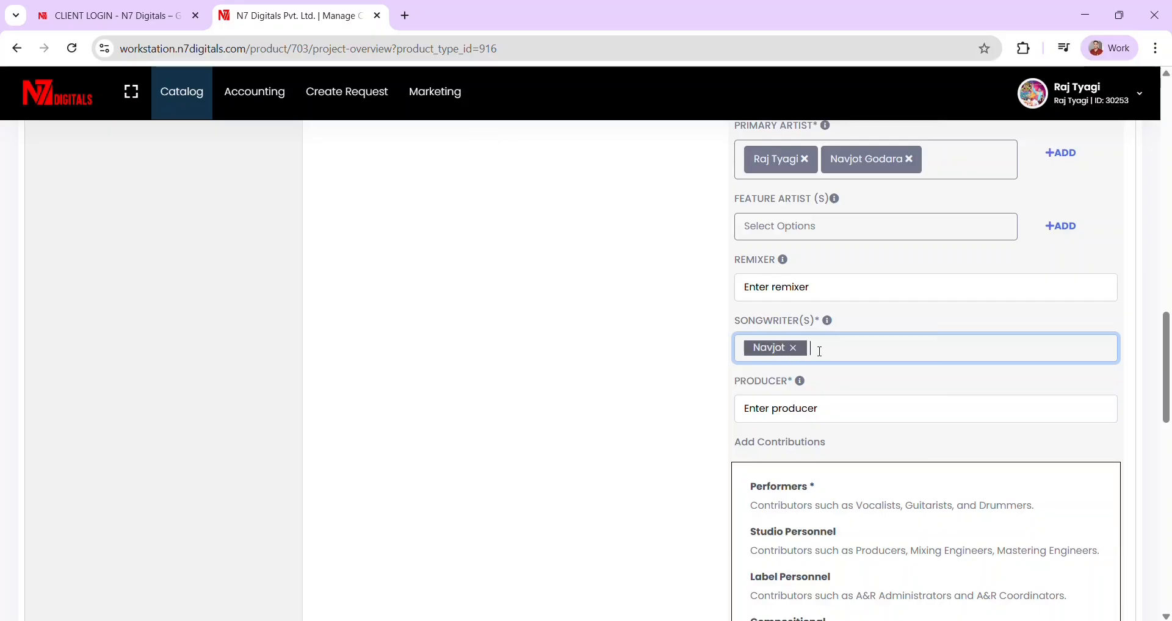
- Add the first primary artist's name as the track's producer
scroll(863, 358, "down", 1)
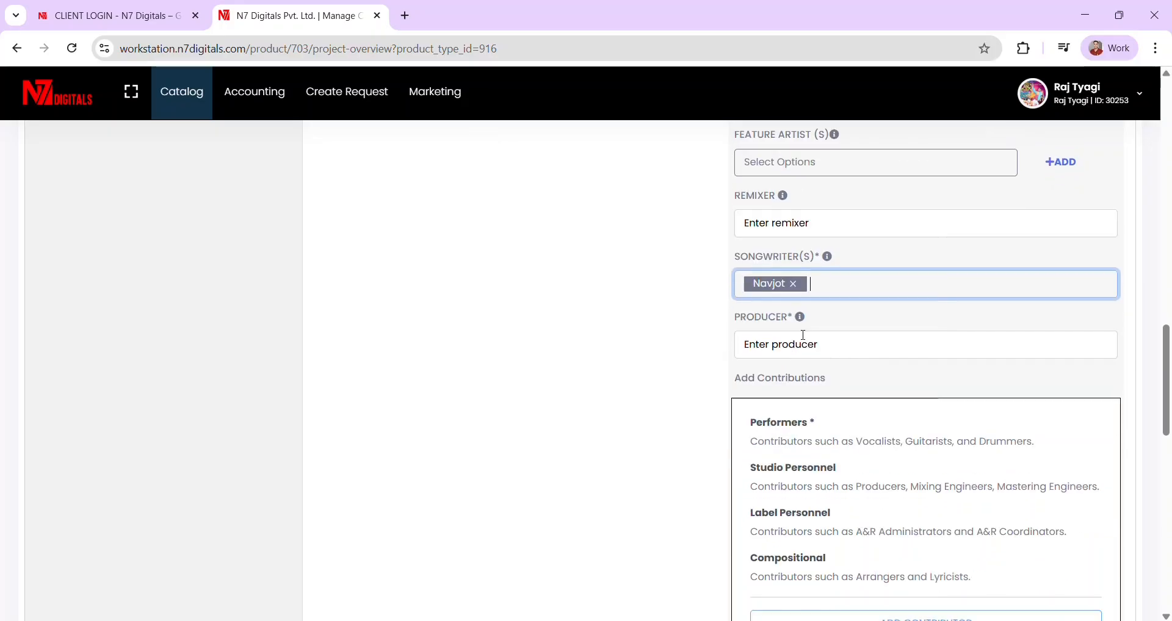
left_click(769, 349)
key("Caps_Lock")
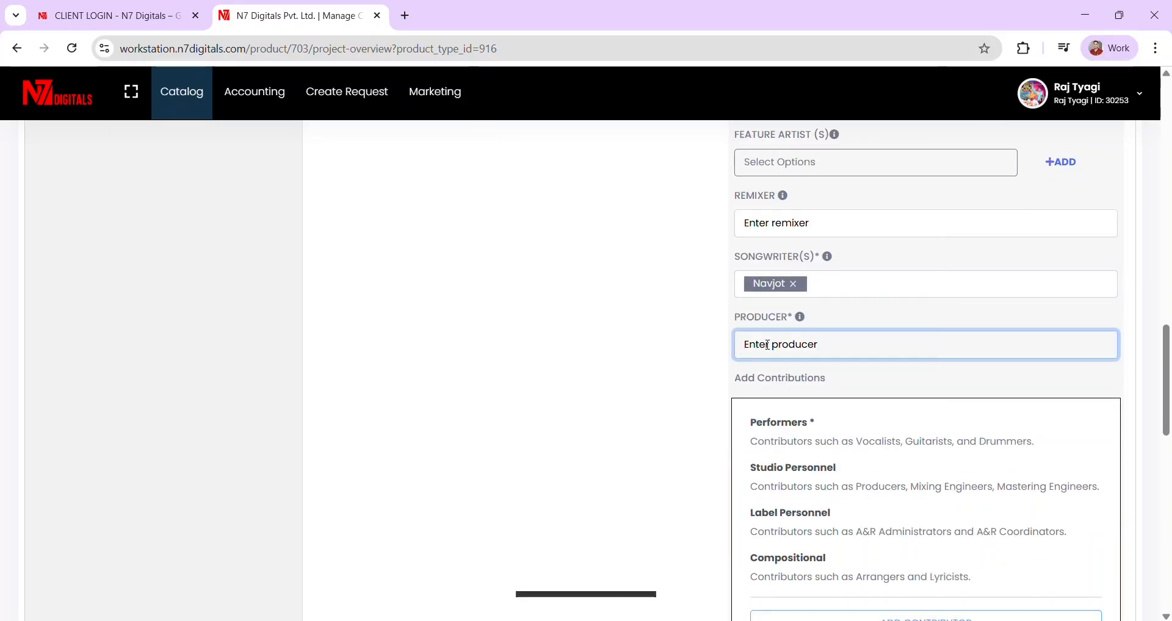
key("Caps_Lock")
key("Caps_Lock")
key("Caps_Lock")
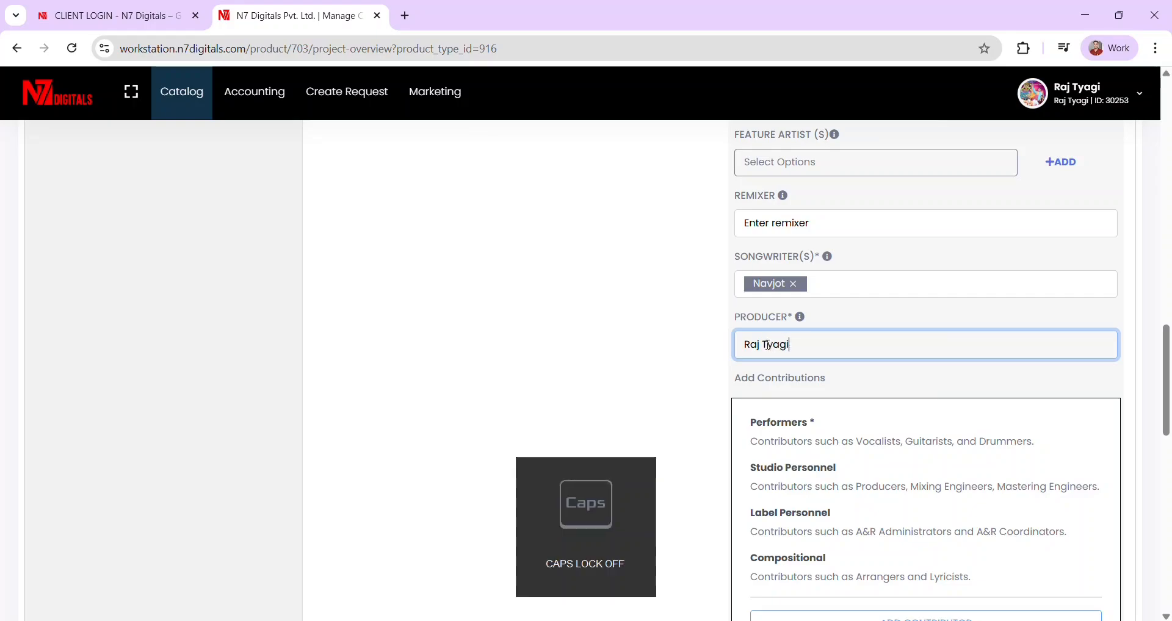
key("Return")
scroll(769, 345, "down", 2)
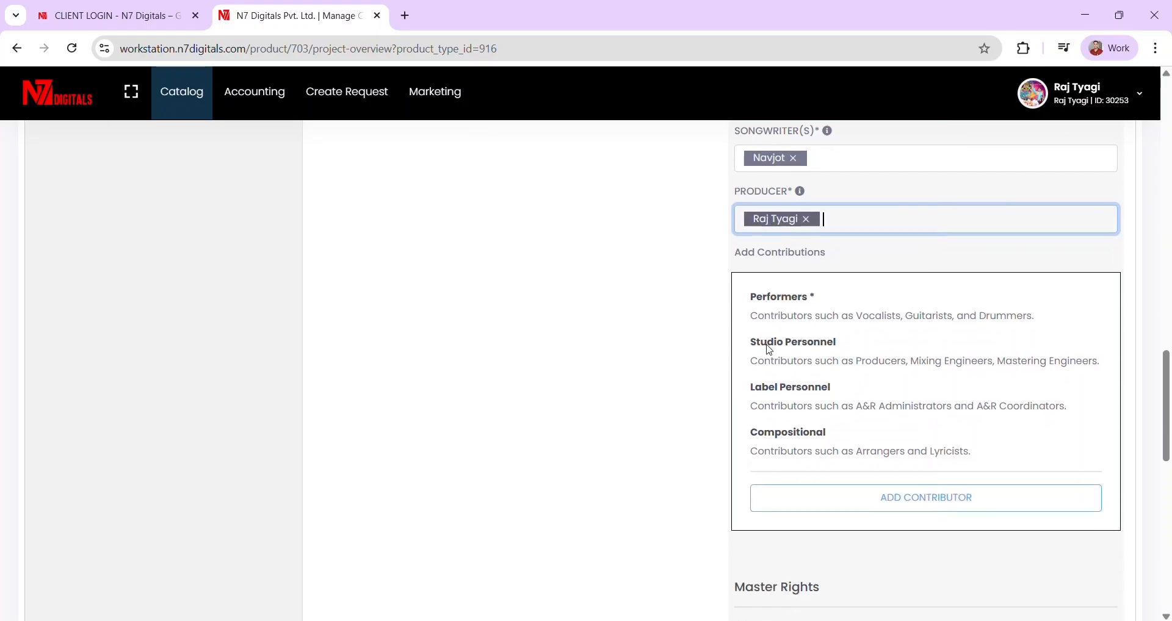
- Add the first artist as a performer with the role Vocals - Lead Vocals
left_click(909, 489)
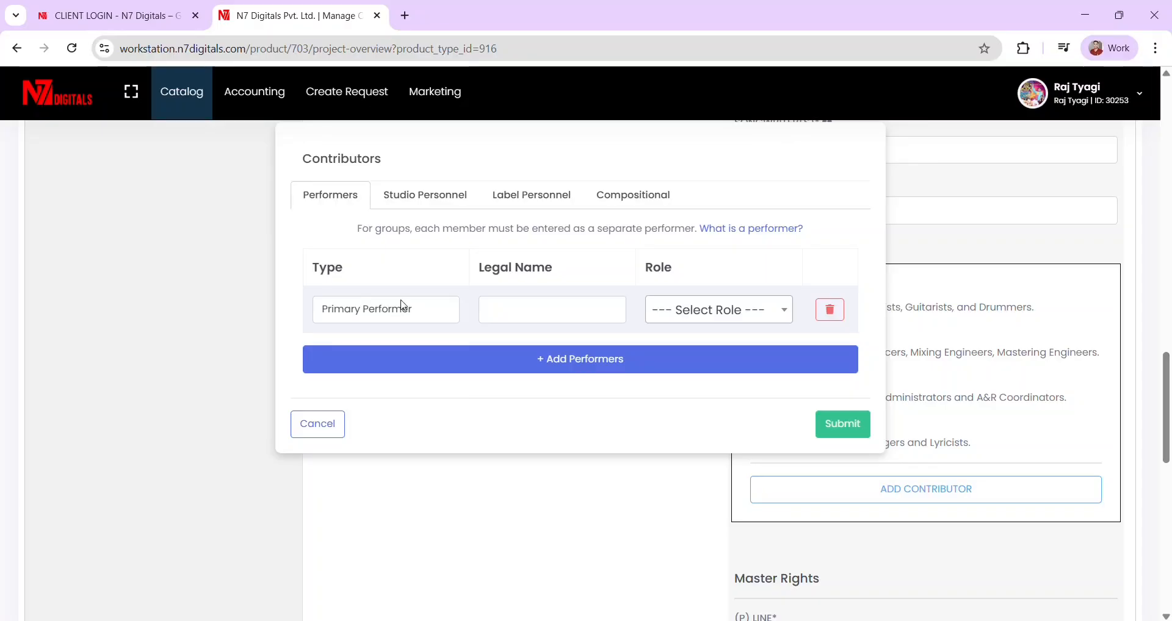
left_click(507, 308)
key("Caps_Lock")
key("Caps_Lock")
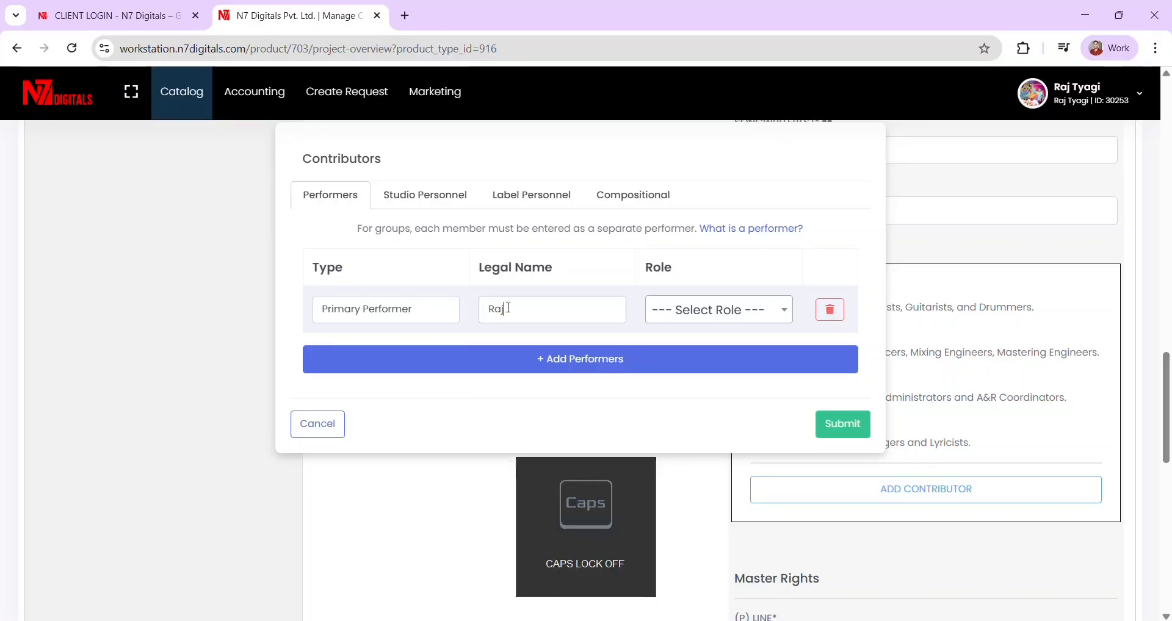
key("Caps_Lock")
key("Caps_Lock")
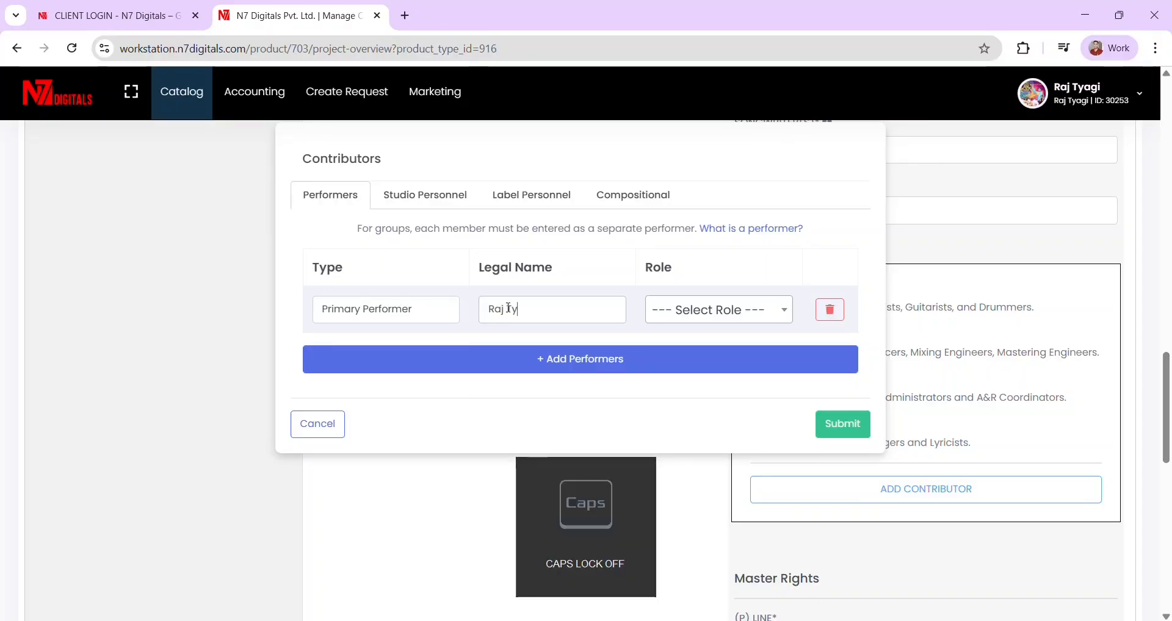
left_click(673, 319)
left_click(674, 319)
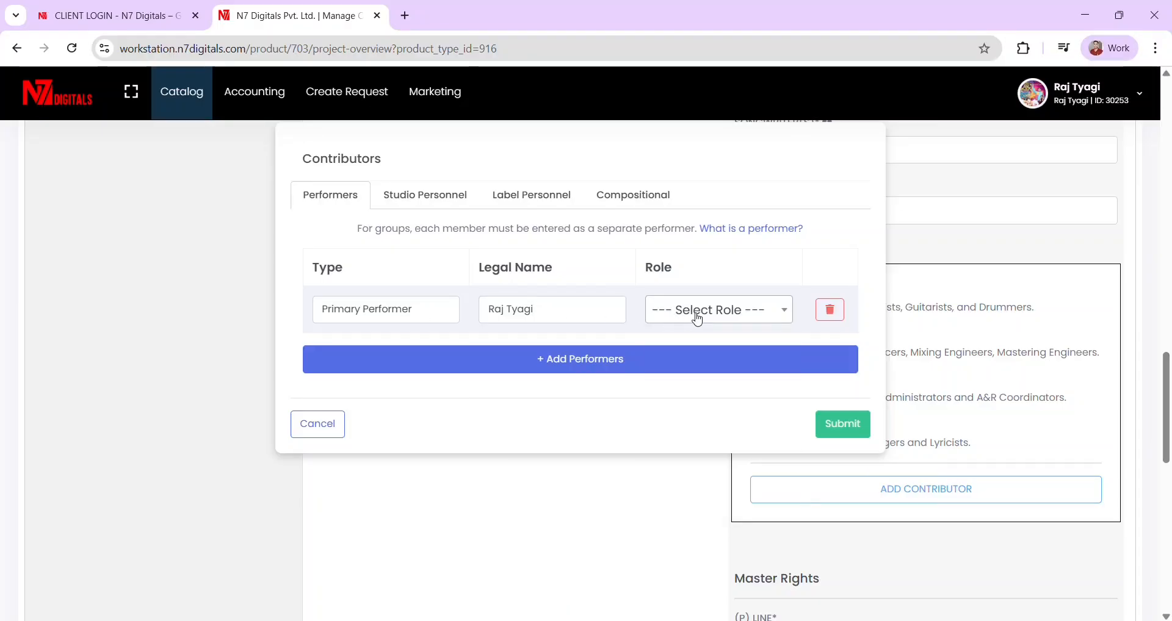
left_click(728, 314)
type("lead")
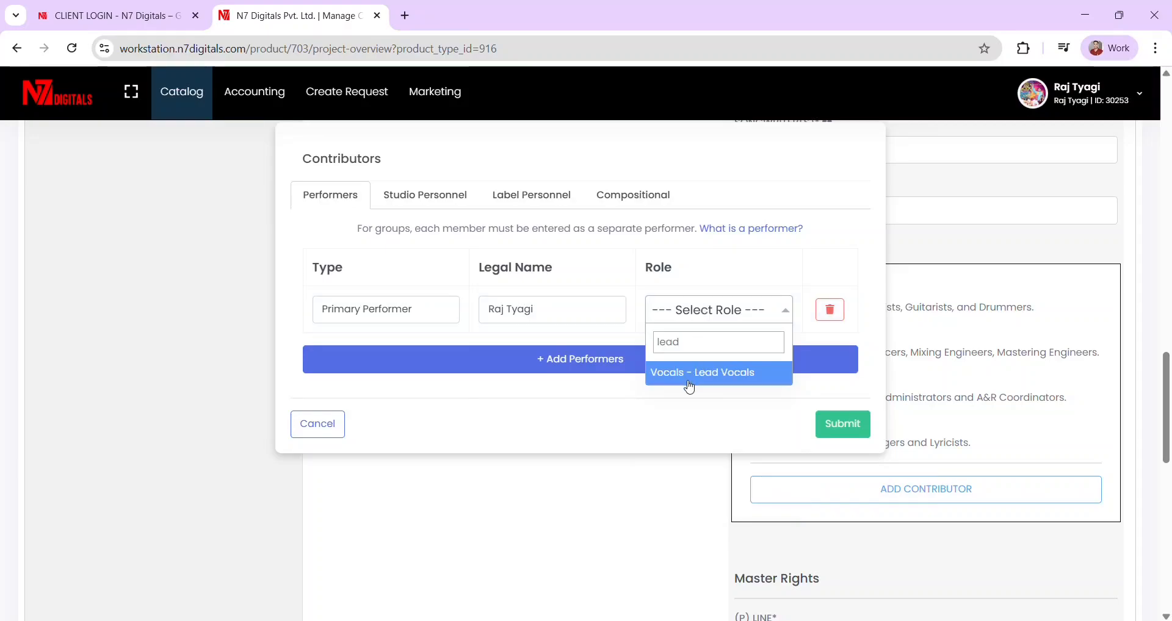
left_click(688, 382)
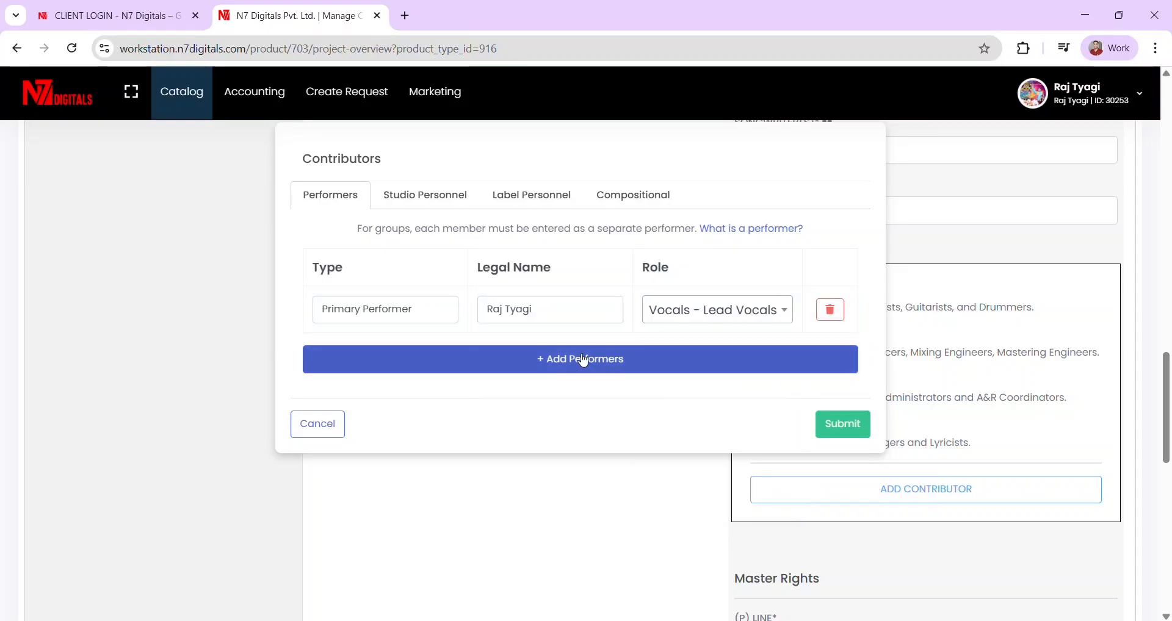
- Add the second artist as a Primary Performer on Vocals - Backing Vocals
left_click(570, 359)
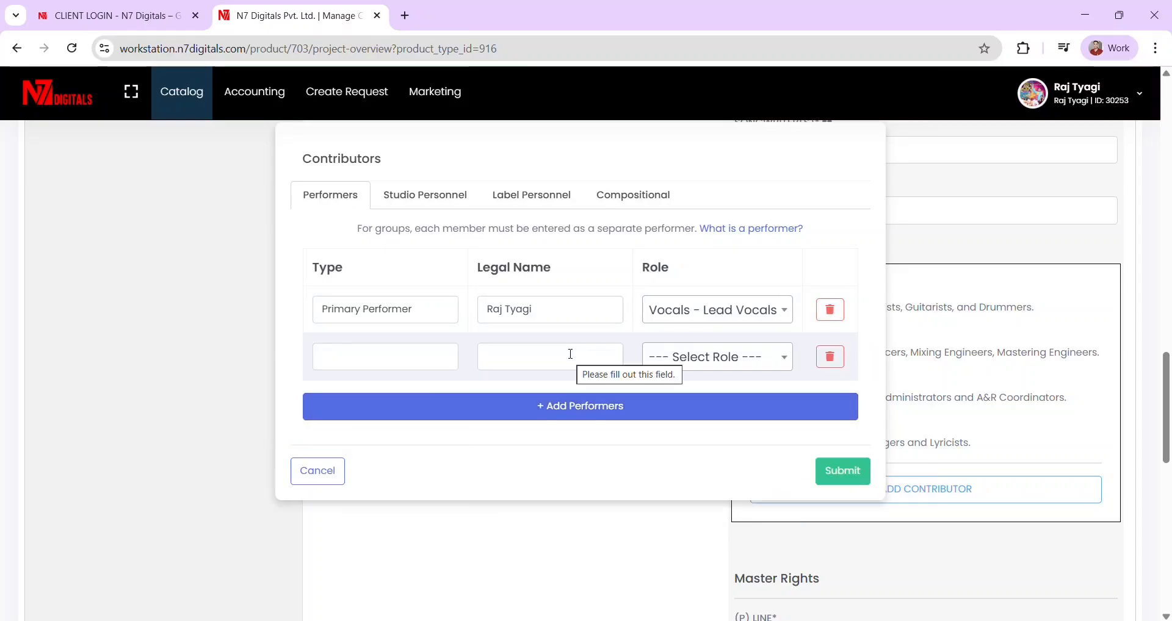
key("Caps_Lock")
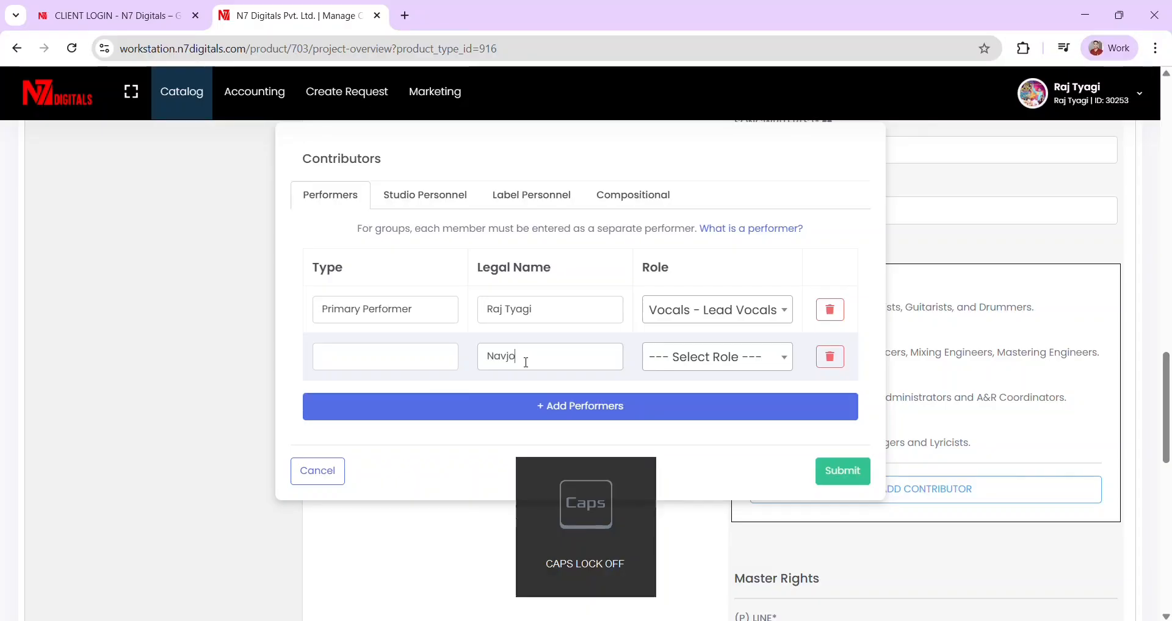
key("Caps_Lock")
key("Caps_Lock")
left_click(390, 360)
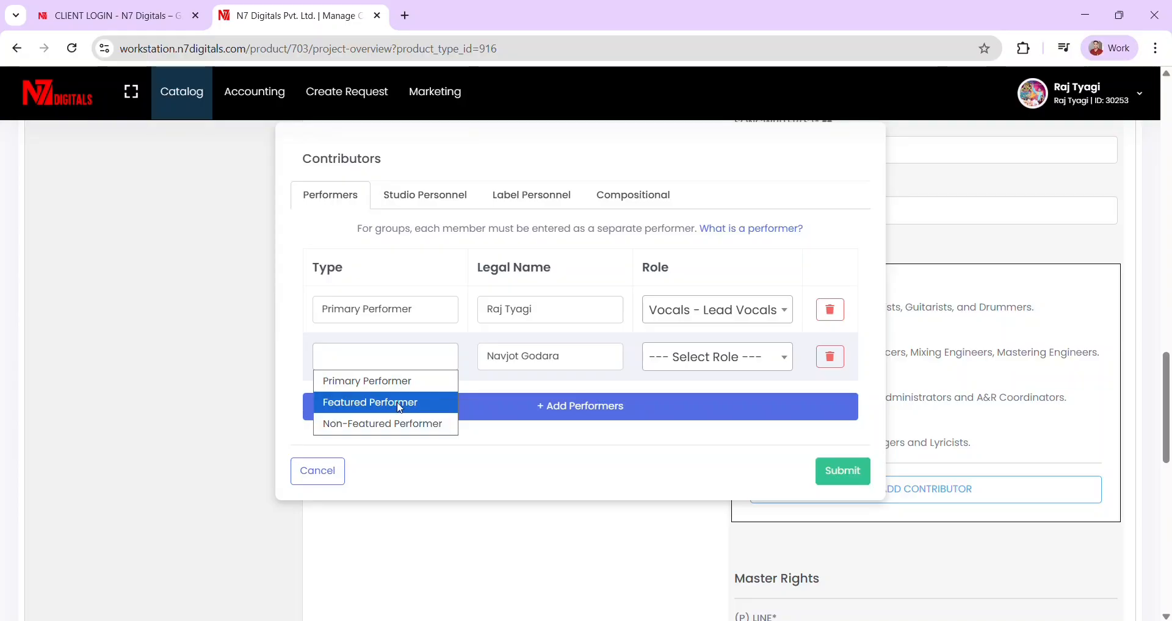
left_click(368, 383)
left_click(719, 363)
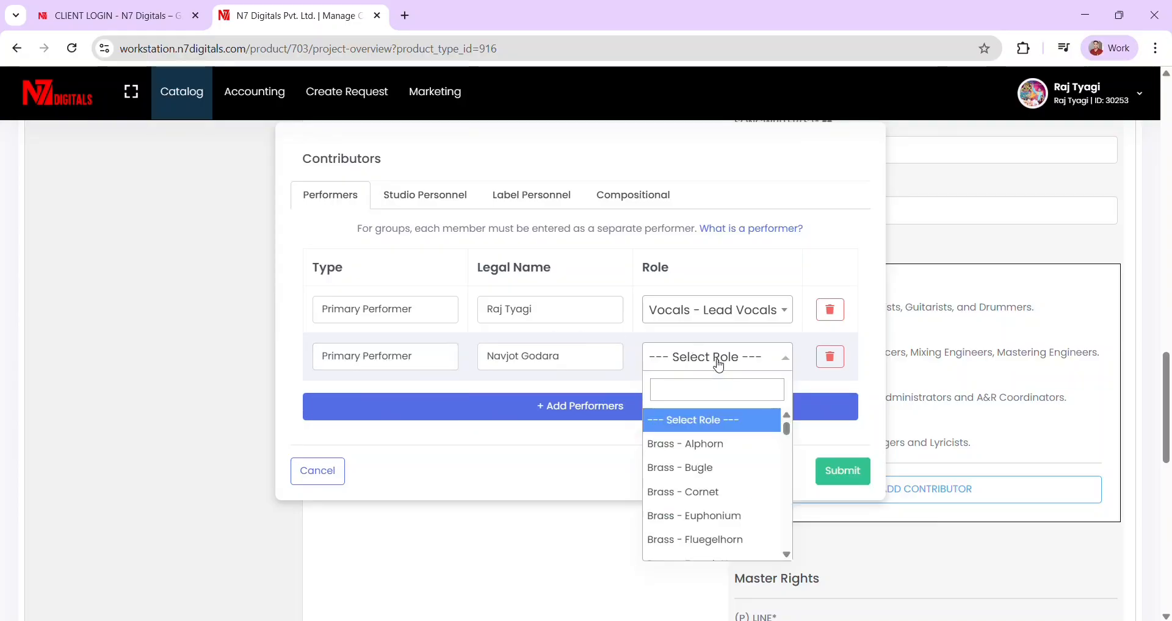
type("backi")
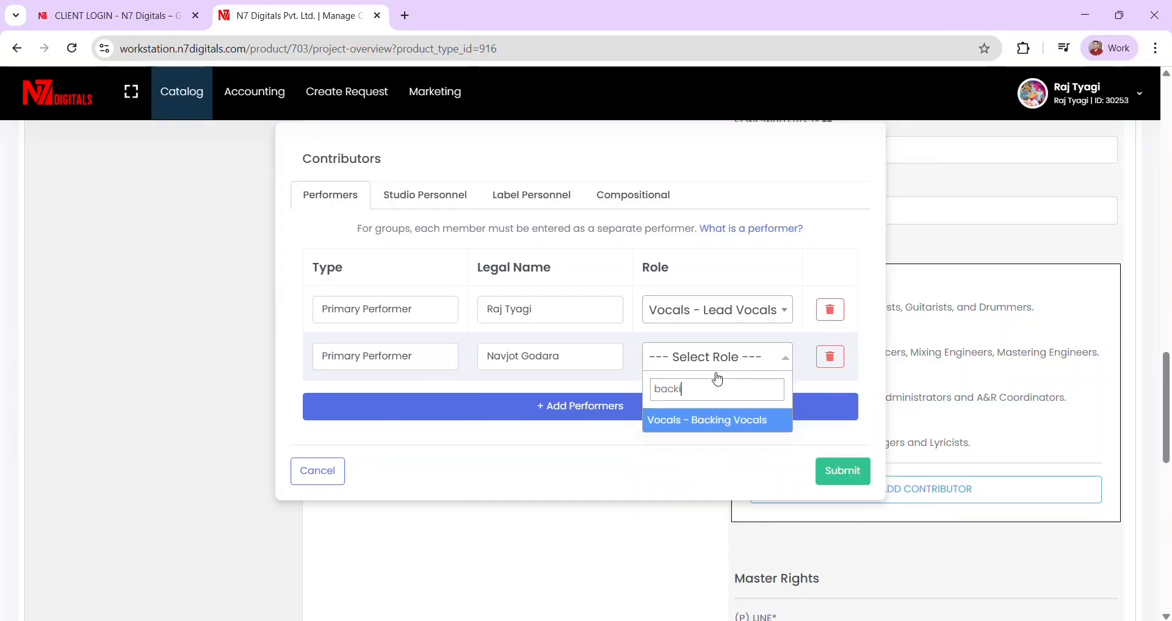
left_click(687, 420)
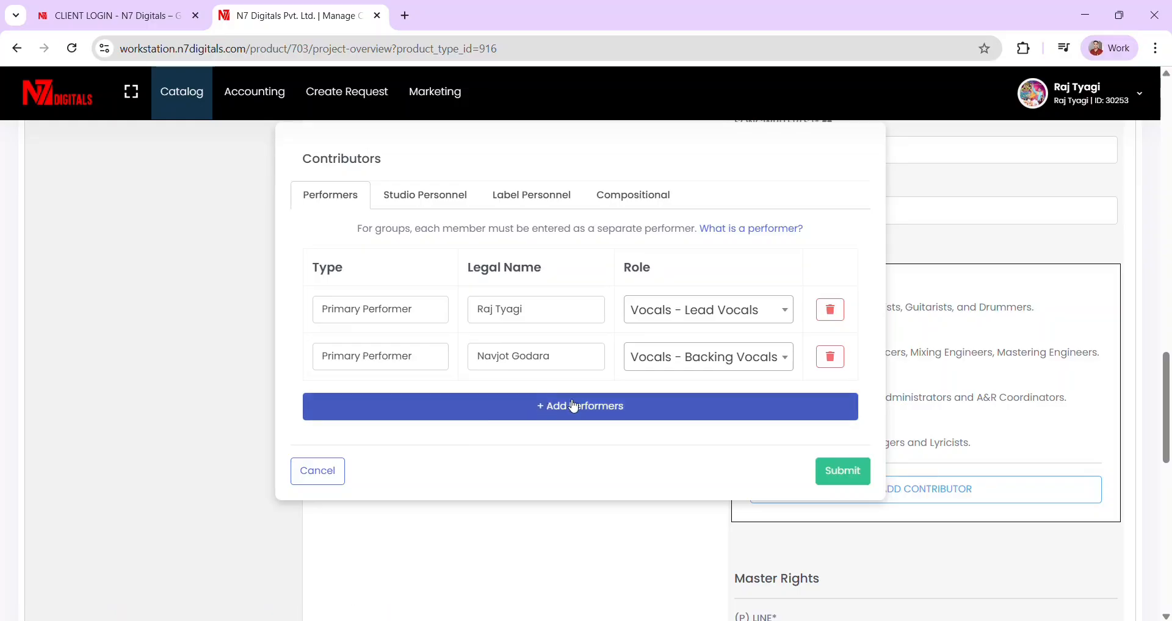
- Add a third performer row, then delete it while it is still empty
left_click(658, 417)
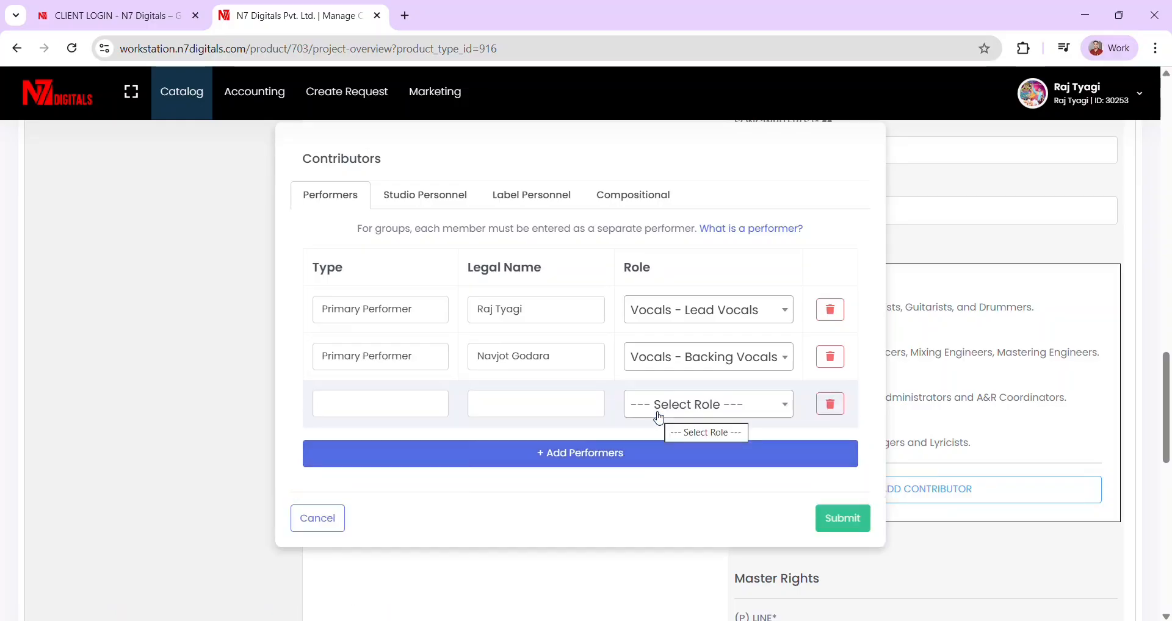
left_click(708, 422)
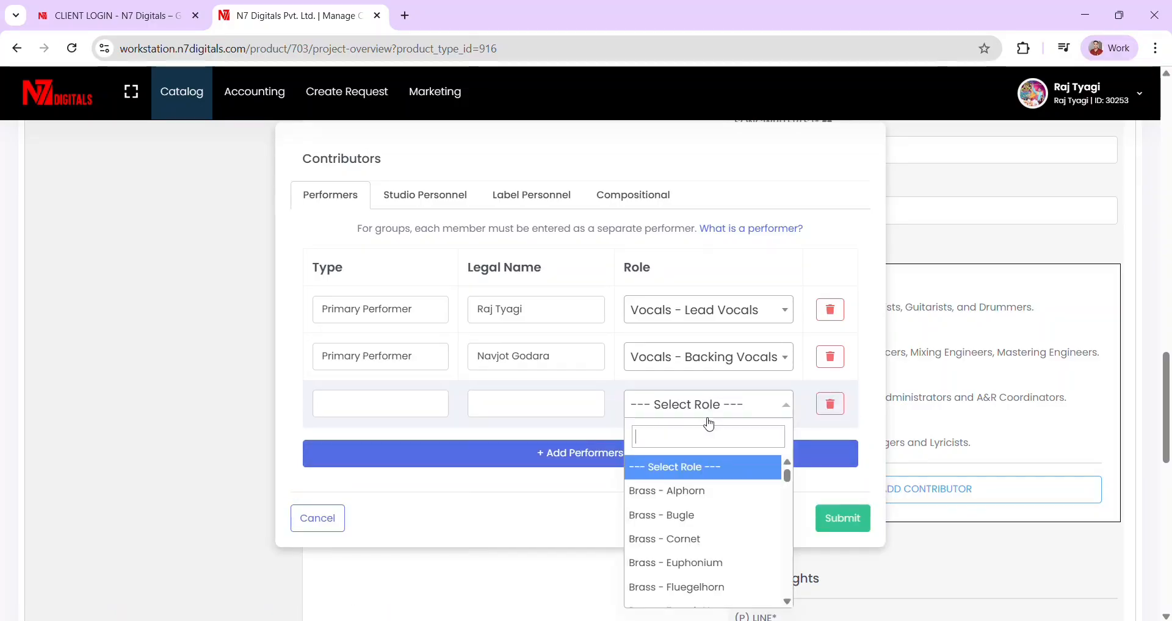
scroll(671, 526, "down", 5)
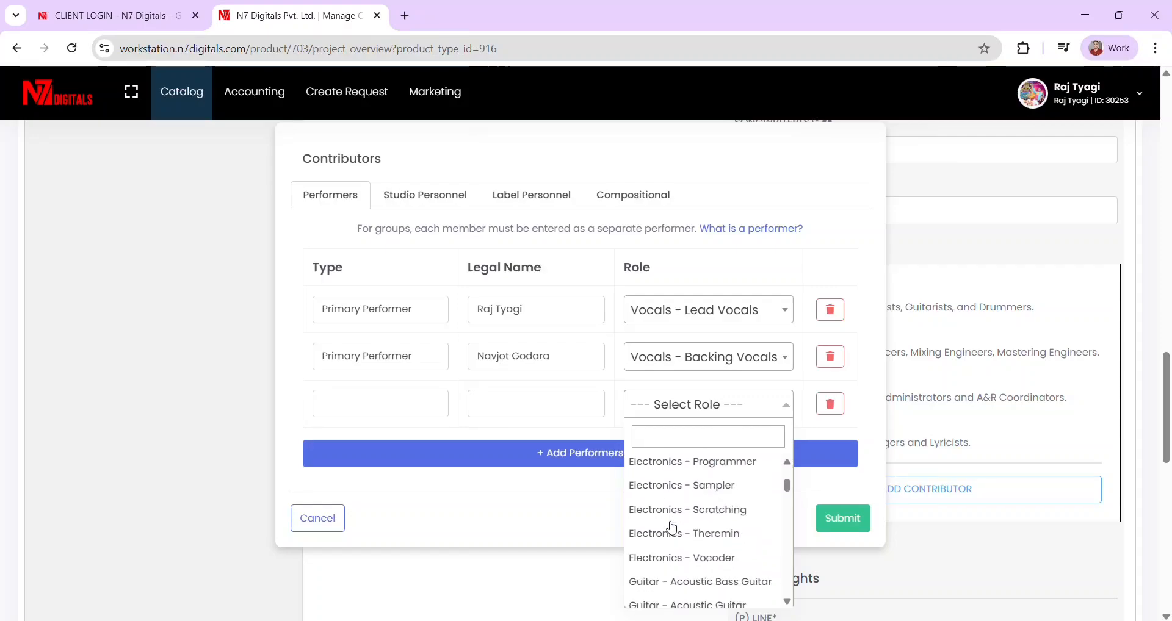
scroll(671, 526, "down", 3)
left_click(829, 404)
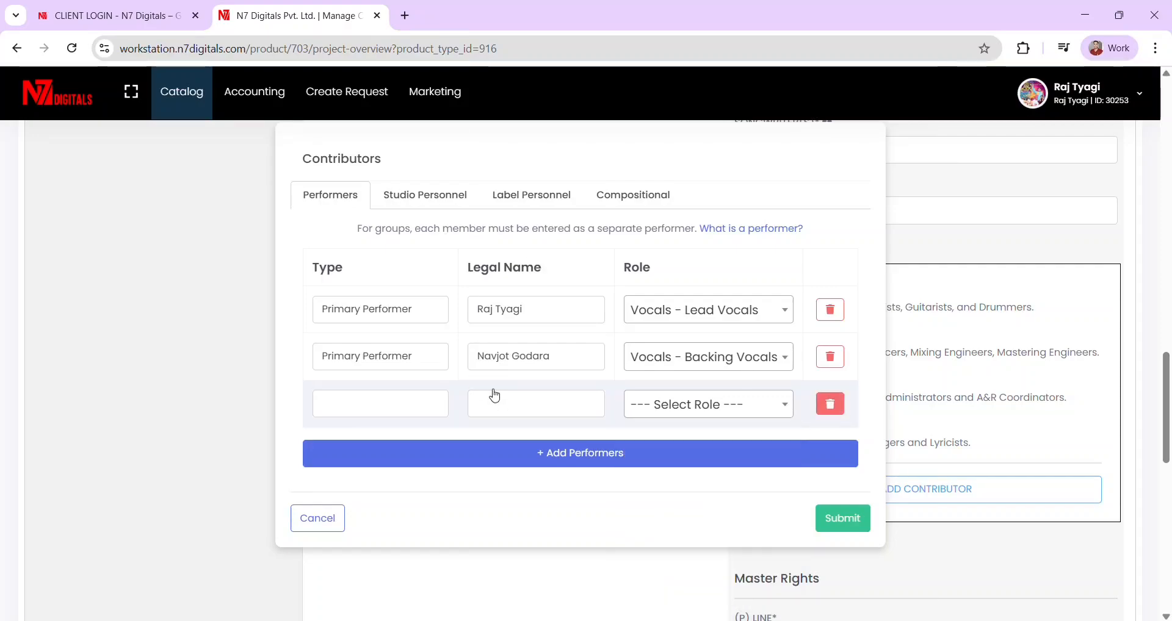
- Browse the Studio Personnel and Label Personnel role lists before moving to Compositional
left_click(421, 199)
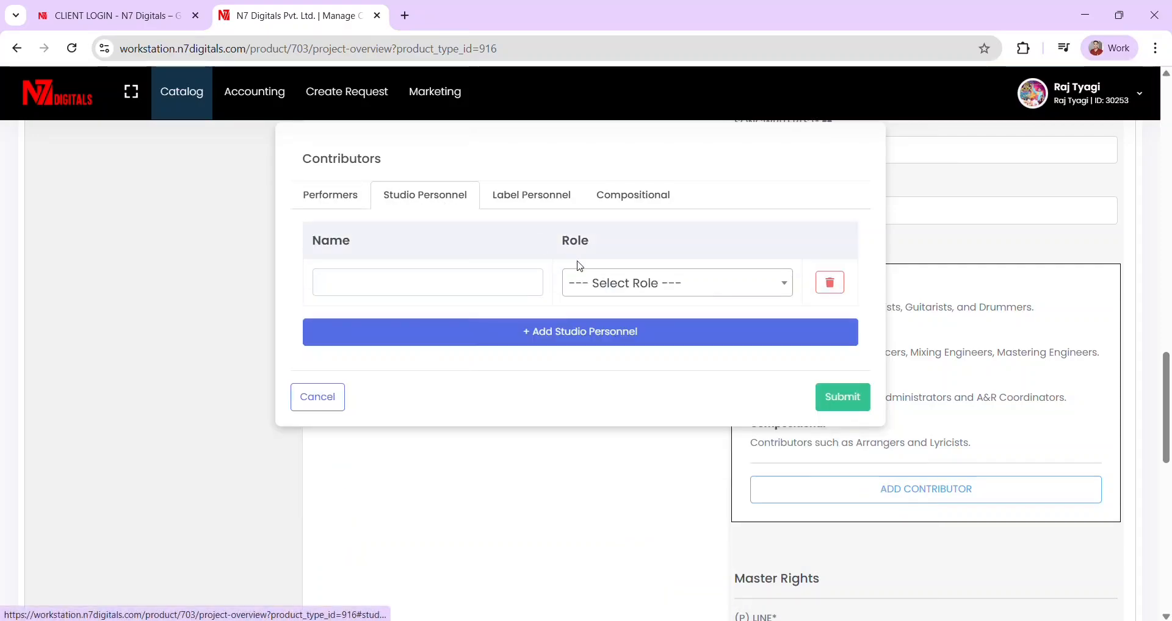
left_click(650, 287)
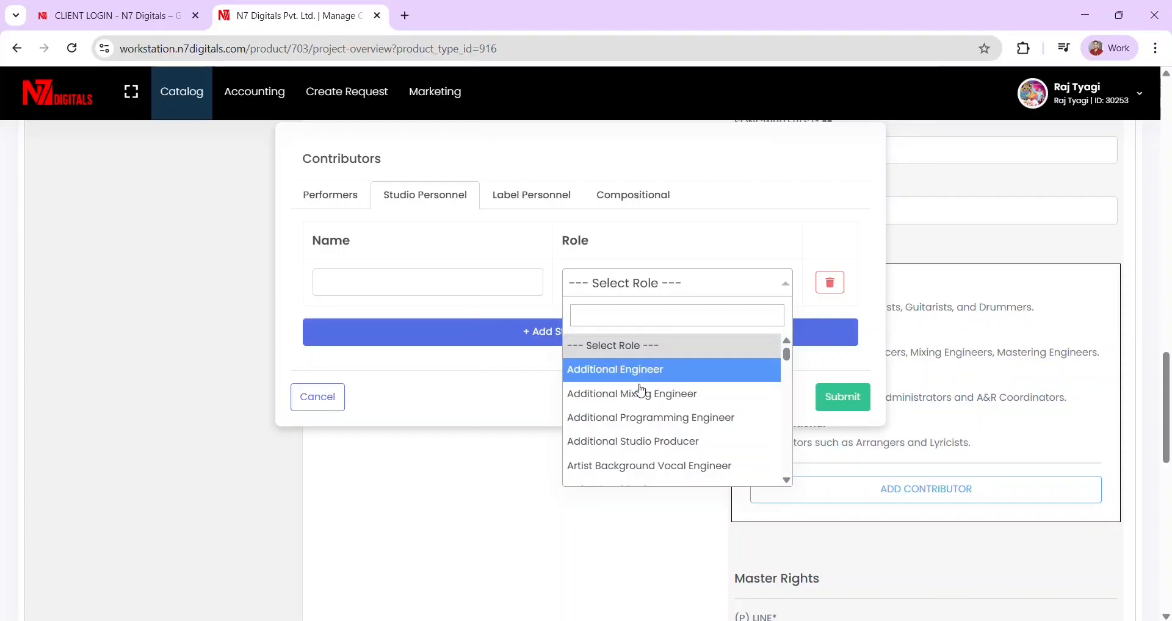
scroll(671, 402, "down", 4)
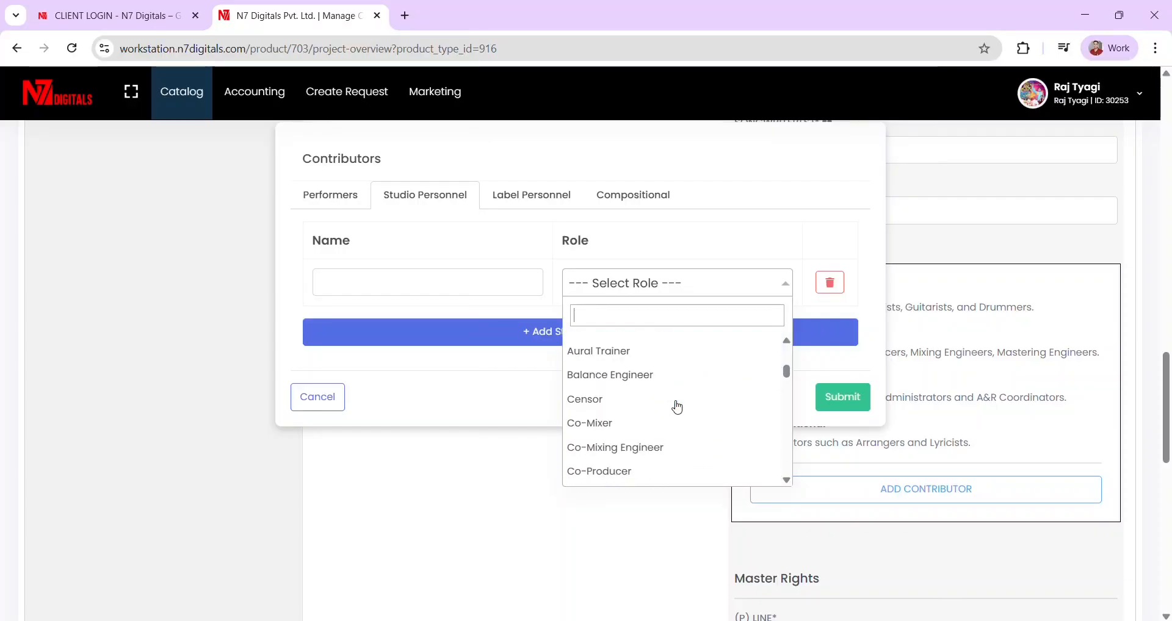
scroll(676, 406, "down", 6)
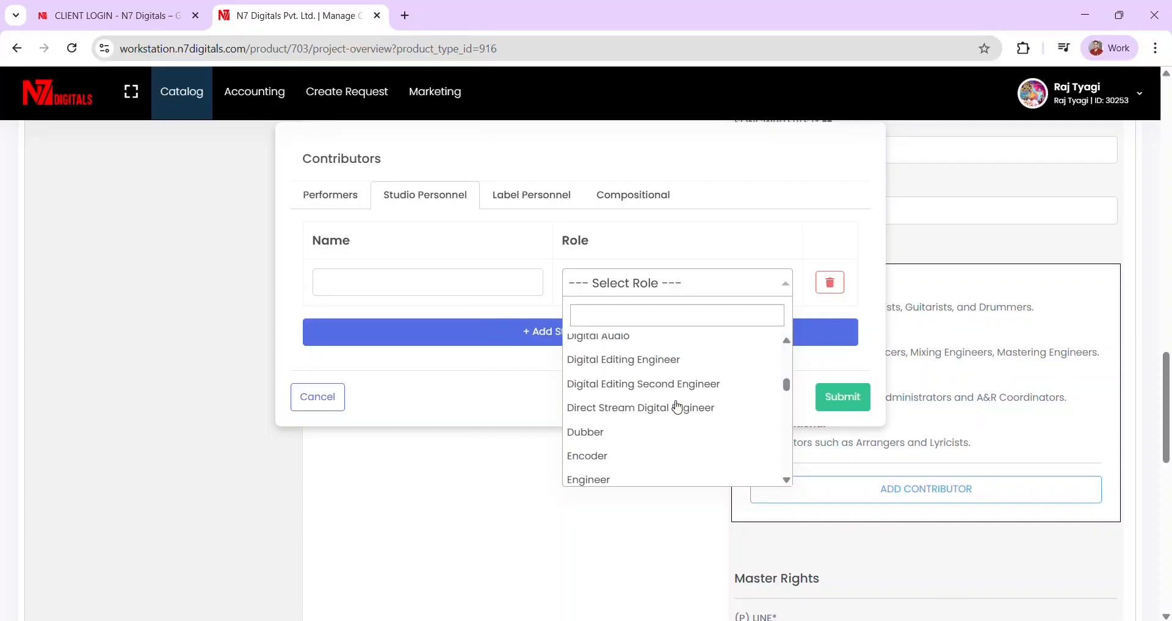
left_click(813, 282)
left_click(510, 200)
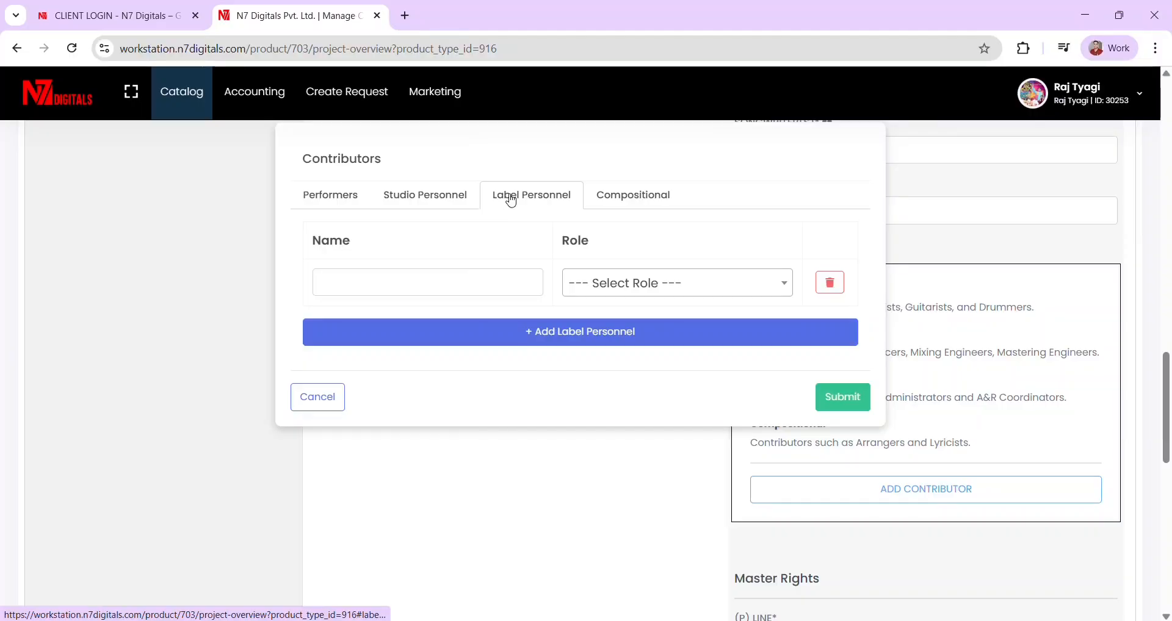
left_click(638, 284)
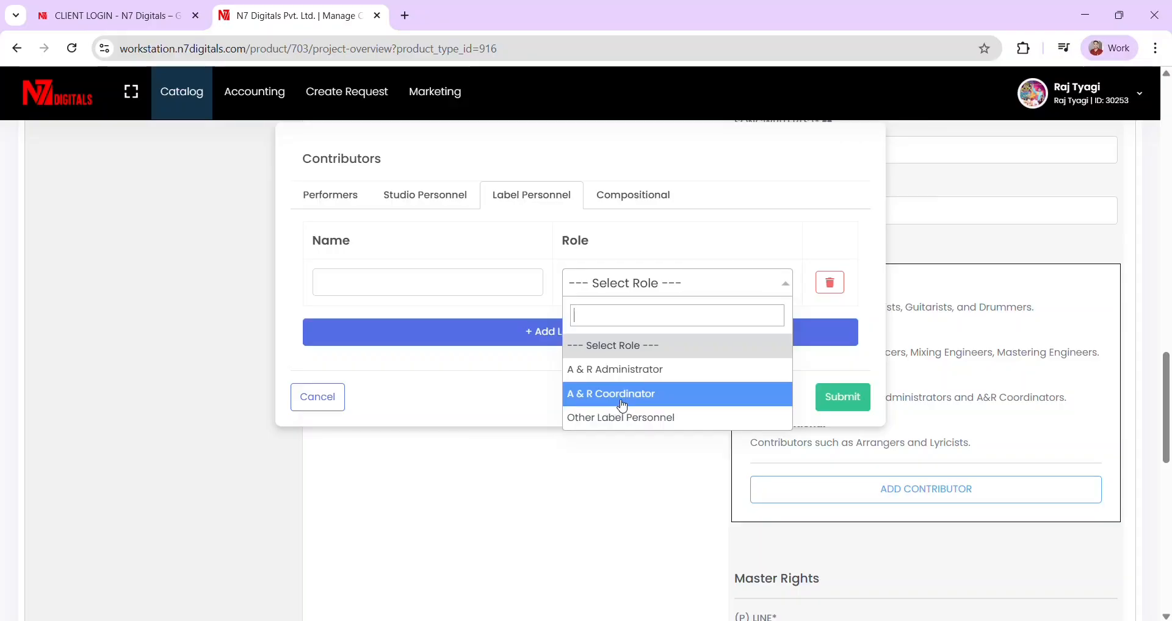
left_click(634, 200)
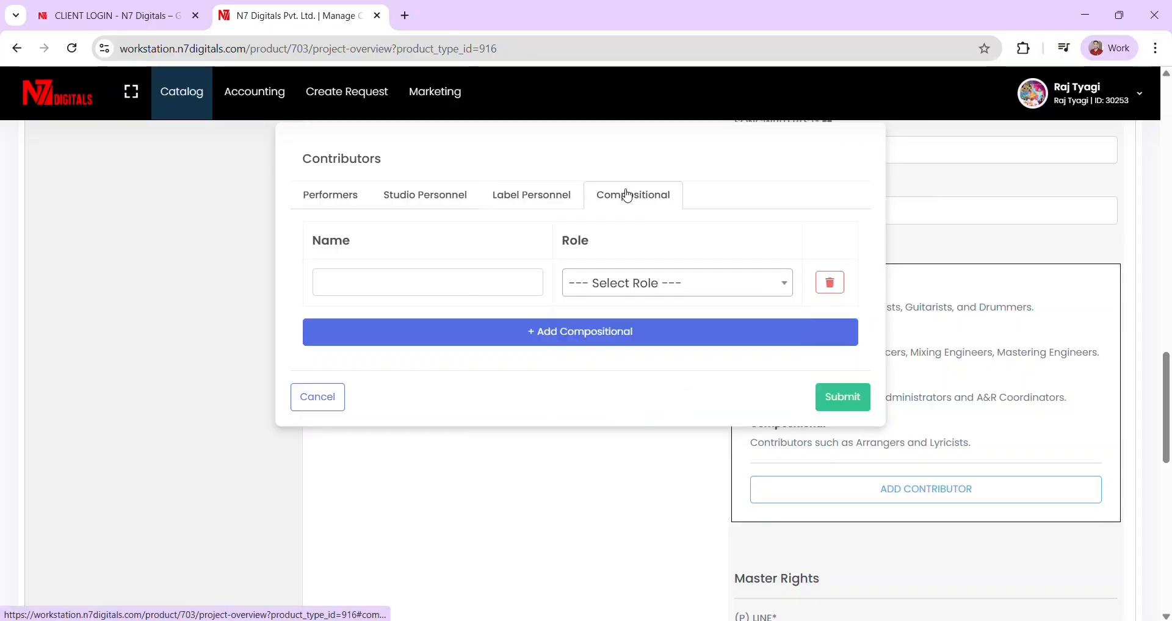
- Create two compositional rows with the roles Lyricist and Music Director
left_click(621, 283)
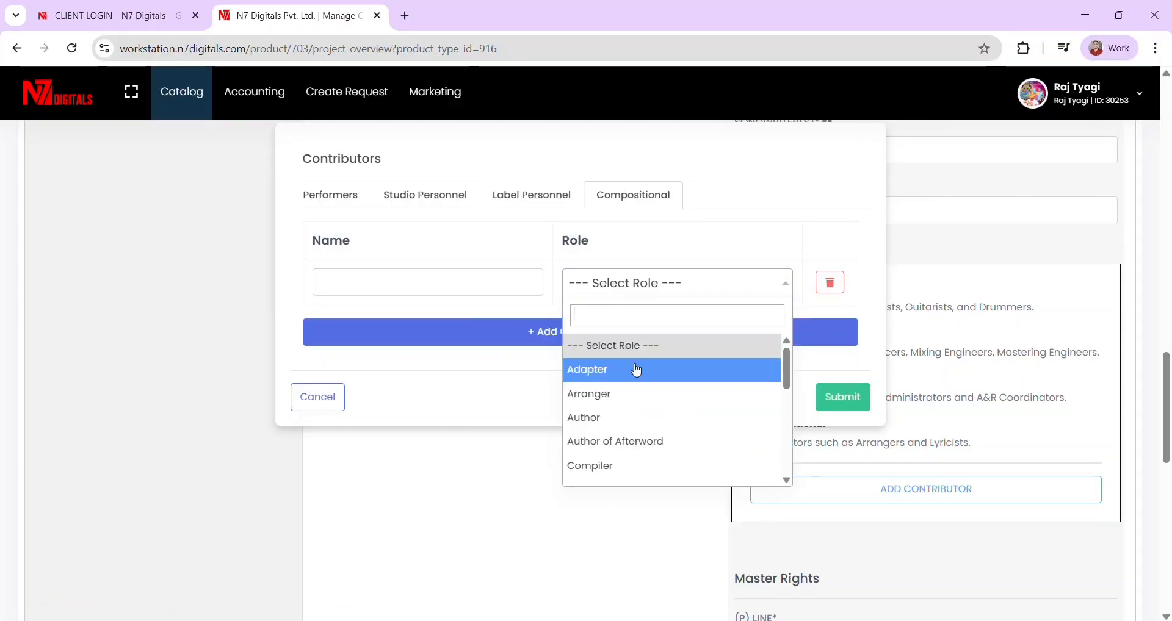
scroll(611, 396, "down", 3)
scroll(614, 404, "down", 2)
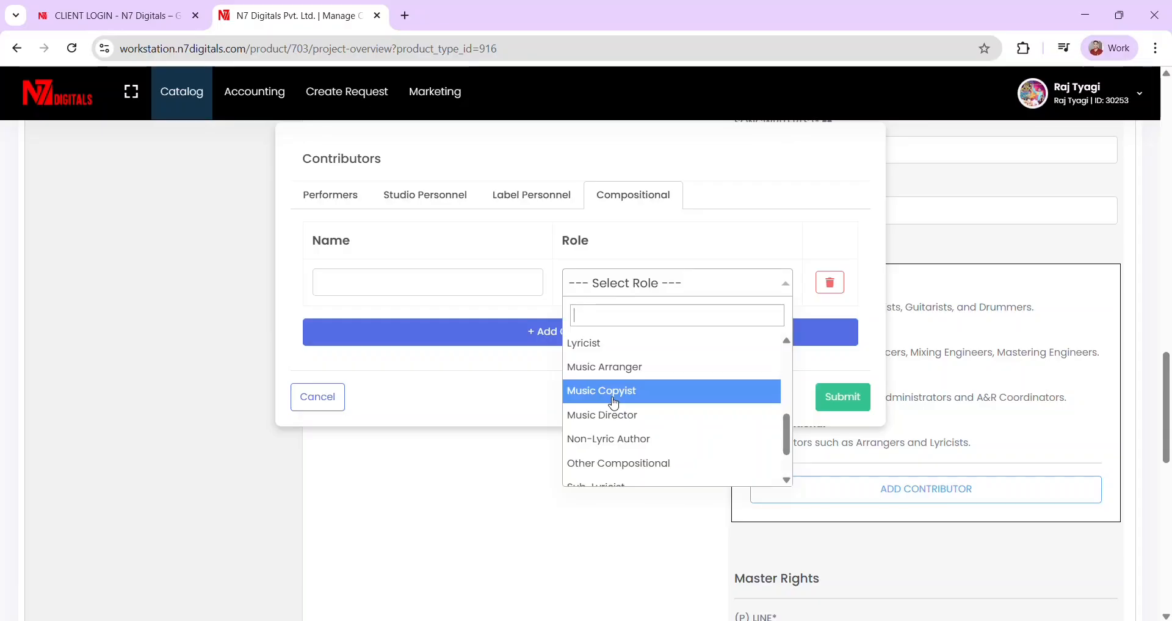
scroll(614, 404, "down", 1)
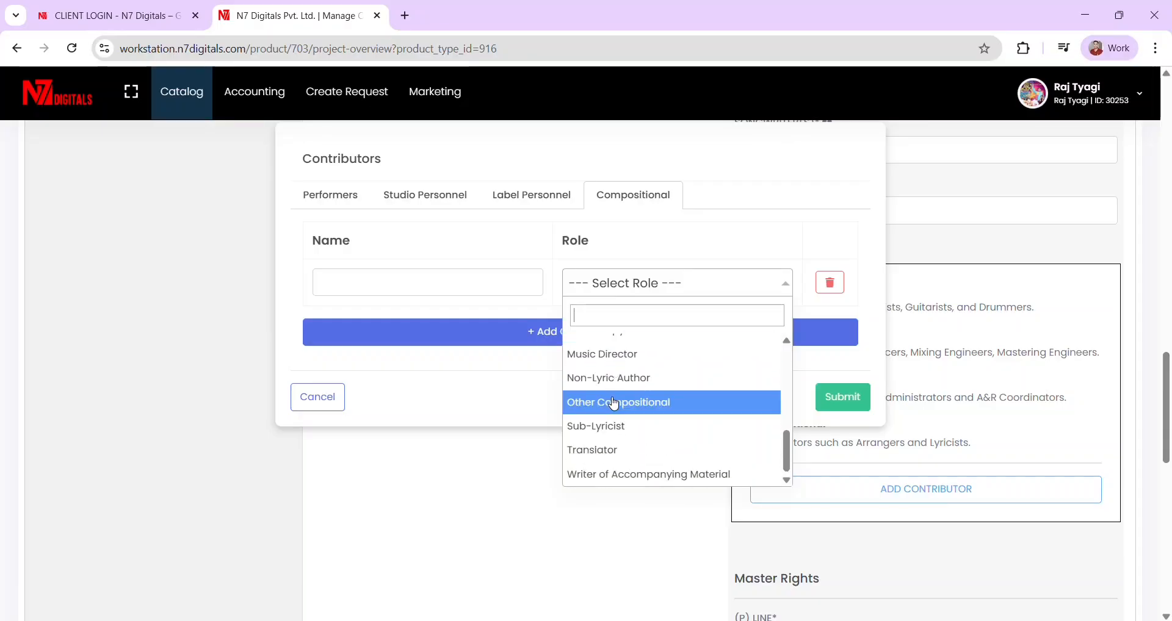
scroll(614, 404, "up", 6)
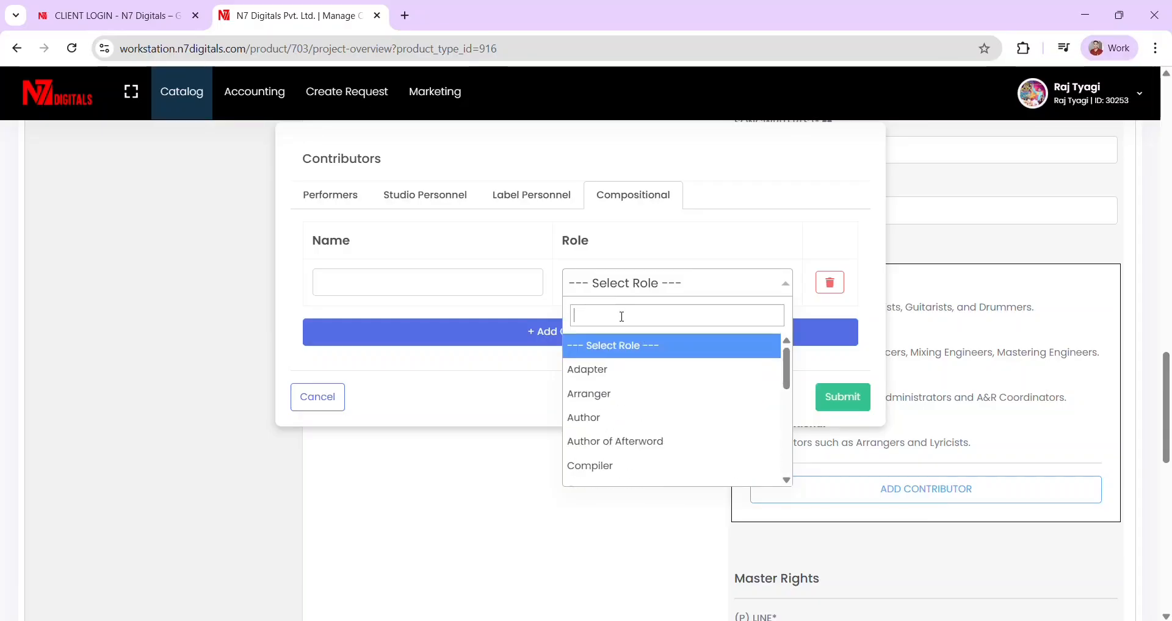
type("lyris")
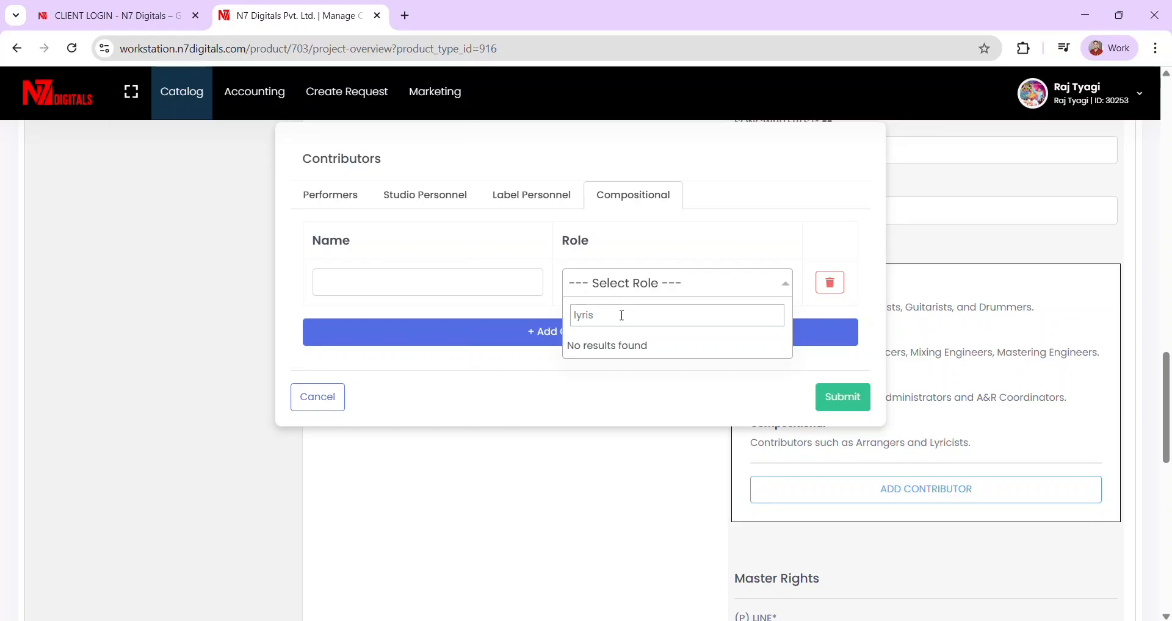
key("BackSpace")
left_click(588, 346)
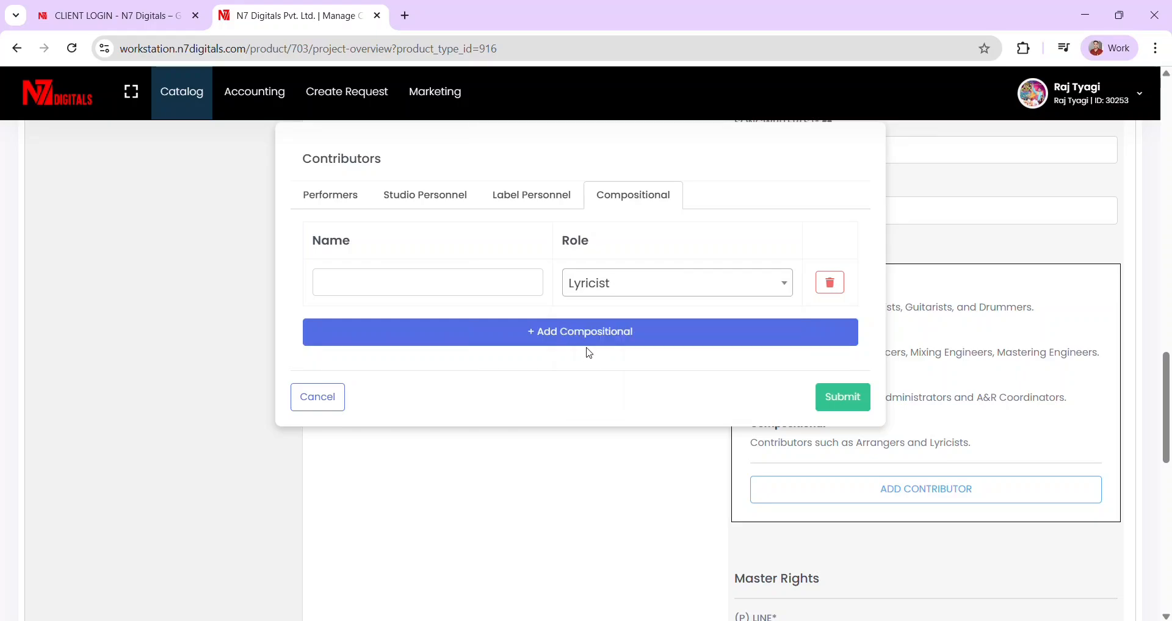
left_click(635, 334)
left_click(618, 325)
type("music")
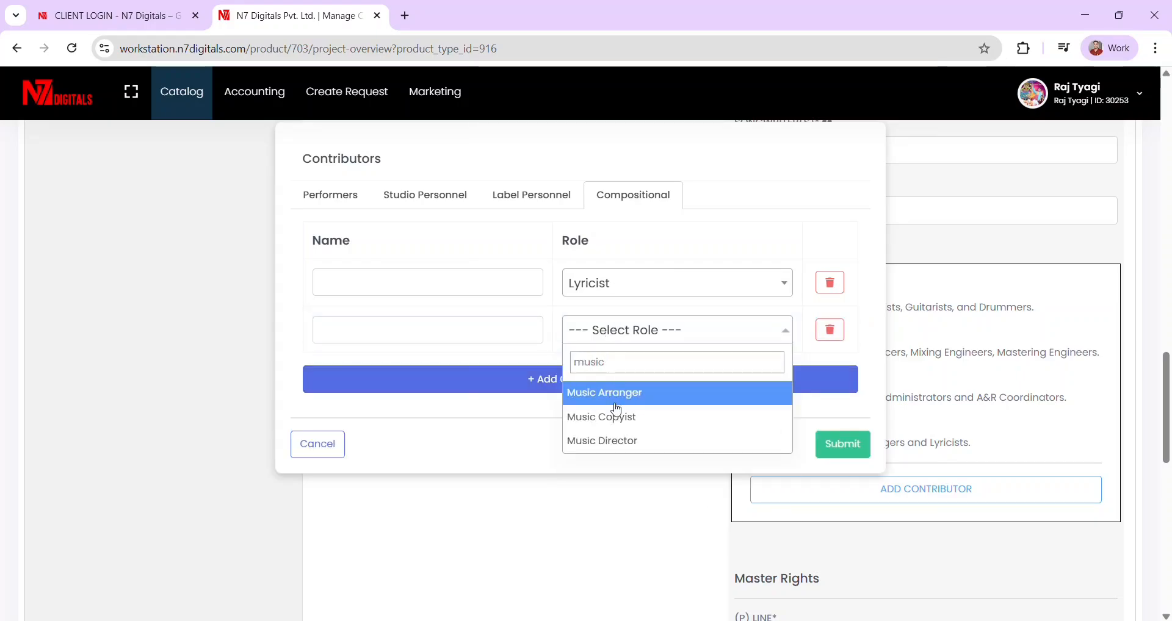
left_click(617, 440)
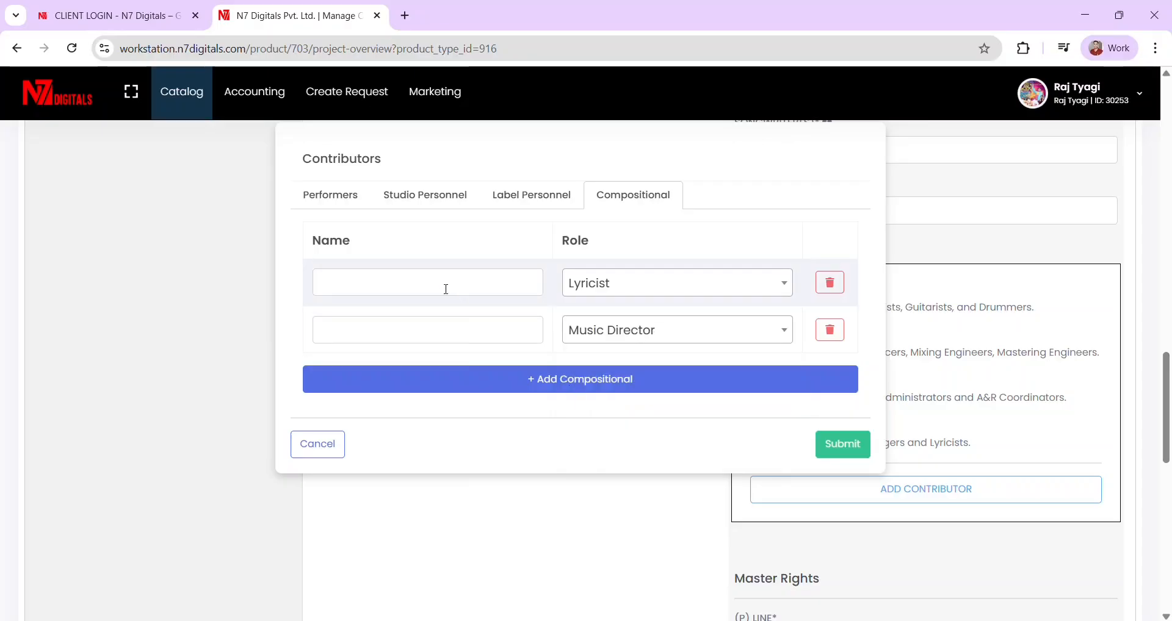
- Enter both compositional contributors' names and submit the contributors
left_click(434, 278)
type("R")
key("Caps_Lock")
left_click(387, 330)
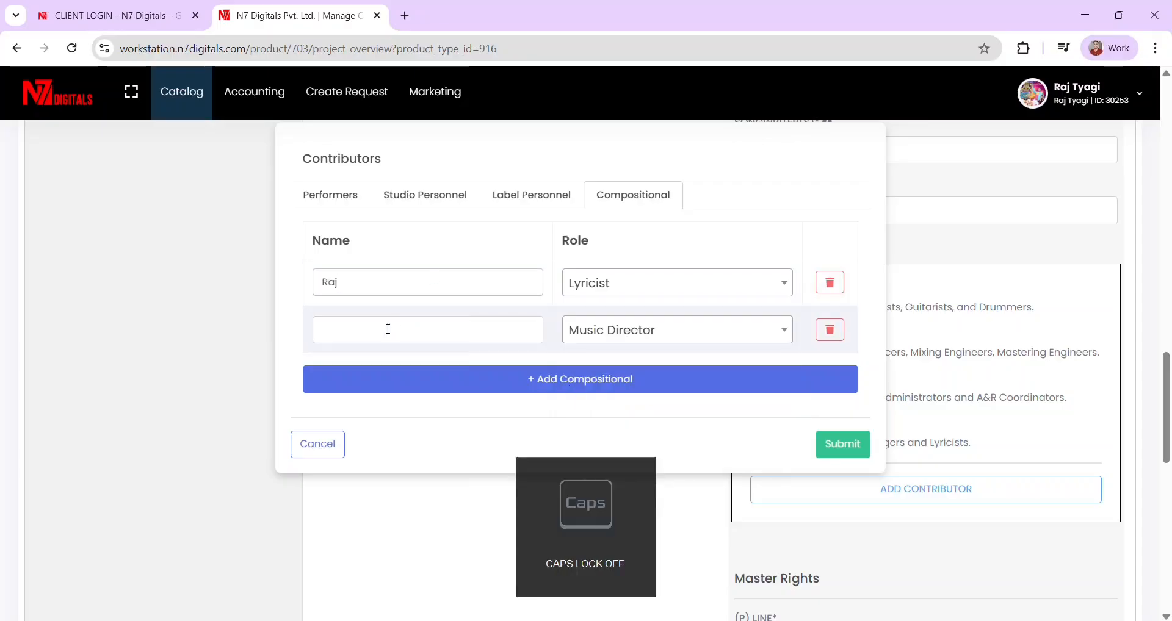
type("Navjot")
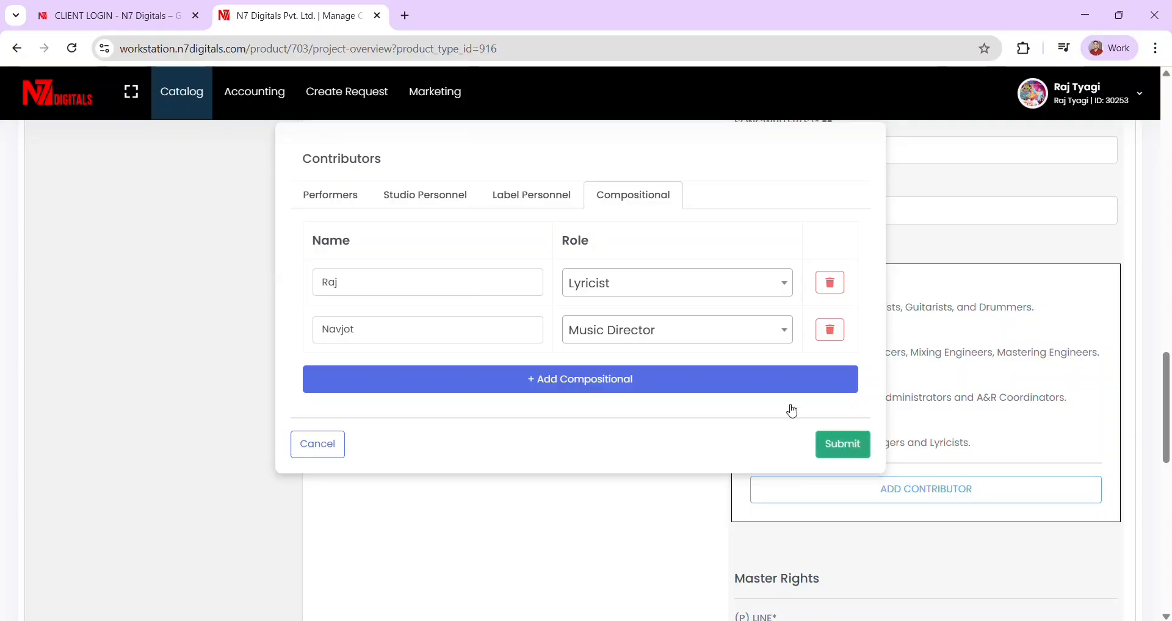
left_click(842, 444)
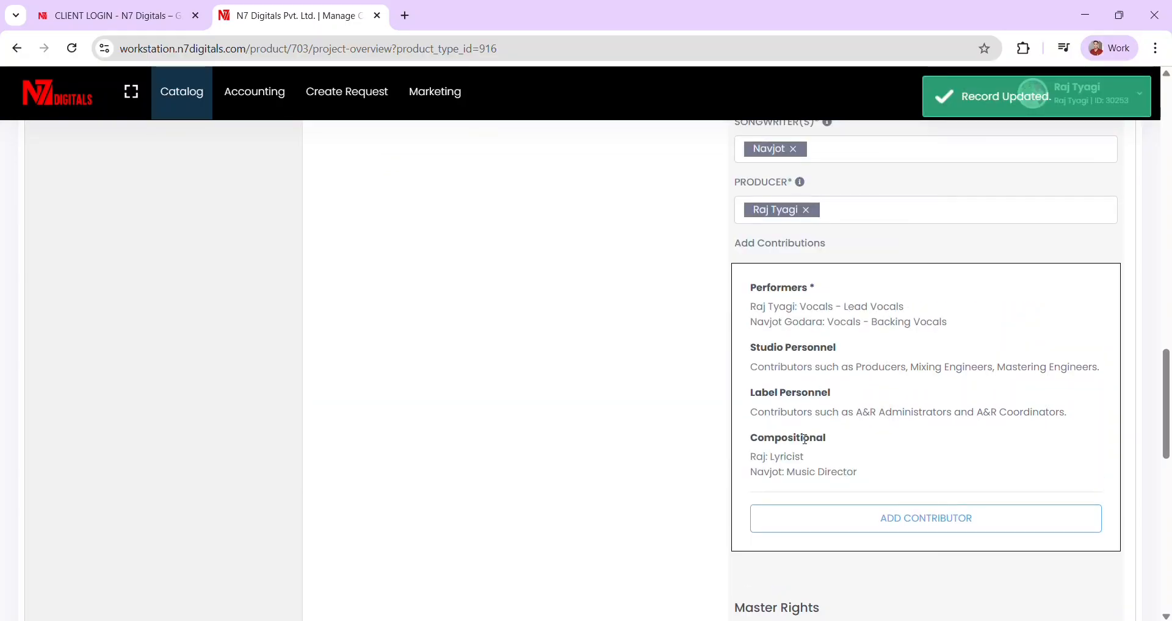
- Fill the (P) line with 2026 followed by the owner's name
scroll(805, 440, "down", 5)
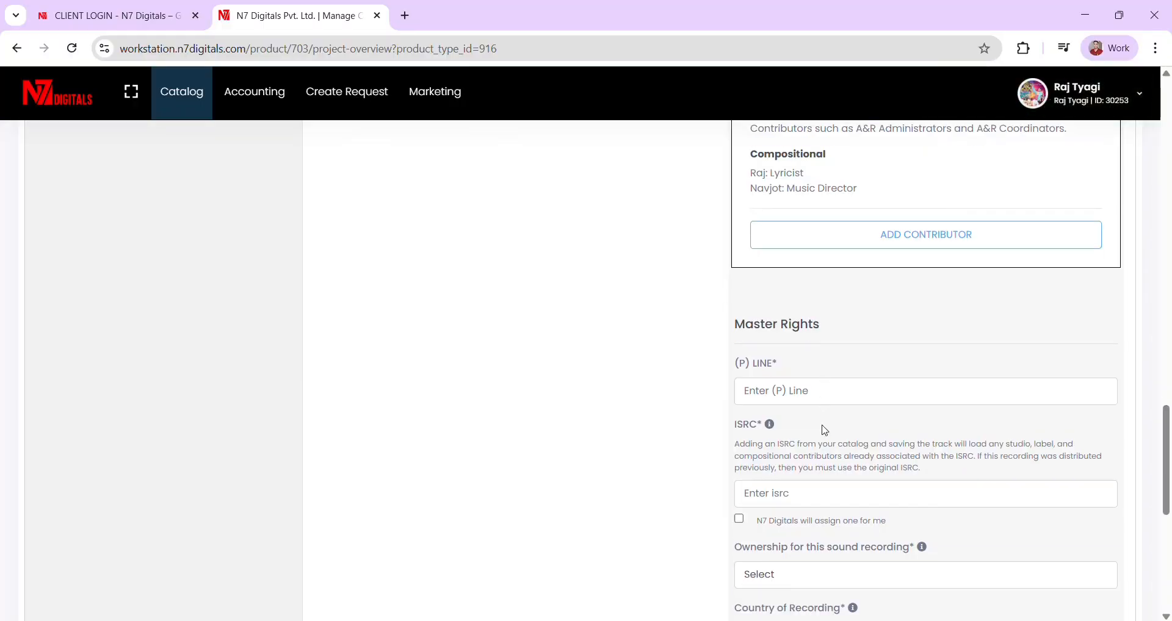
left_click(799, 396)
type("2026")
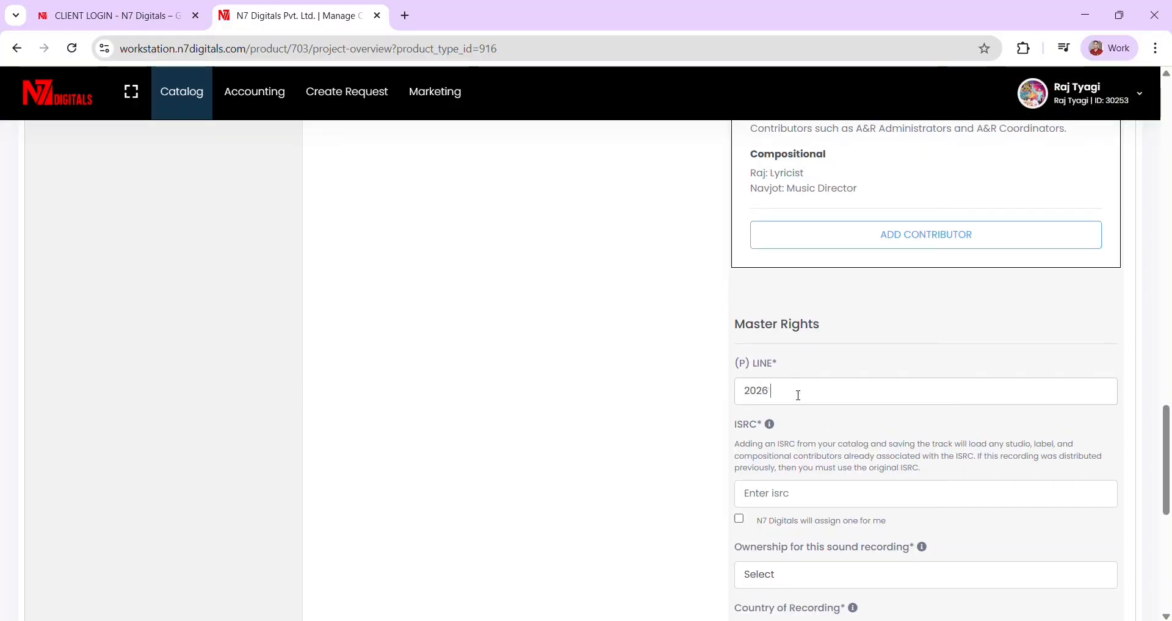
key("Caps_Lock")
type("R")
key("Caps_Lock")
type("aj")
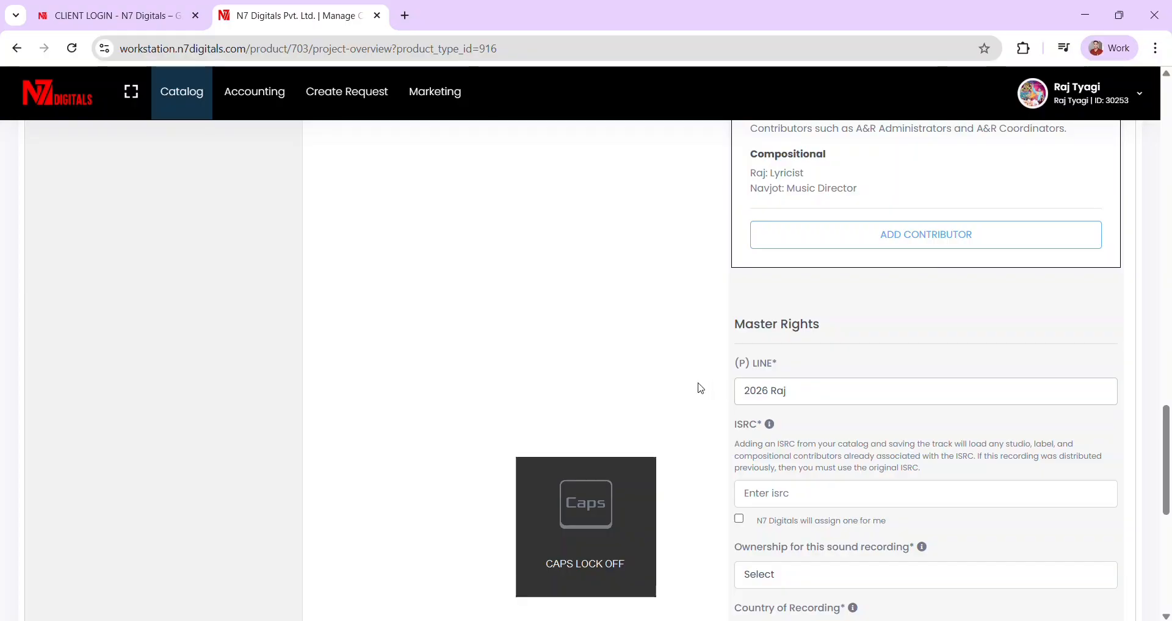
- Tick 'N7 Digitals will assign one for me' under ISRC
scroll(700, 388, "down", 2)
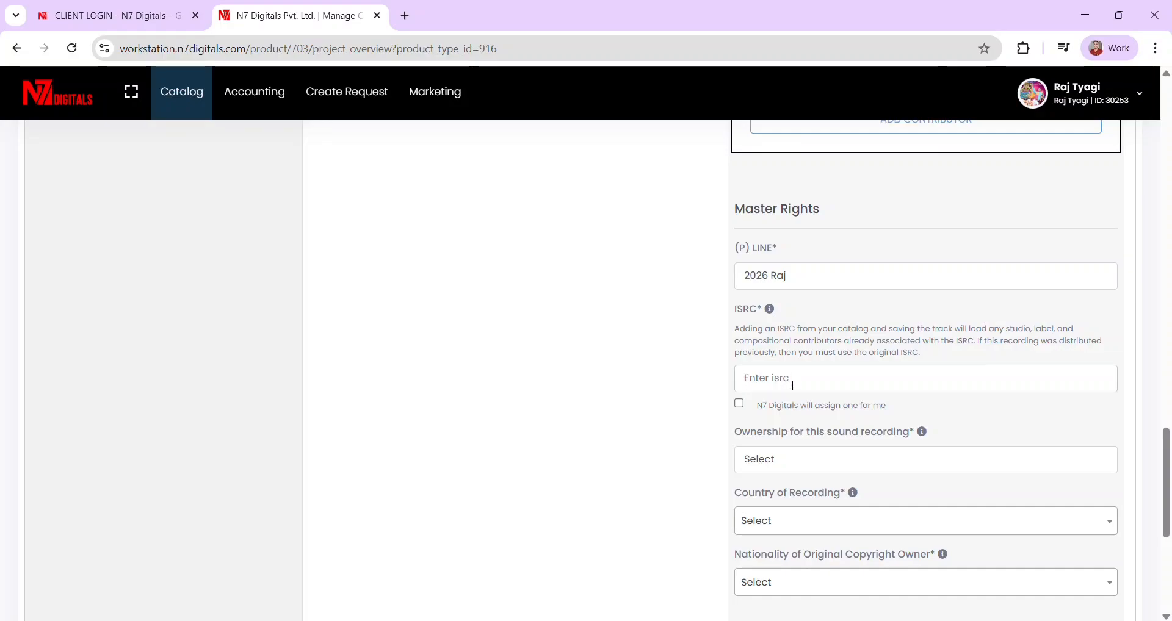
left_click(741, 407)
scroll(806, 407, "down", 2)
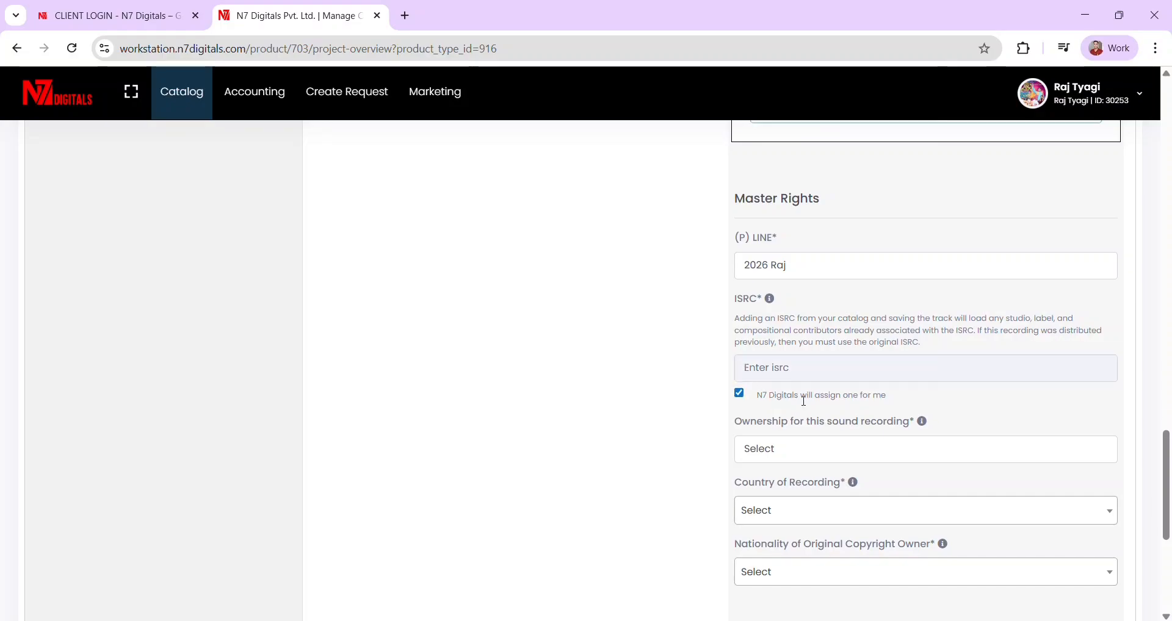
left_click(837, 394)
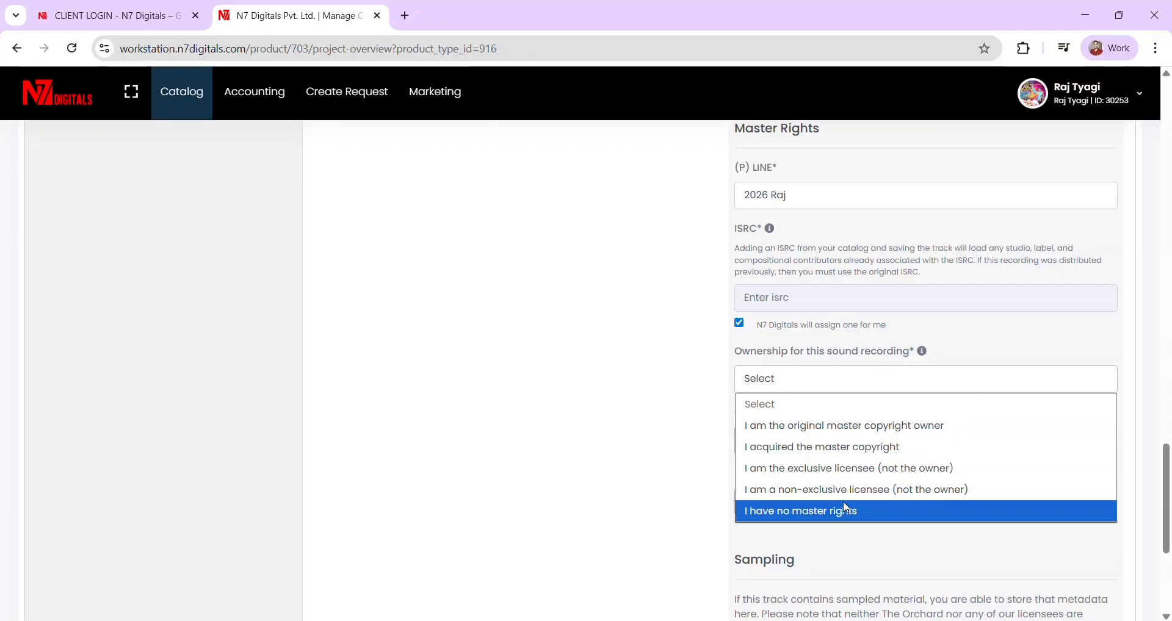
- Declare original master copyright ownership and set Country of Recording to INDIA
left_click(851, 436)
scroll(810, 375, "down", 2)
left_click(783, 361)
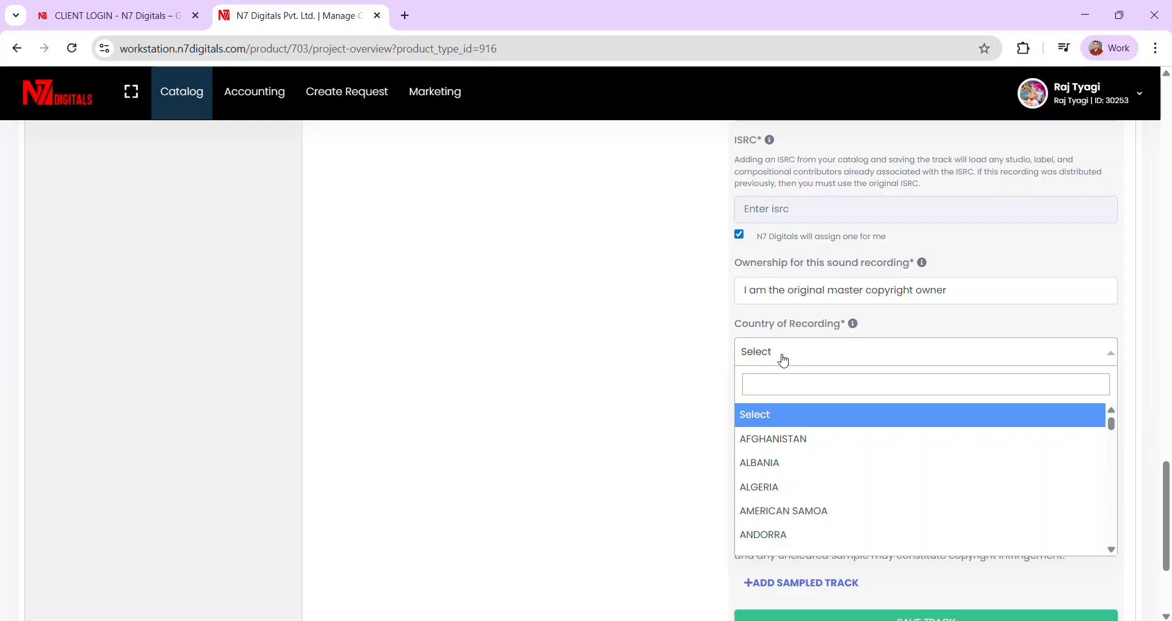
type("india")
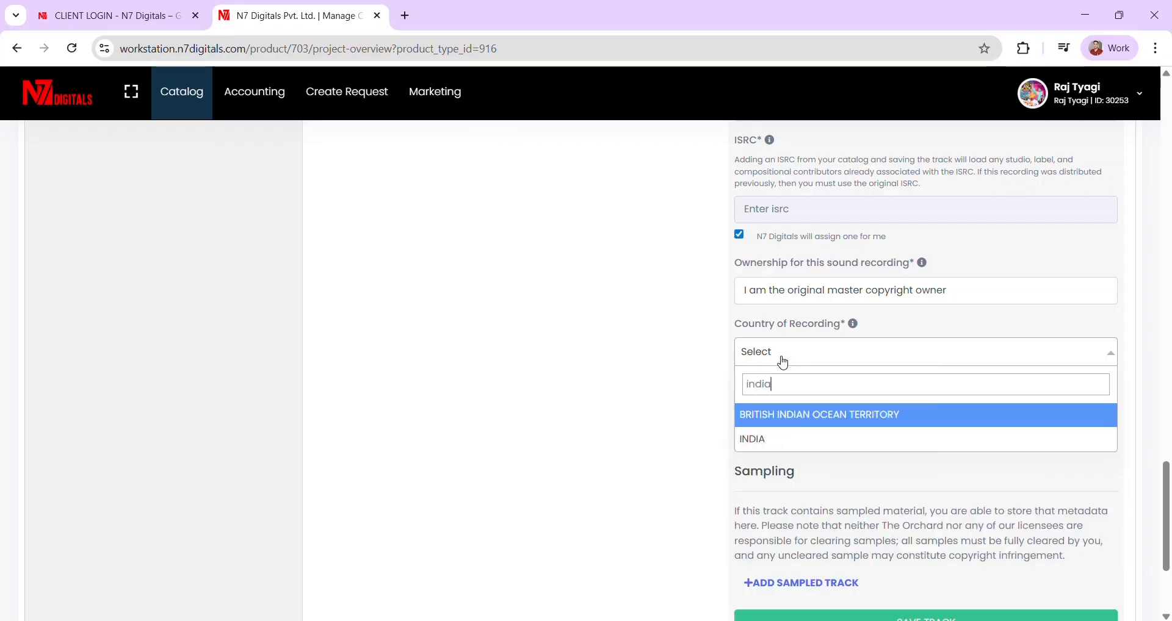
key("Down")
key("Return")
- Set the copyright owner's nationality to INDIA and save Track 1
scroll(836, 397, "down", 1)
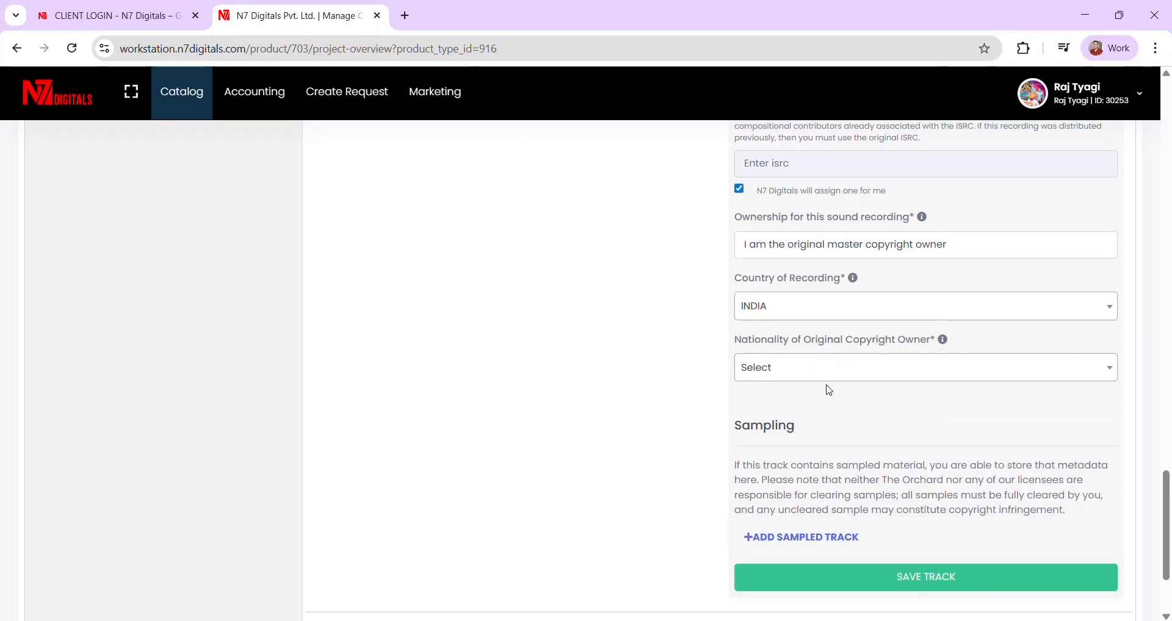
left_click(805, 367)
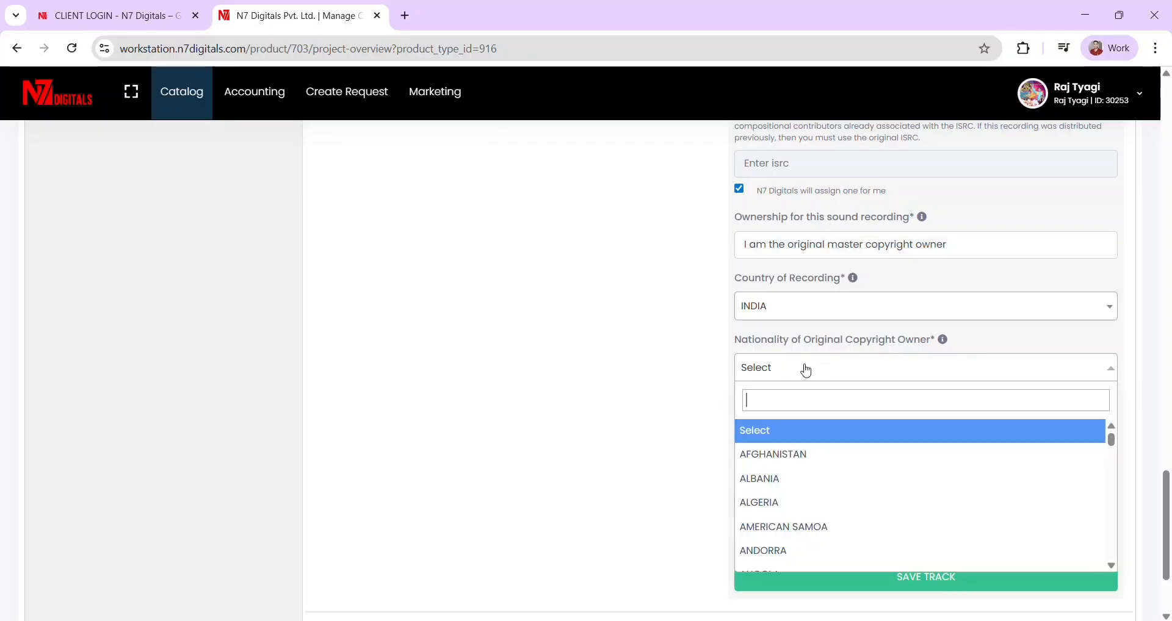
type("indi")
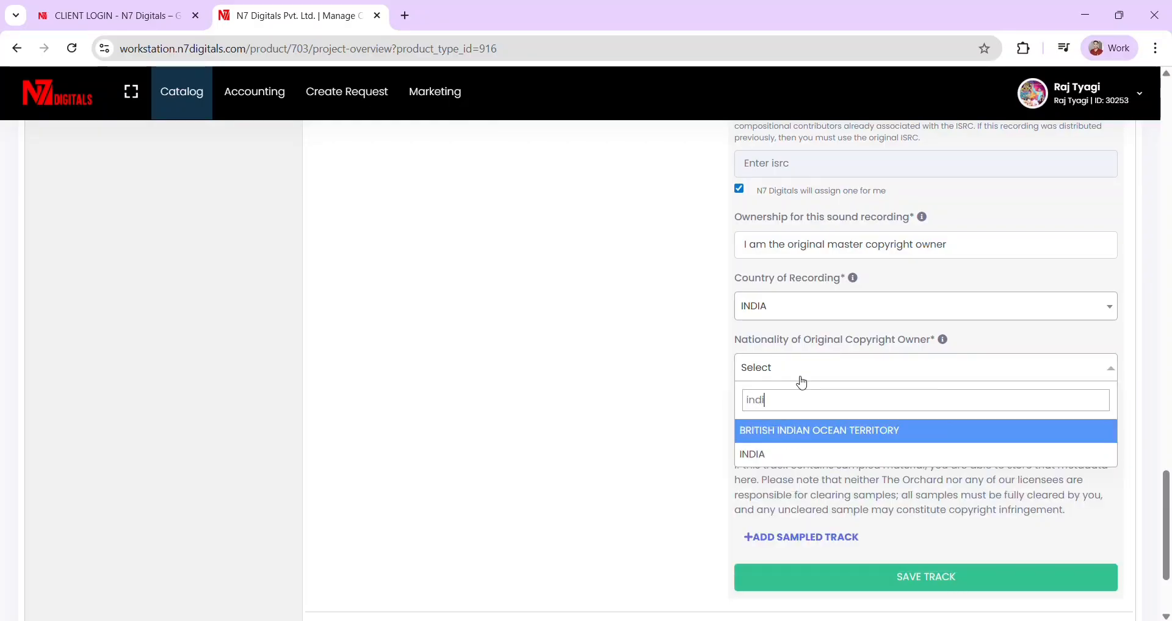
left_click(754, 455)
scroll(824, 451, "up", 2)
scroll(900, 435, "down", 4)
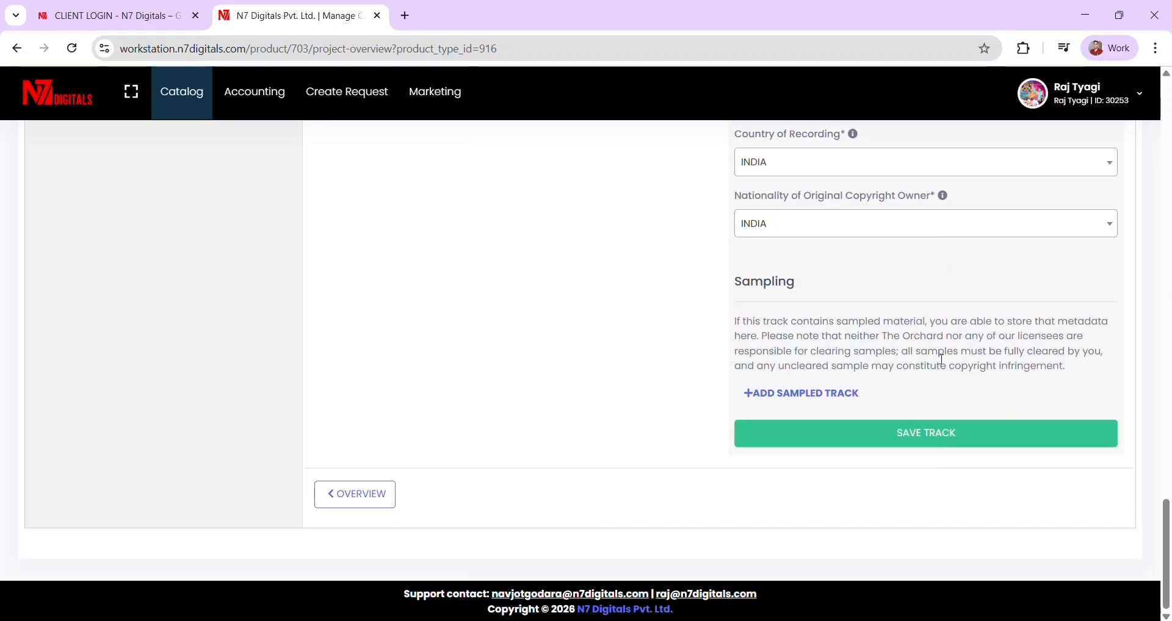
left_click(898, 436)
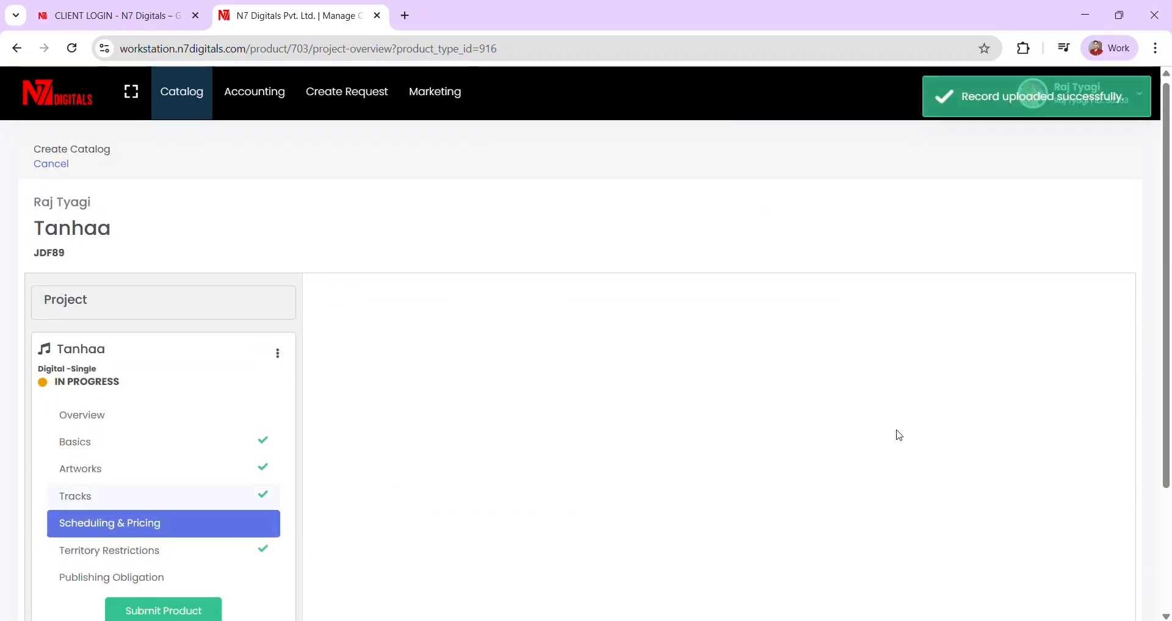
- Set the original release date to 18 January 2026 and save Scheduling & Pricing
scroll(530, 418, "down", 1)
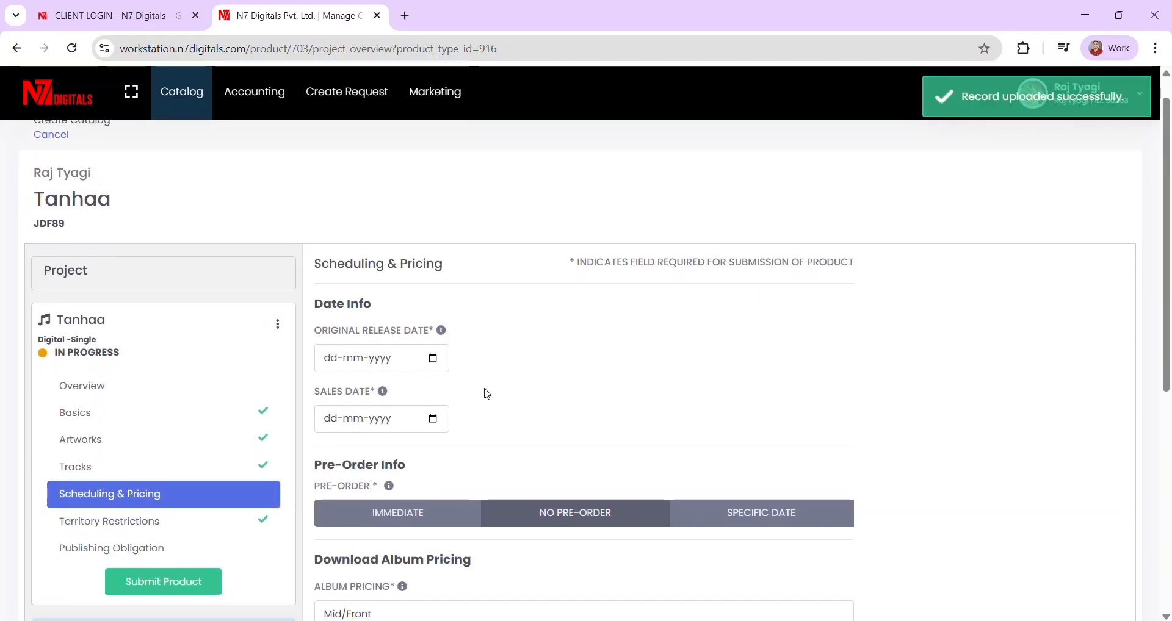
left_click(436, 363)
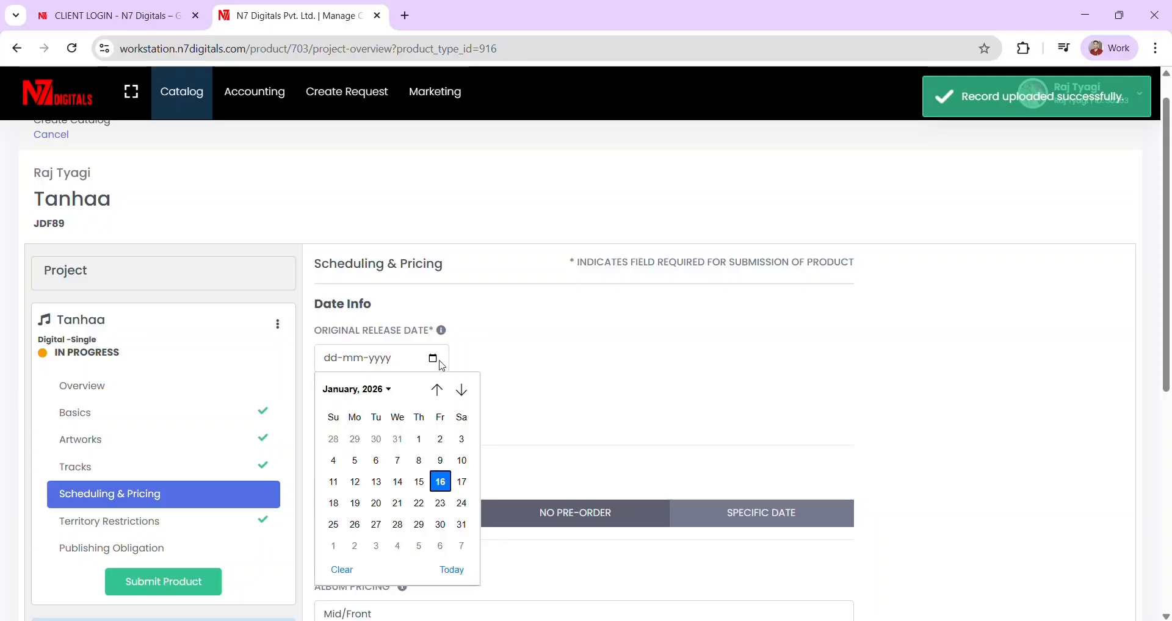
left_click(333, 503)
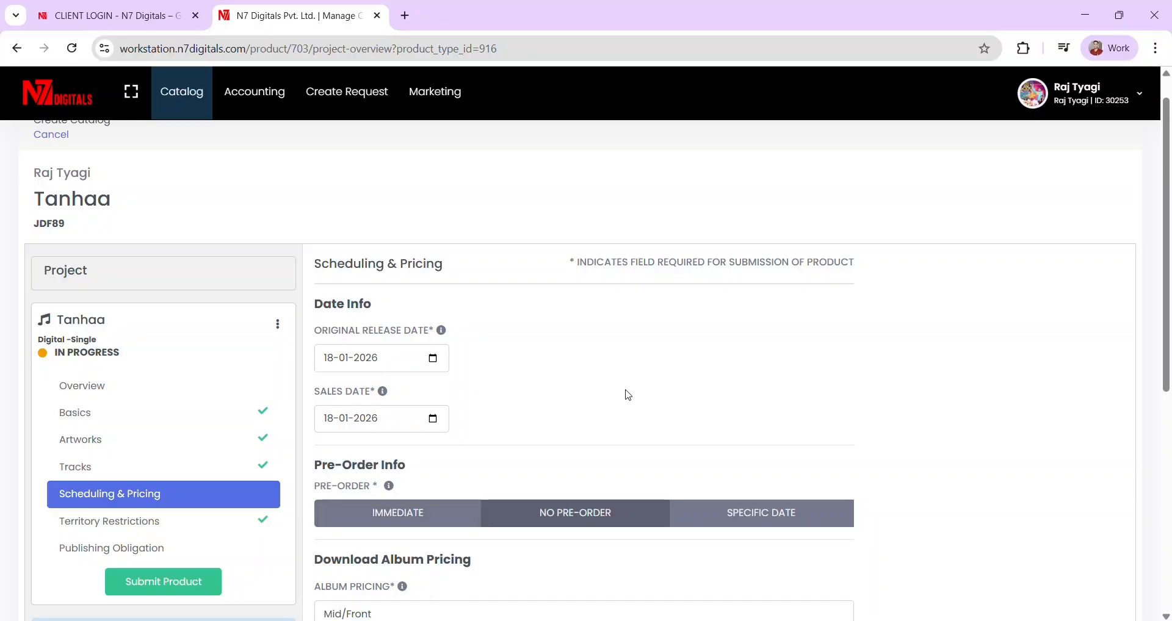
scroll(629, 396, "down", 1)
scroll(552, 340, "down", 5)
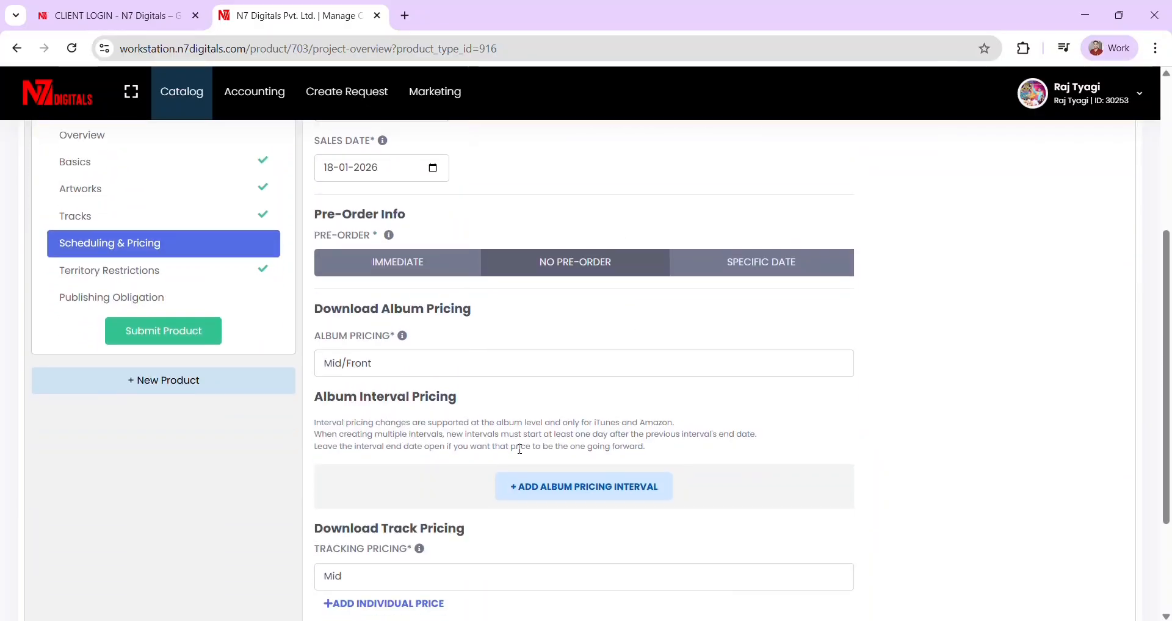
left_click(793, 497)
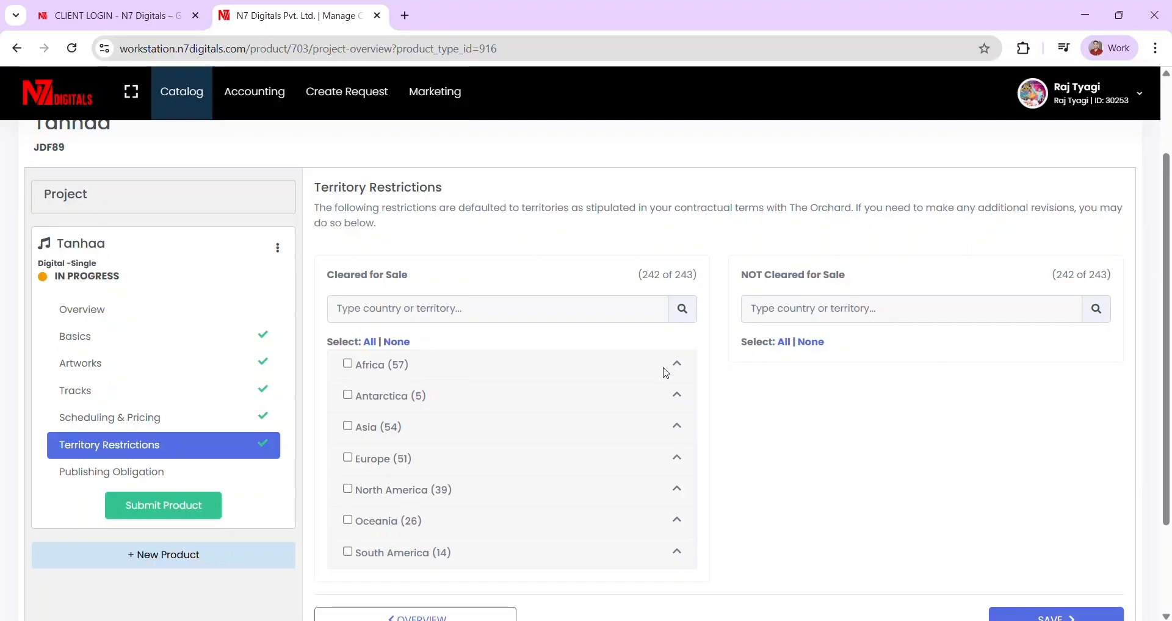
- Save territories, set US publishing to '100% controlled or administered by my label', and save
scroll(550, 405, "down", 1)
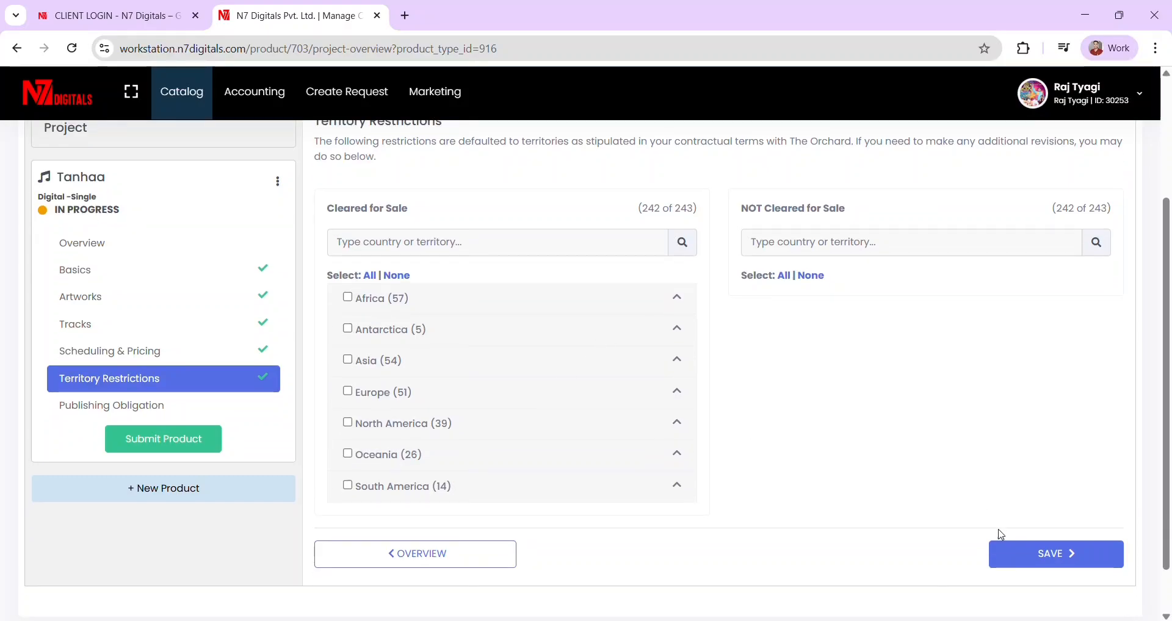
left_click(1027, 554)
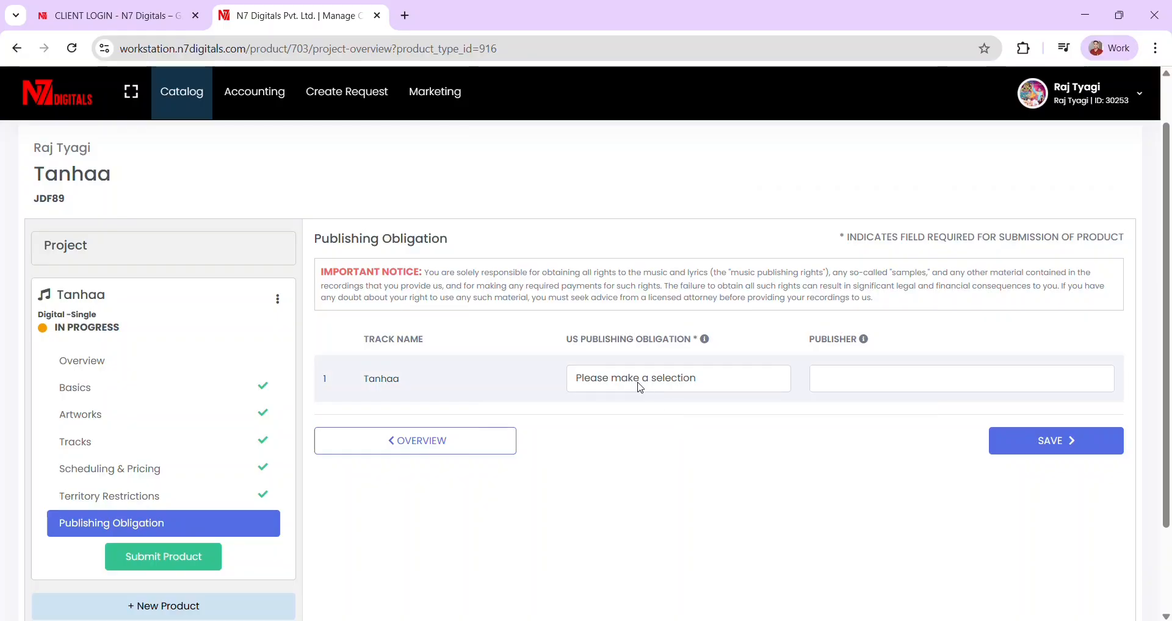
left_click(663, 382)
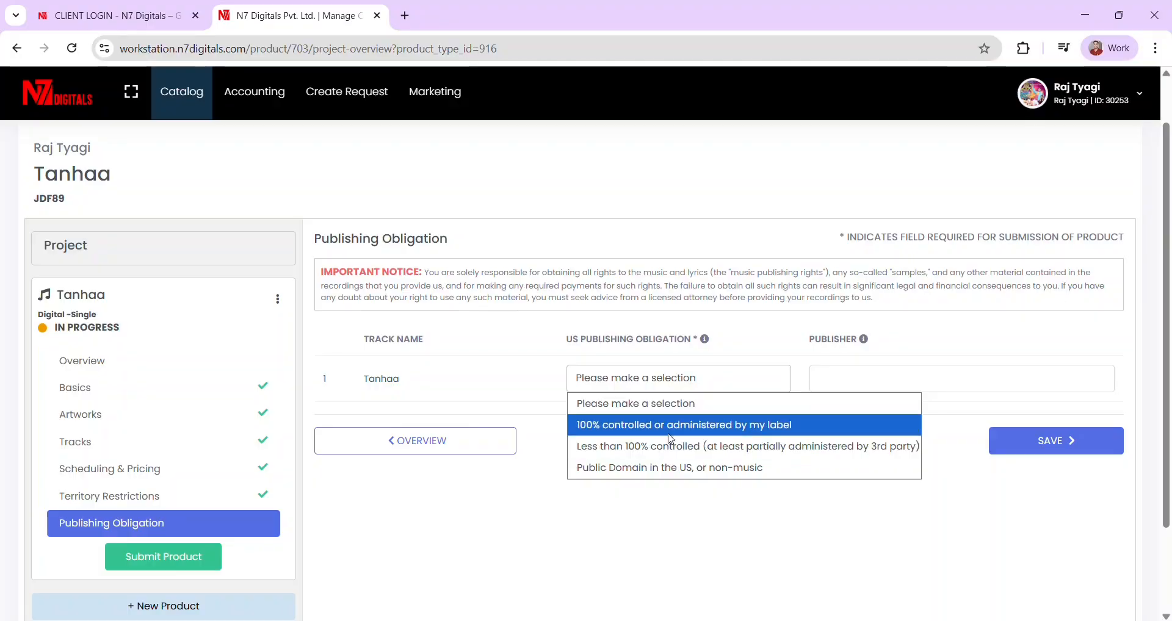
left_click(680, 429)
left_click(864, 387)
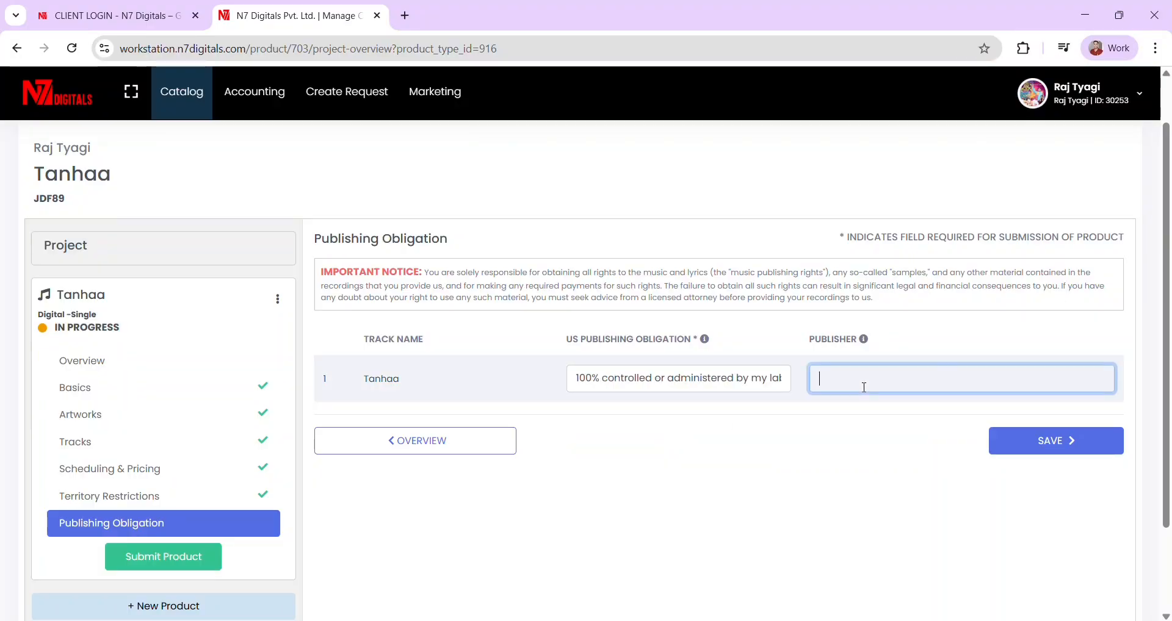
left_click(883, 455)
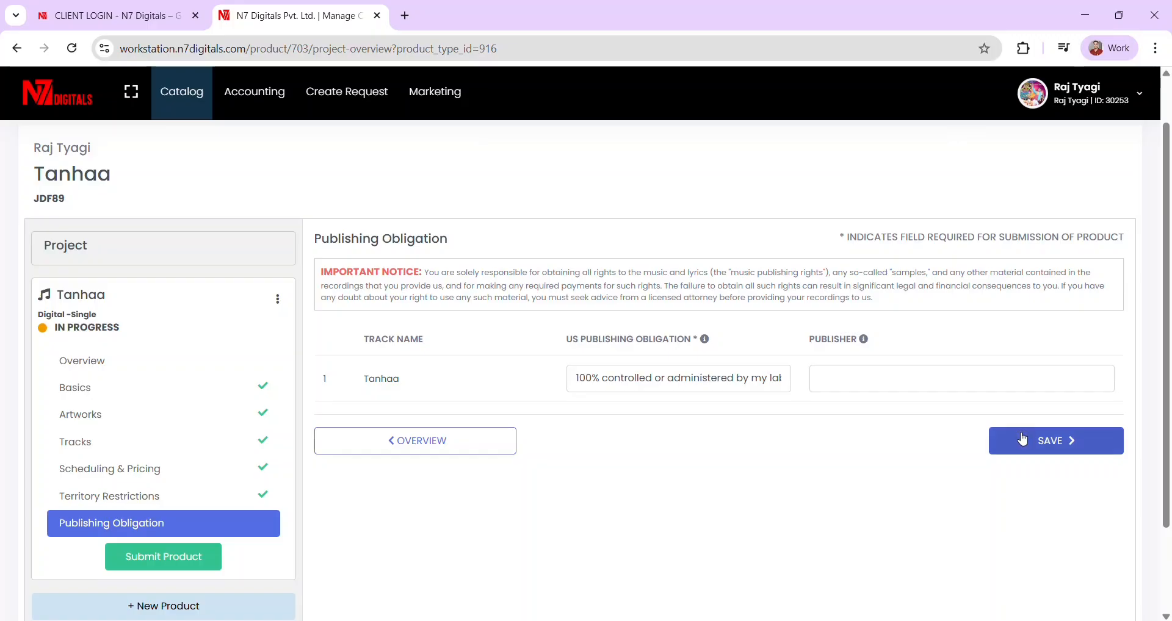
left_click(1023, 439)
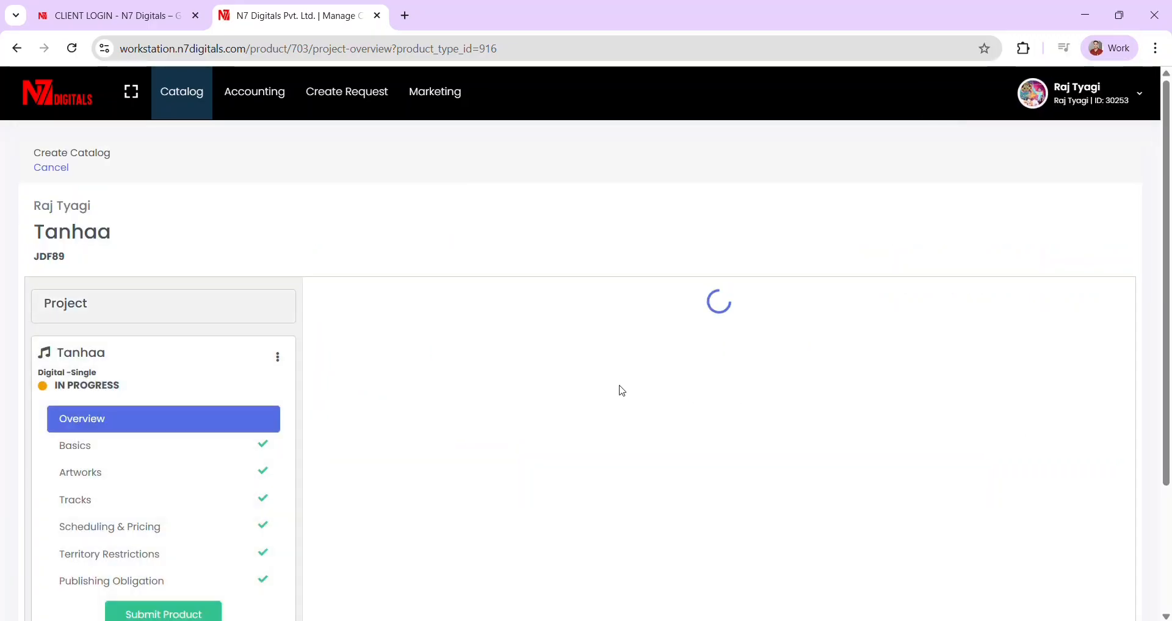
scroll(622, 390, "down", 20)
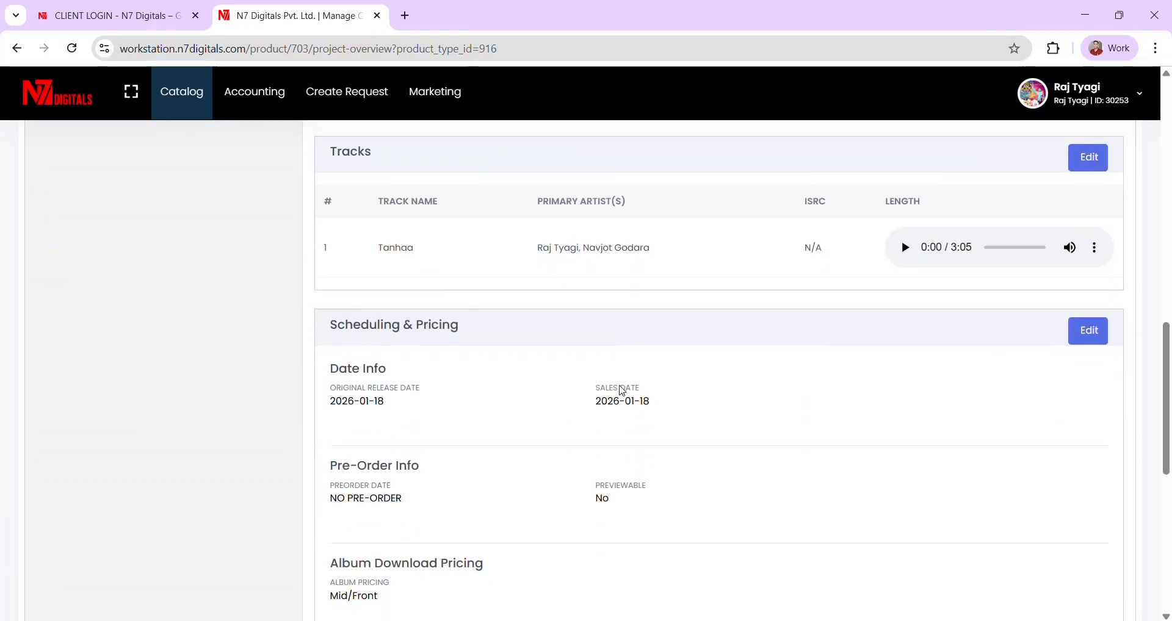
scroll(622, 390, "up", 20)
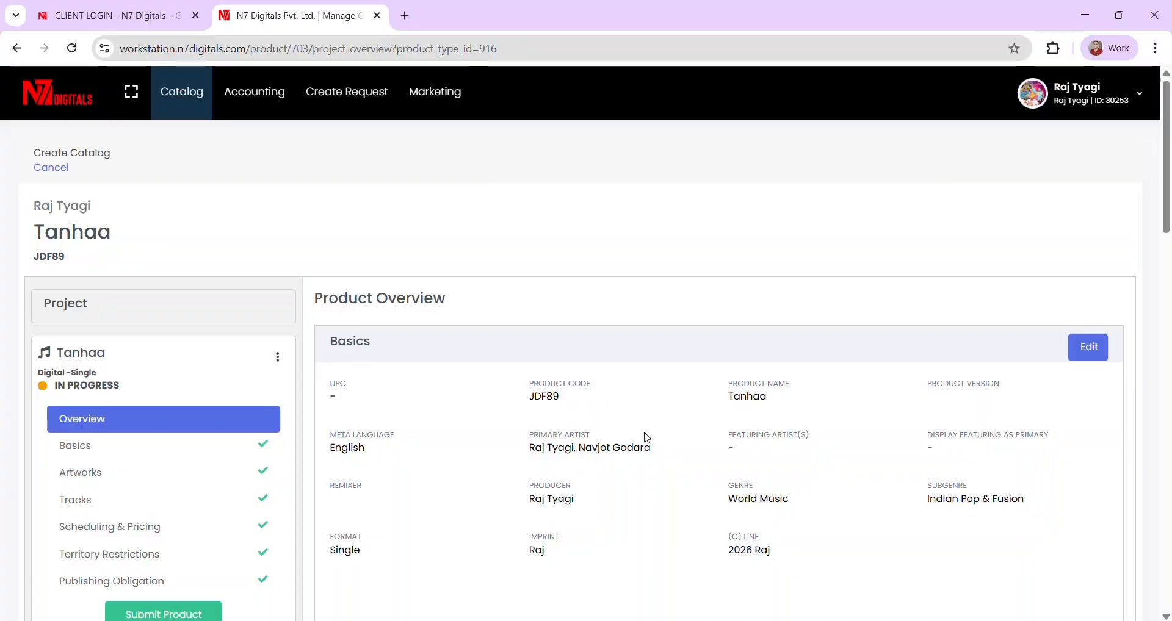
scroll(647, 437, "down", 1)
scroll(656, 447, "up", 1)
scroll(474, 396, "down", 10)
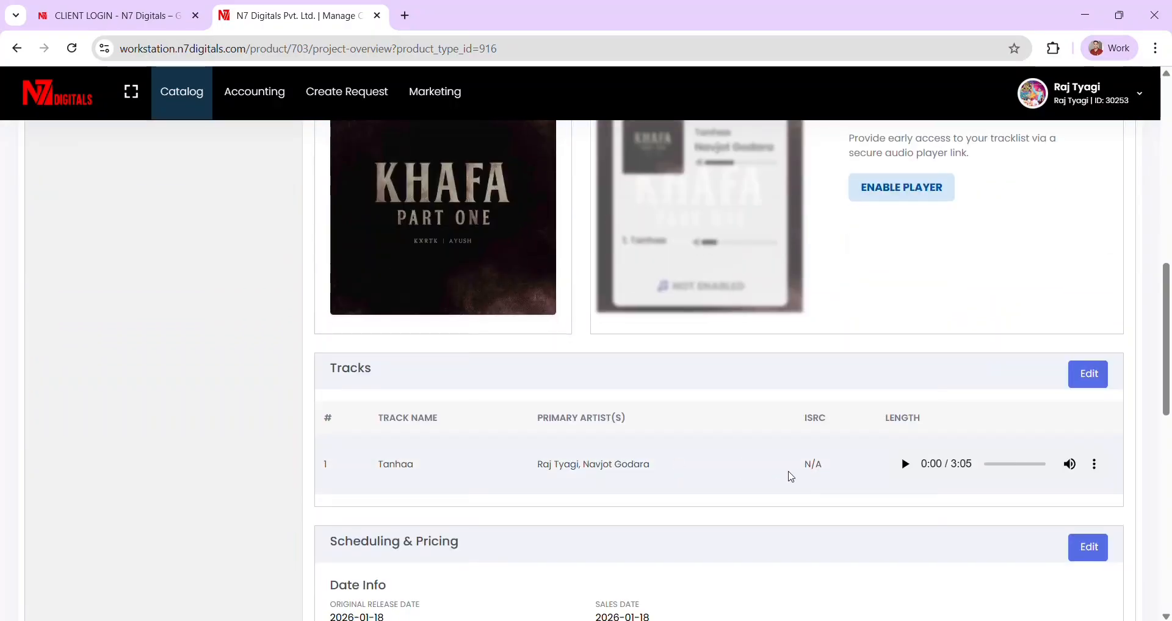
scroll(796, 469, "up", 4)
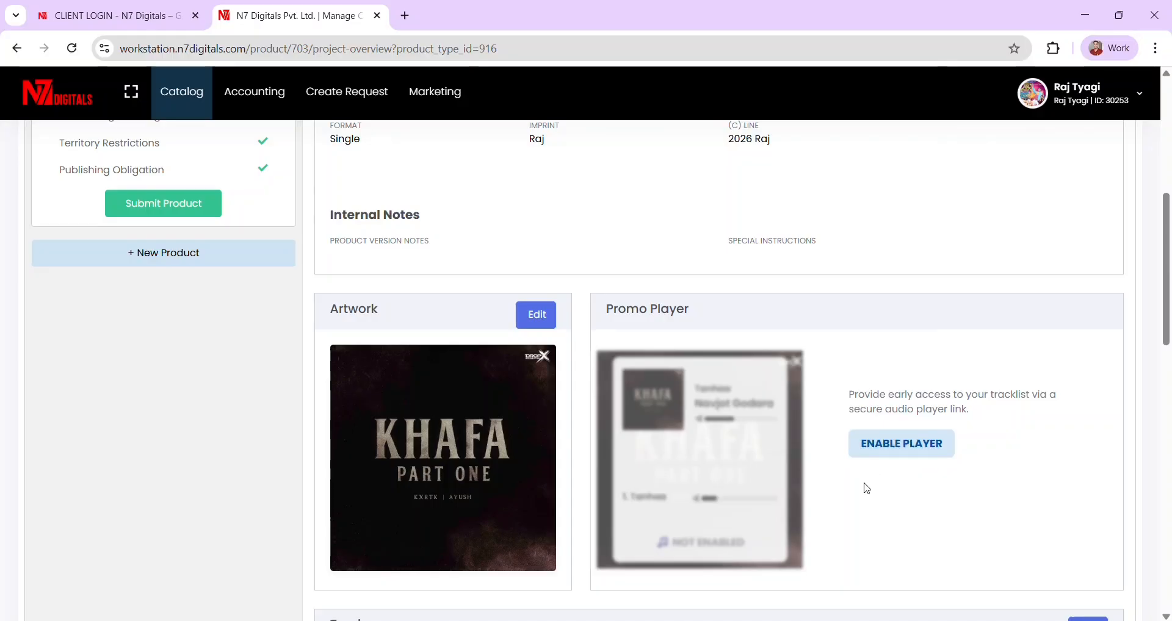
scroll(867, 488, "down", 5)
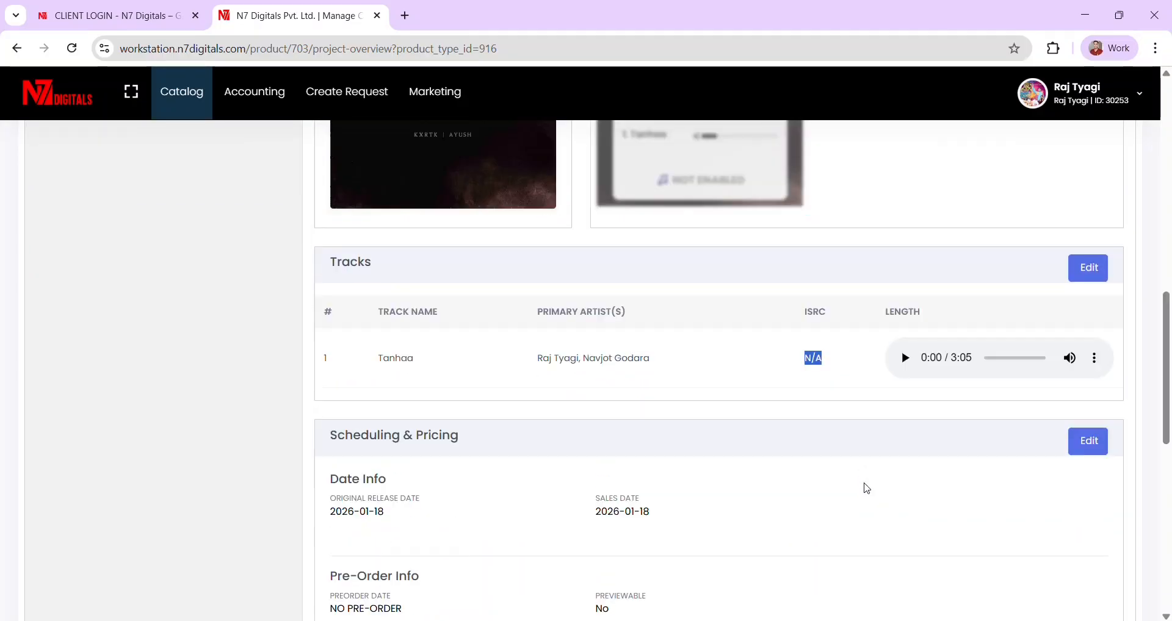
scroll(619, 420, "up", 10)
scroll(619, 420, "down", 2)
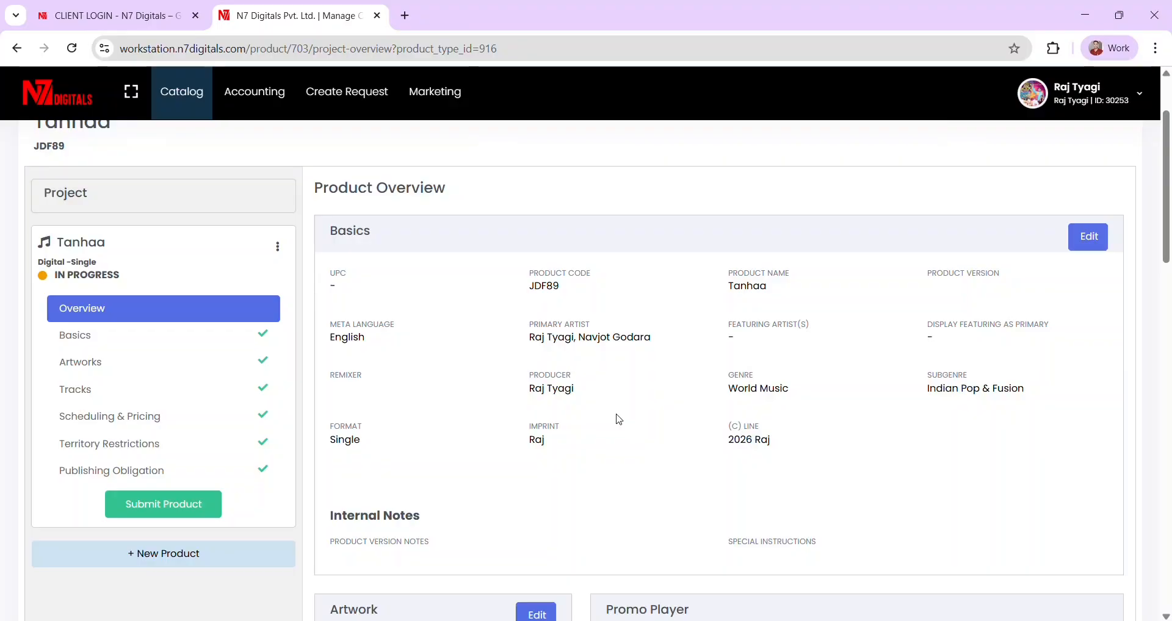
scroll(619, 419, "down", 1)
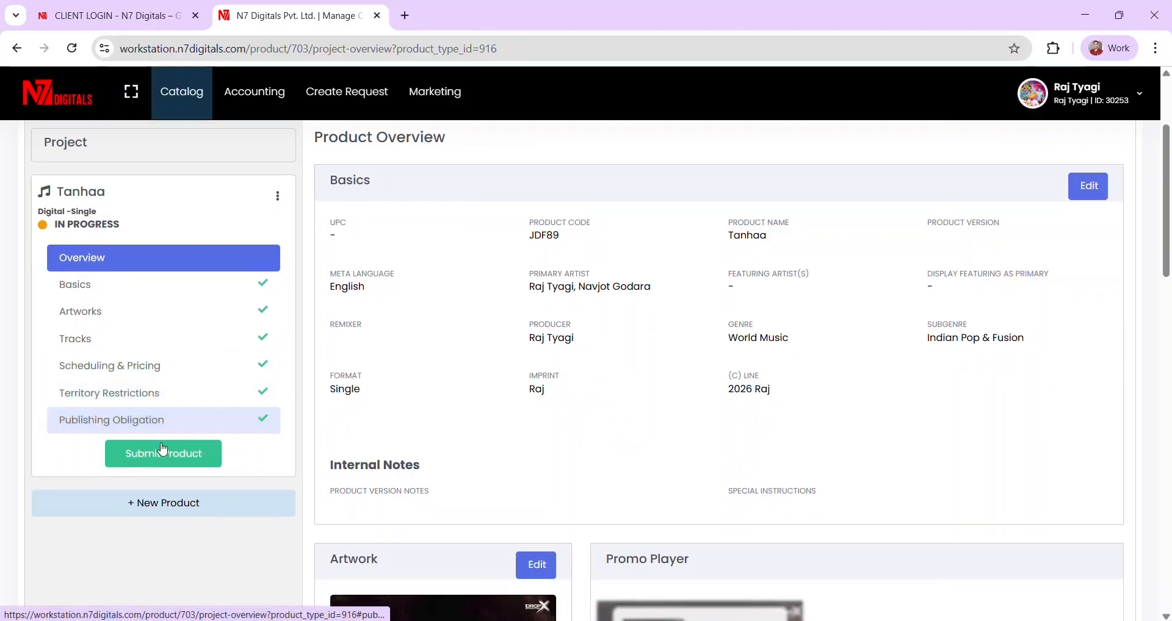
- Submit the Tanhaa product for release
left_click(151, 457)
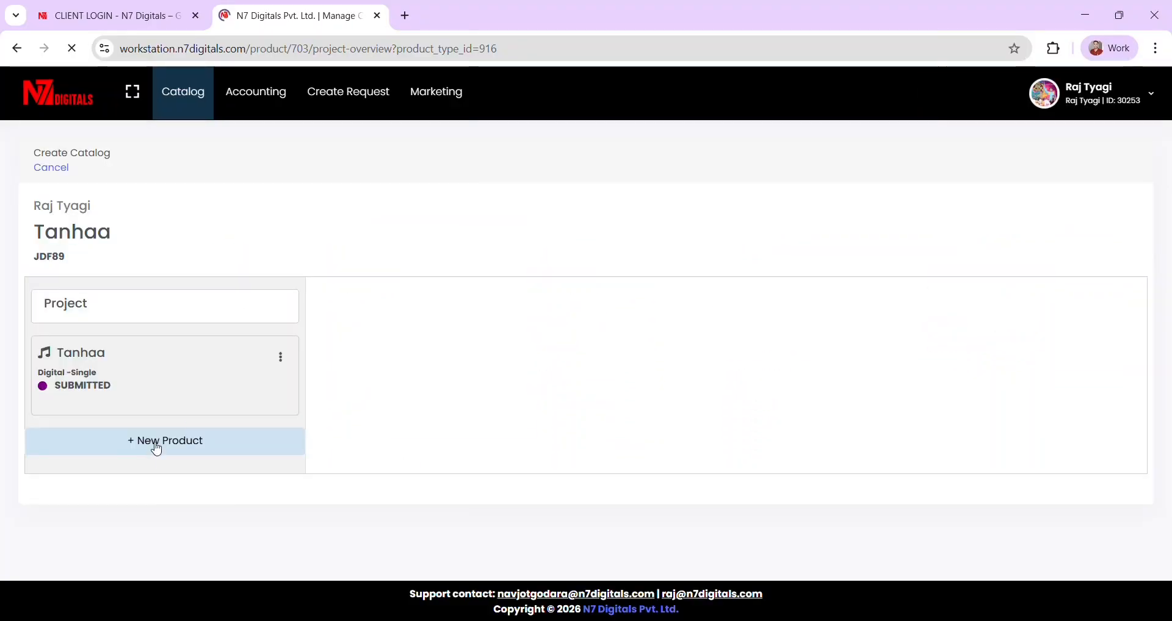
scroll(390, 433, "down", 9)
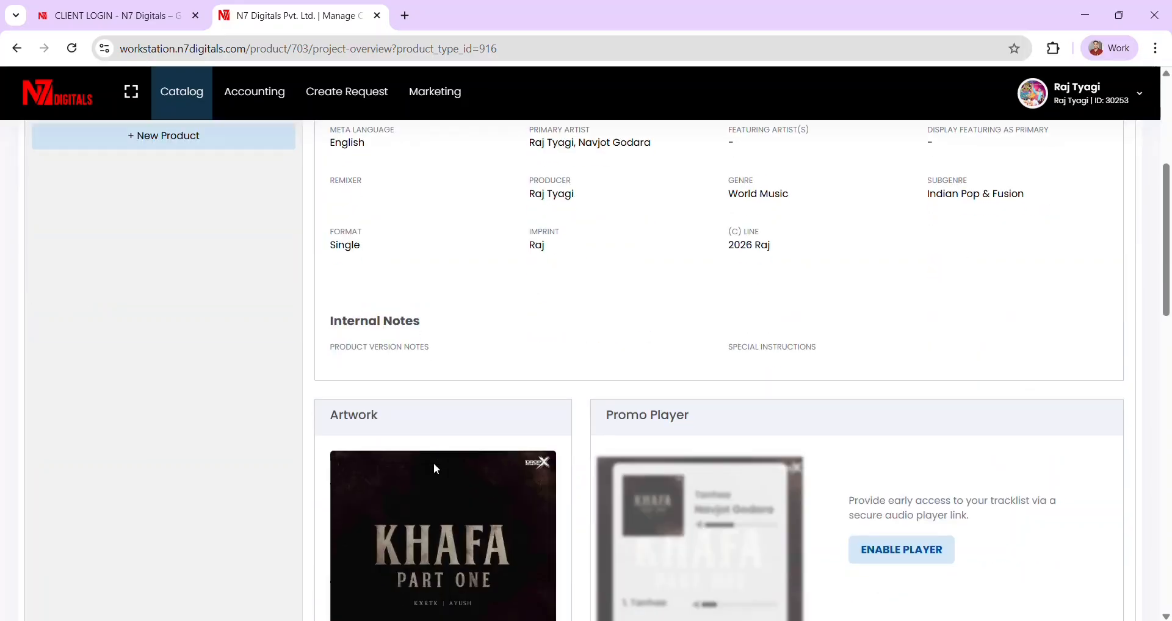
scroll(434, 471, "up", 9)
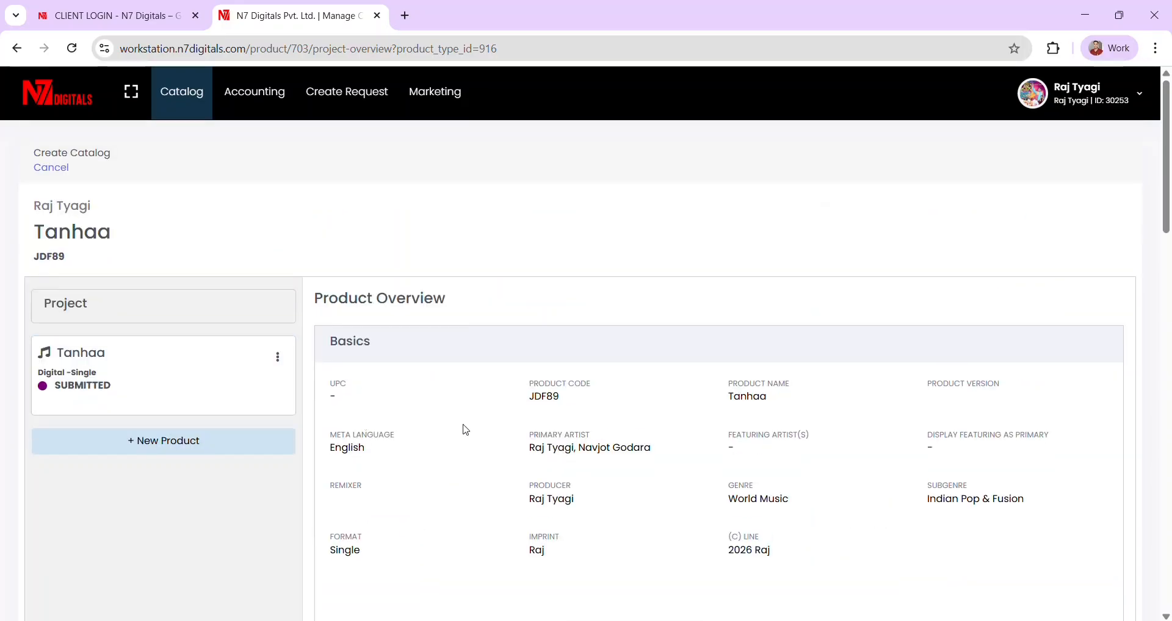
scroll(463, 428, "down", 9)
scroll(427, 421, "up", 9)
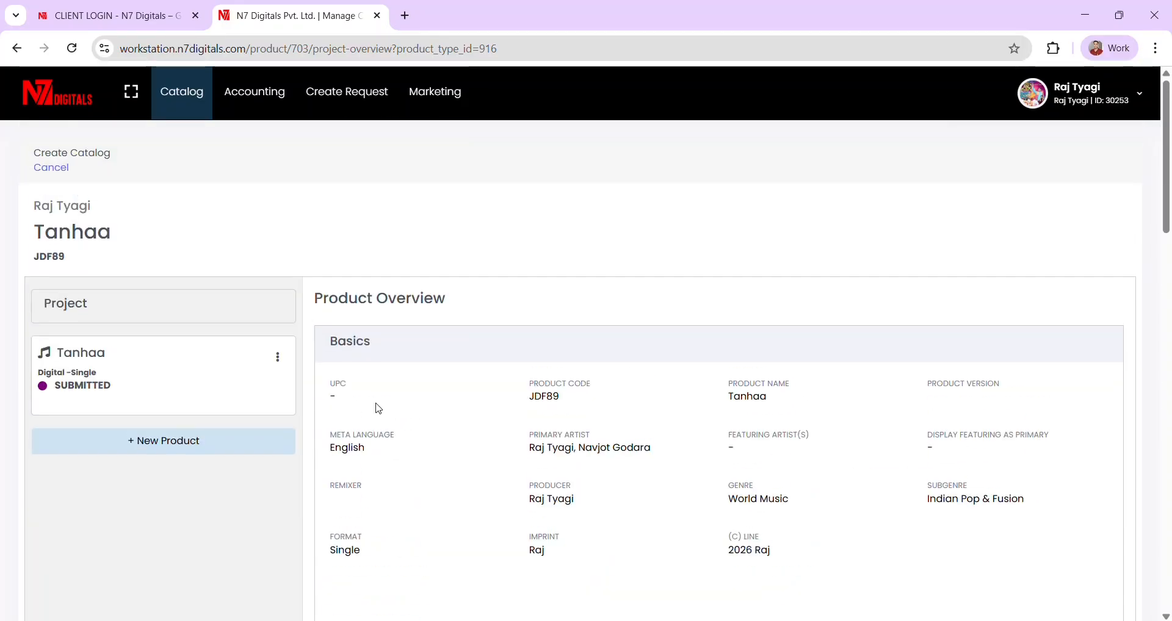
- Unsubmit Tanhaa from its action menu and submit it again
left_click(276, 366)
left_click(324, 365)
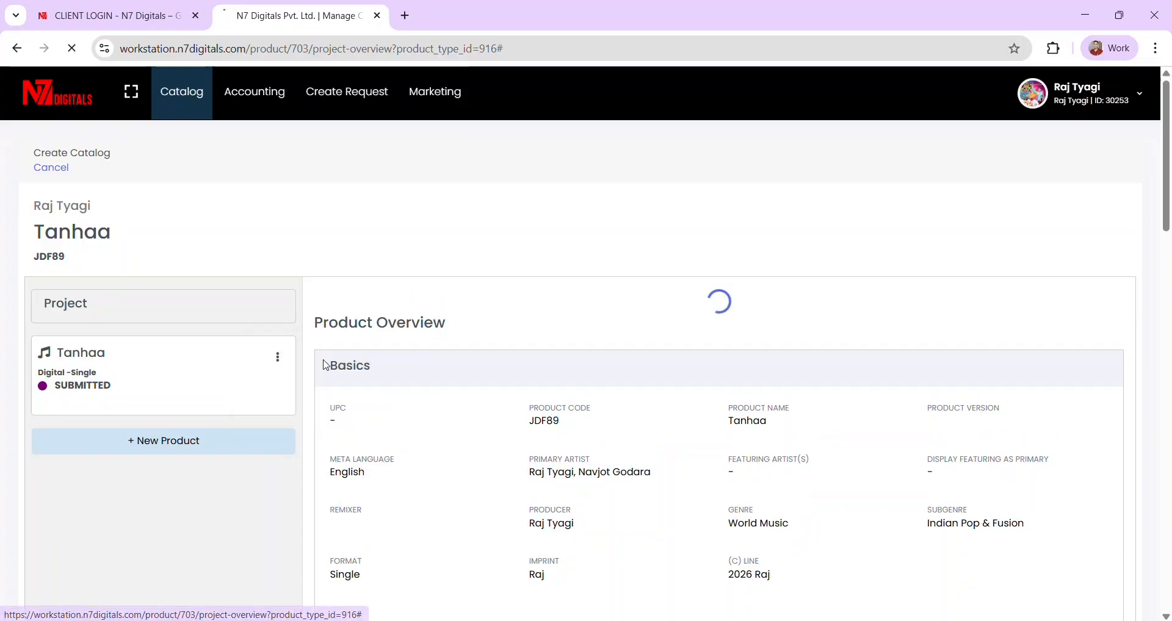
scroll(567, 423, "down", 2)
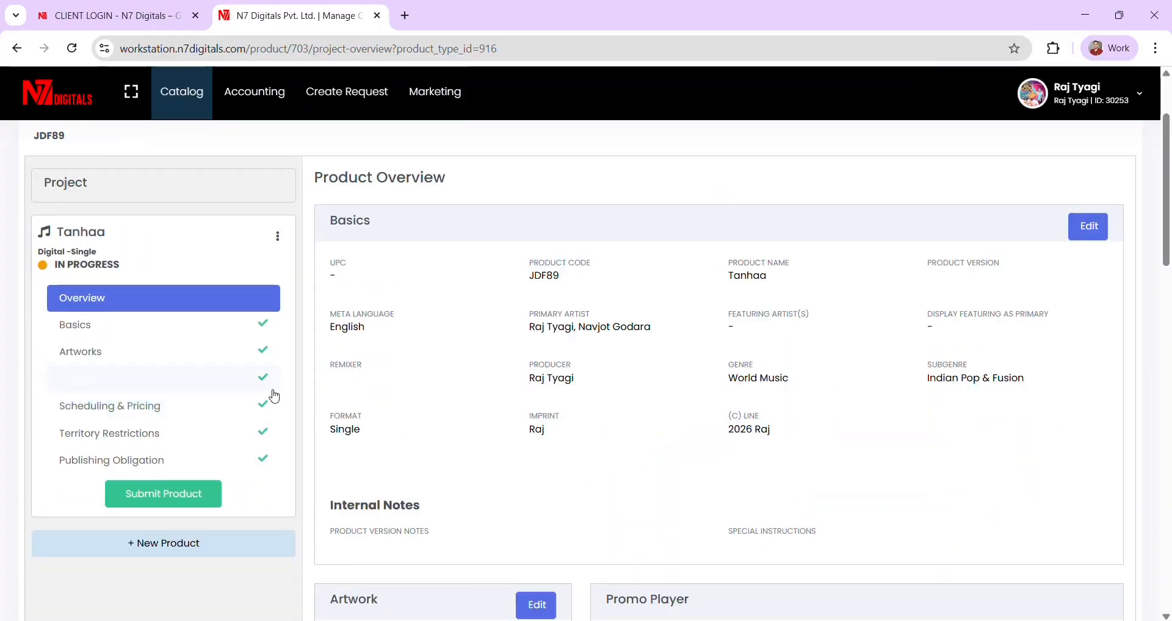
left_click(168, 495)
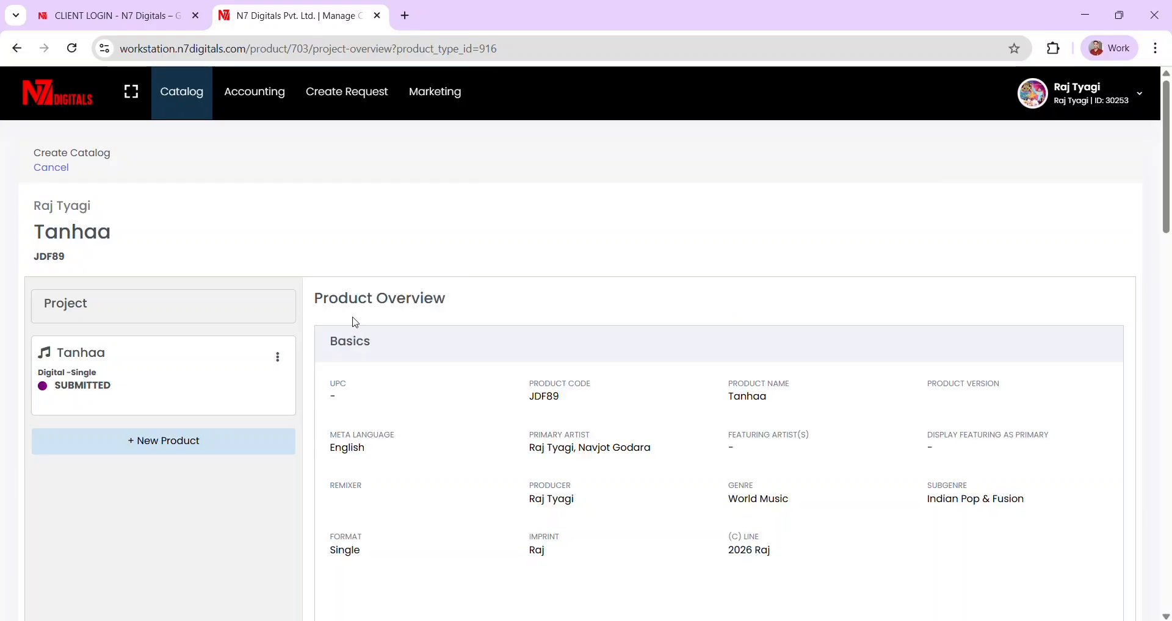
- View Tanhaa's overview from Upcoming Releases, then return to the Workstation dashboard
left_click(62, 104)
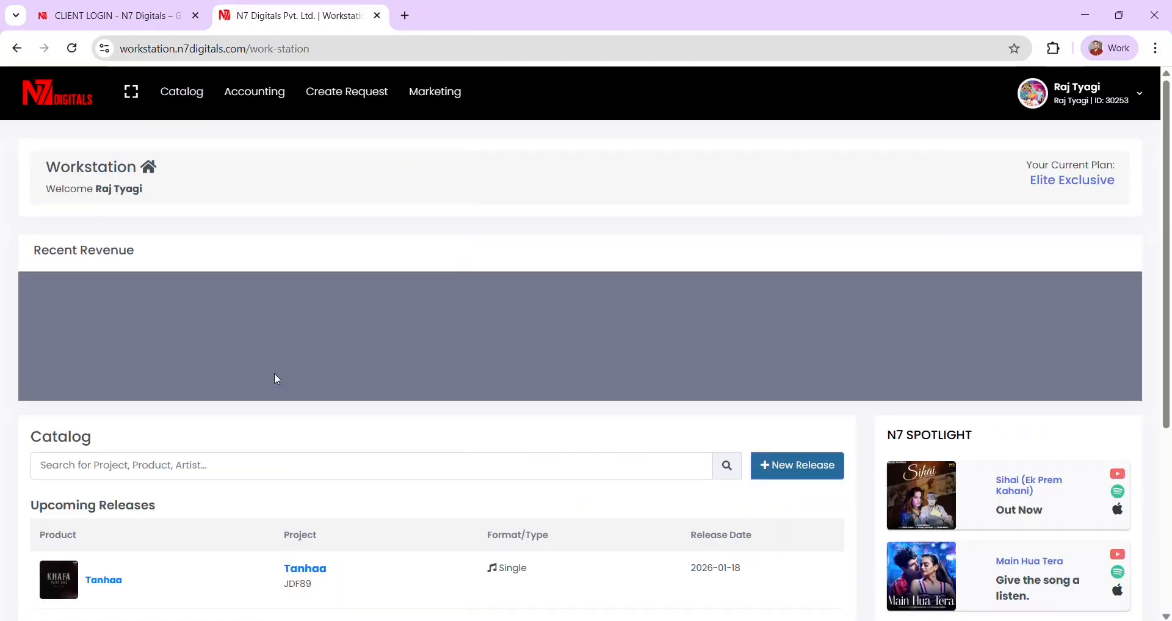
scroll(257, 372, "down", 5)
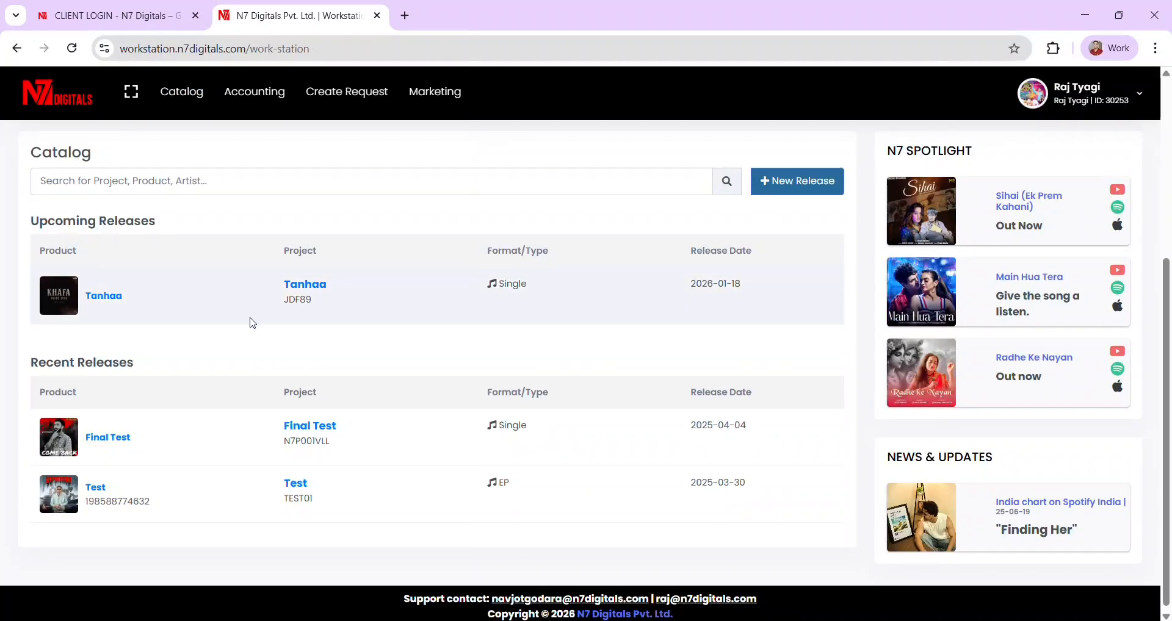
left_click(107, 301)
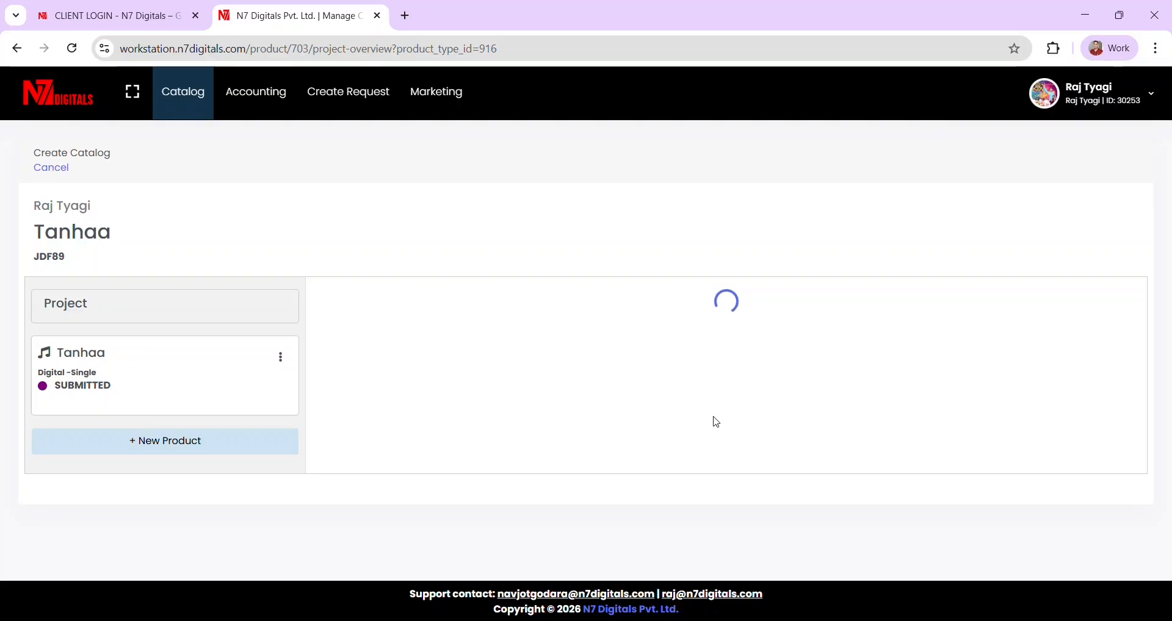
scroll(717, 423, "down", 5)
scroll(716, 422, "up", 6)
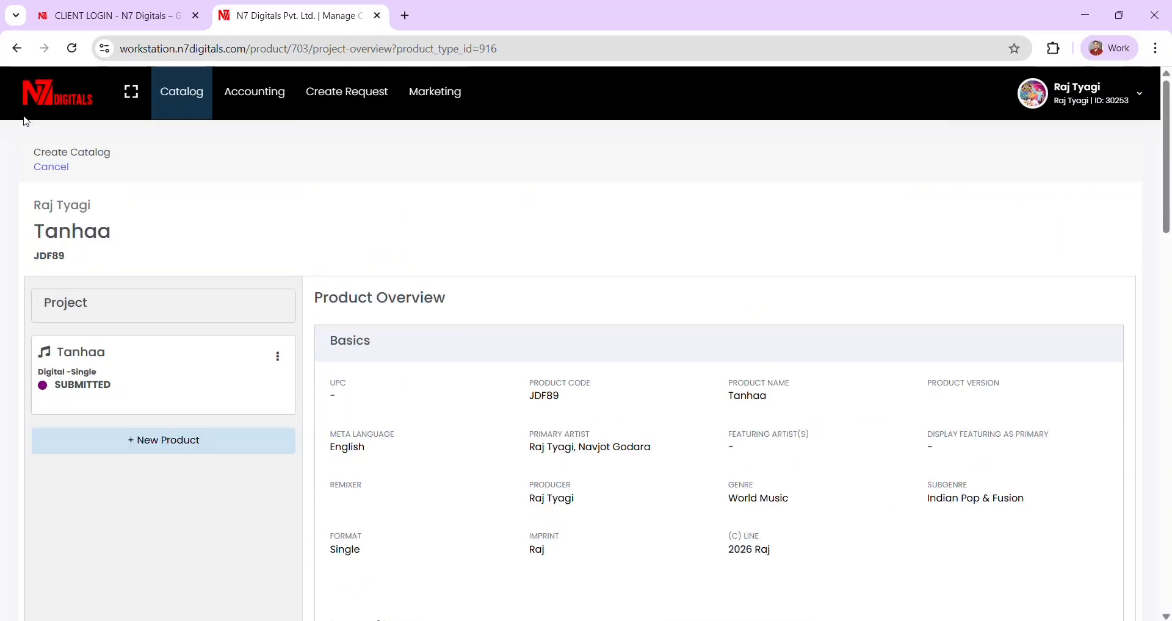
left_click(59, 98)
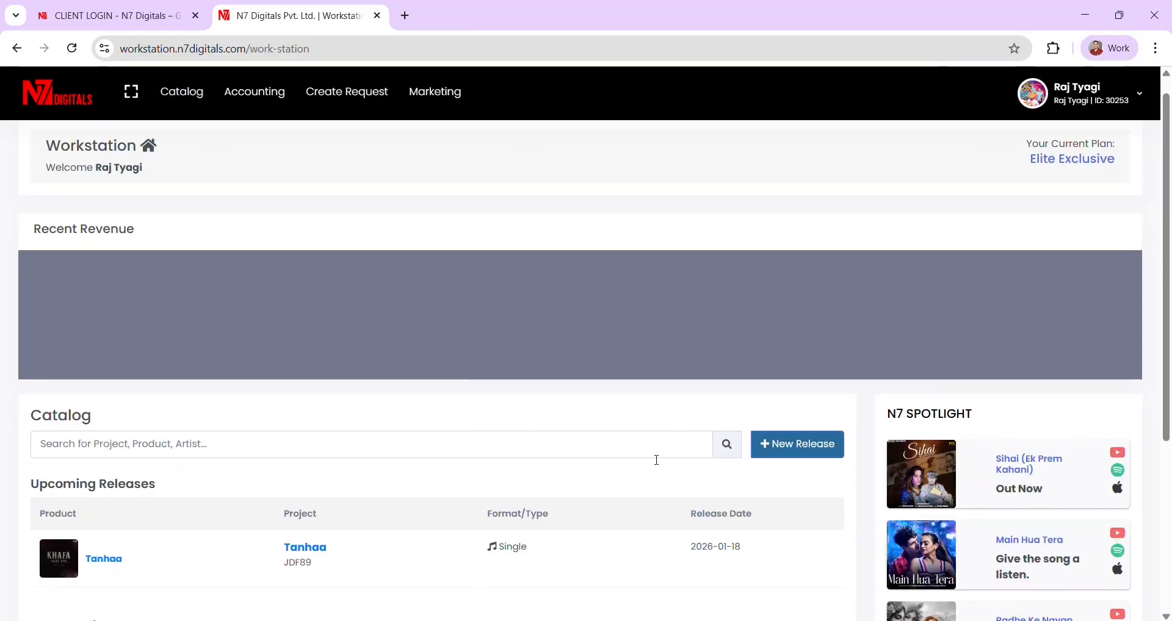
scroll(656, 462, "down", 4)
scroll(656, 464, "up", 4)
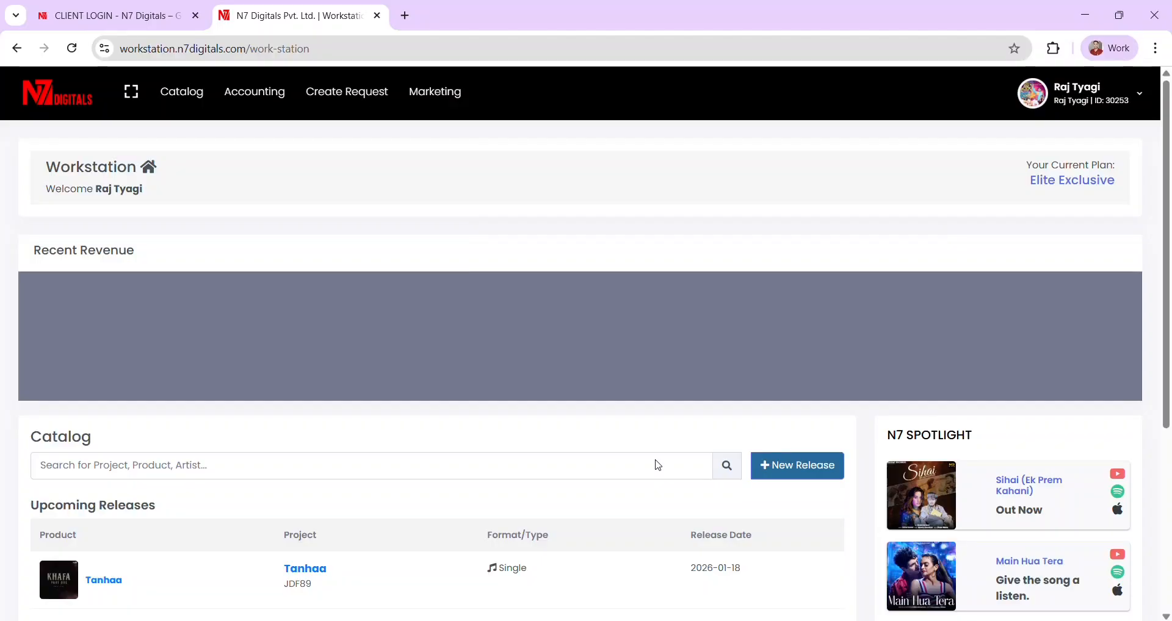